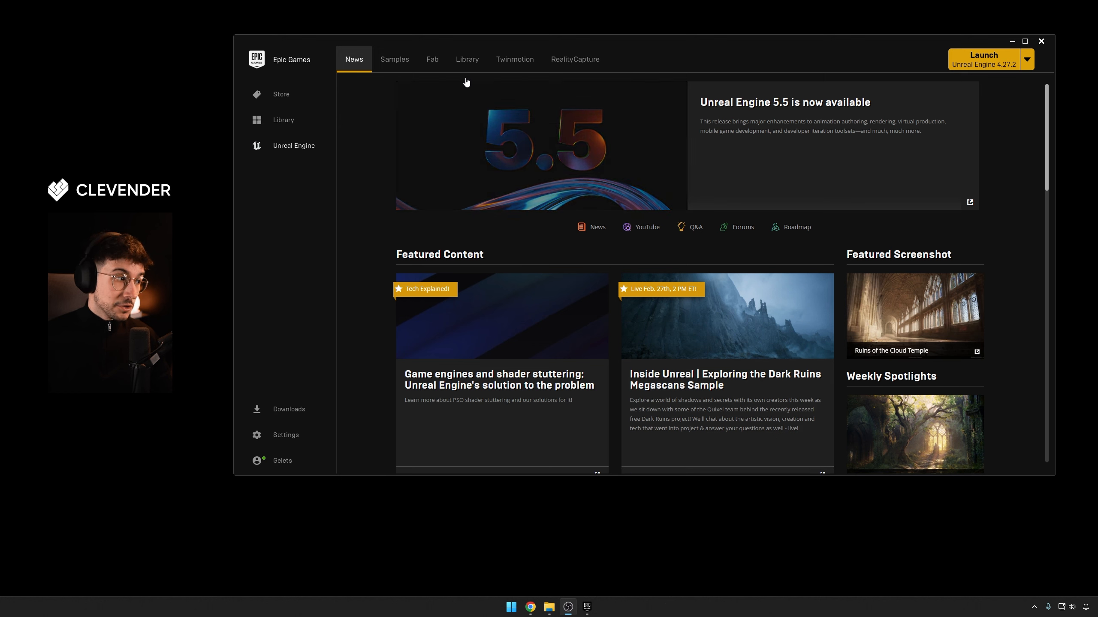
Open the project My_Project_01 from the Unreal Engine library.
{"action": "left_click", "coordinate": [467, 60]}
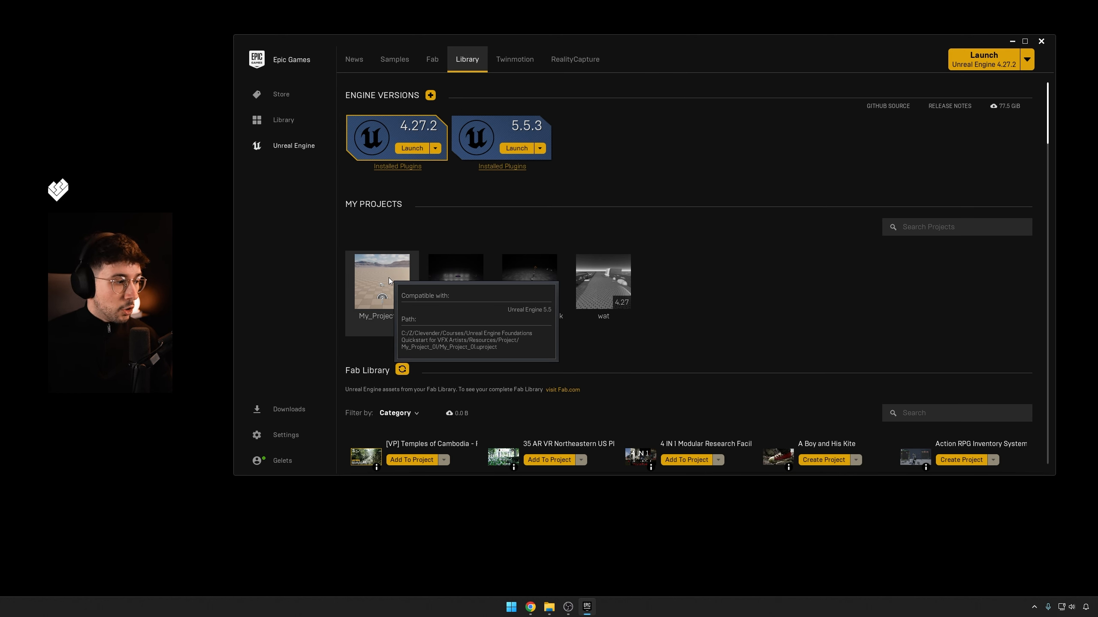
{"action": "double_click", "coordinate": [390, 302]}
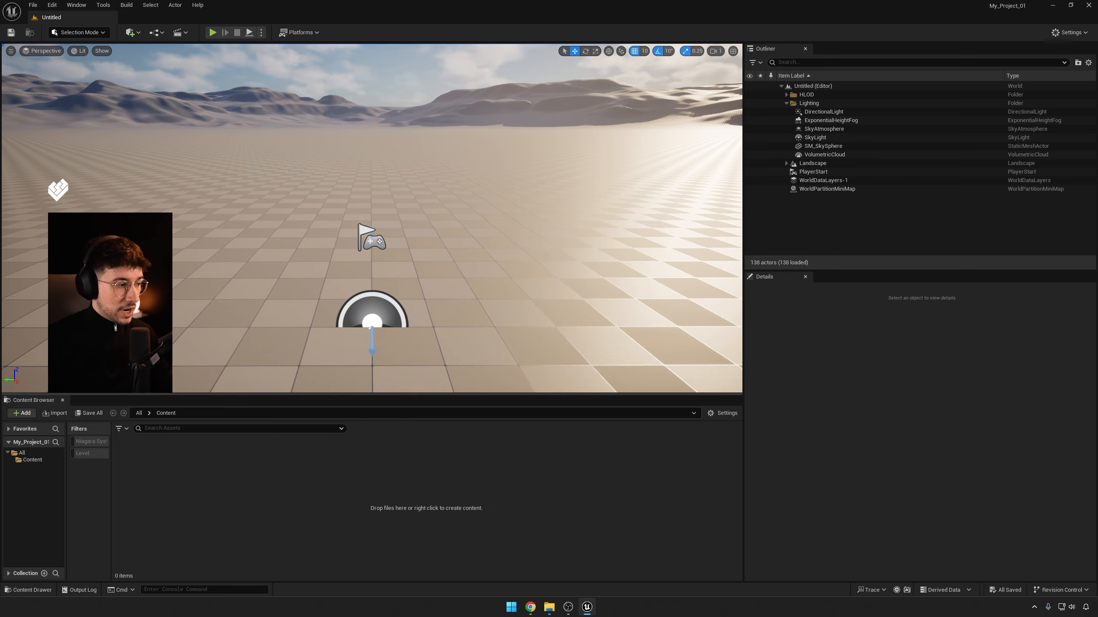
Look around the default level and pan the view across the landscape and player start.
{"action": "right_click_drag", "start_coordinate": [371, 218], "coordinate": [290, 186]}
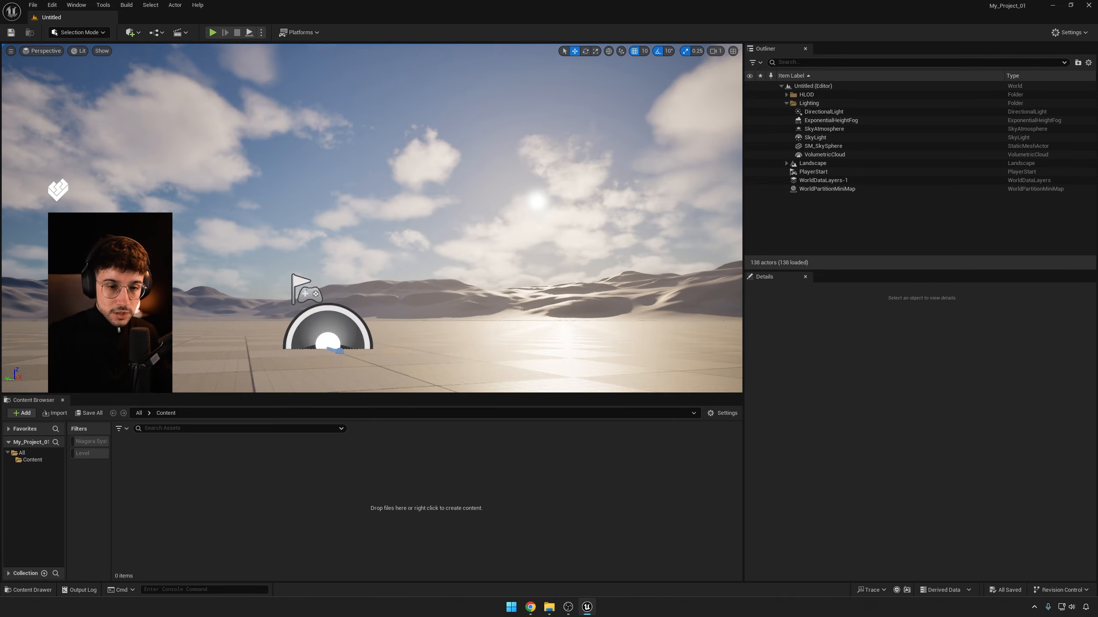
{"action": "mouse_move", "coordinate": [372, 218]}
{"action": "middle_mouse_down"}
{"action": "mouse_move", "coordinate": [365, 276]}
{"action": "mouse_move", "coordinate": [359, 208]}
{"action": "mouse_move", "coordinate": [365, 276]}
{"action": "mouse_move", "coordinate": [359, 234]}
{"action": "middle_mouse_up"}
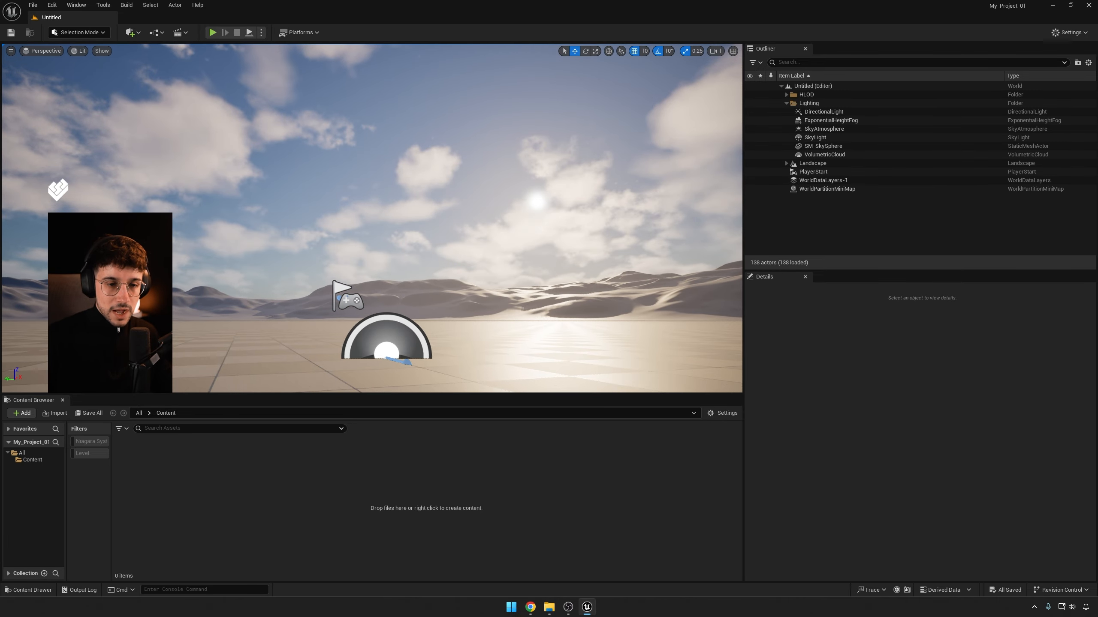
{"action": "right_click_drag", "start_coordinate": [372, 219], "coordinate": [339, 286]}
{"action": "middle_click_drag", "start_coordinate": [371, 242], "coordinate": [386, 201]}
{"action": "right_click_drag", "start_coordinate": [385, 201], "coordinate": [445, 220]}
{"action": "middle_click_drag", "start_coordinate": [432, 219], "coordinate": [406, 208]}
{"action": "right_click_drag", "start_coordinate": [406, 208], "coordinate": [382, 218]}
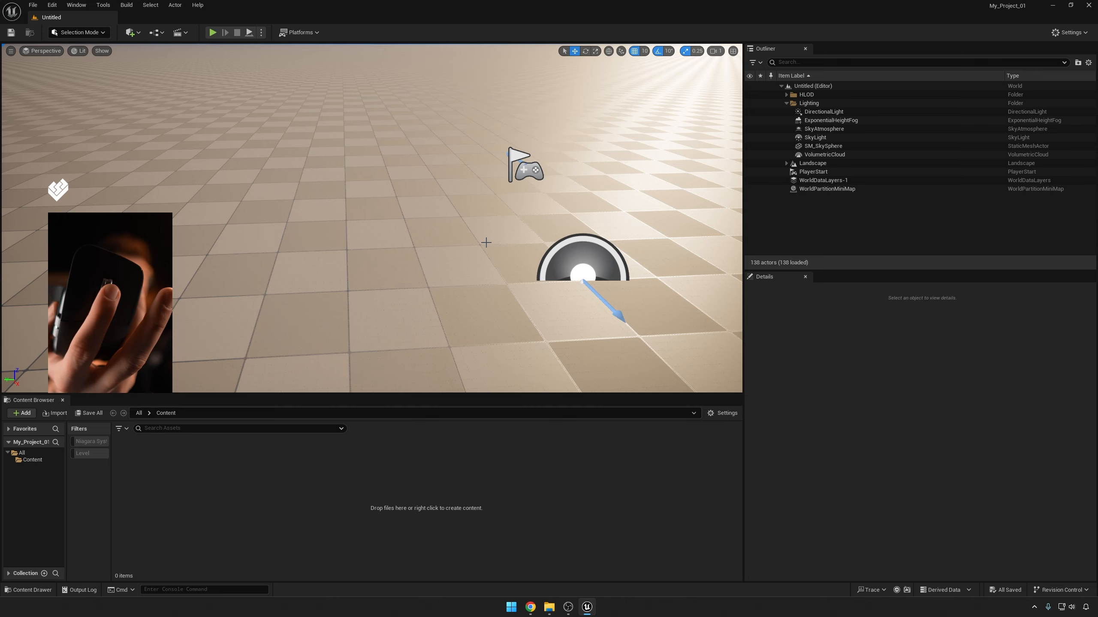
Zoom the perspective view in and out over the checkered floor and player start.
{"action": "scroll", "coordinate": [486, 242], "scroll_direction": "down", "scroll_amount": 2}
{"action": "scroll", "coordinate": [485, 243], "scroll_direction": "up", "scroll_amount": 4}
{"action": "scroll", "coordinate": [485, 243], "scroll_direction": "down", "scroll_amount": 6}
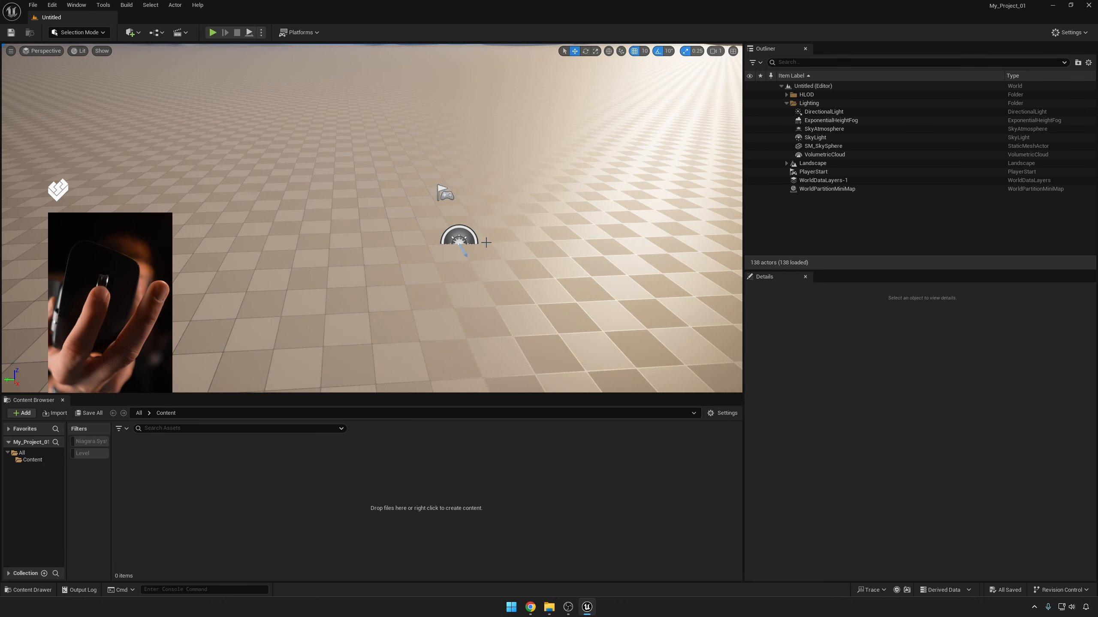
{"action": "scroll", "coordinate": [486, 242], "scroll_direction": "up", "scroll_amount": 4}
{"action": "scroll", "coordinate": [486, 243], "scroll_direction": "down", "scroll_amount": 4}
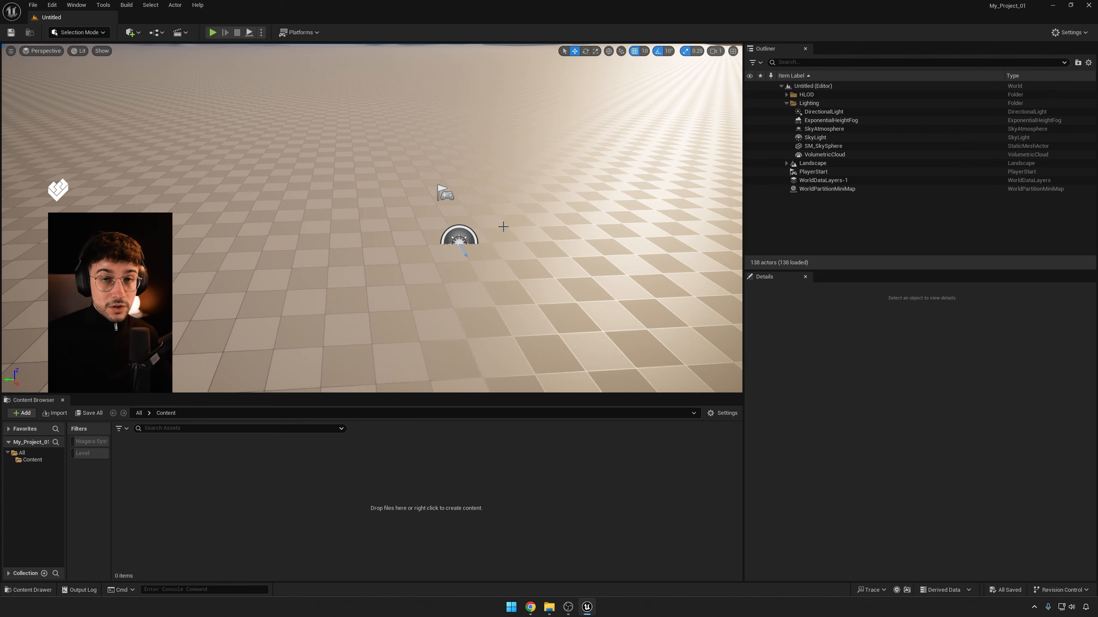
Turn, move and pan the camera to view the player start against the horizon.
{"action": "right_click_drag", "start_coordinate": [503, 226], "coordinate": [567, 184]}
{"action": "mouse_move", "coordinate": [508, 250]}
{"action": "left_mouse_down"}
{"action": "mouse_move", "coordinate": [499, 243]}
{"action": "mouse_move", "coordinate": [491, 268]}
{"action": "mouse_move", "coordinate": [499, 248]}
{"action": "left_mouse_up"}
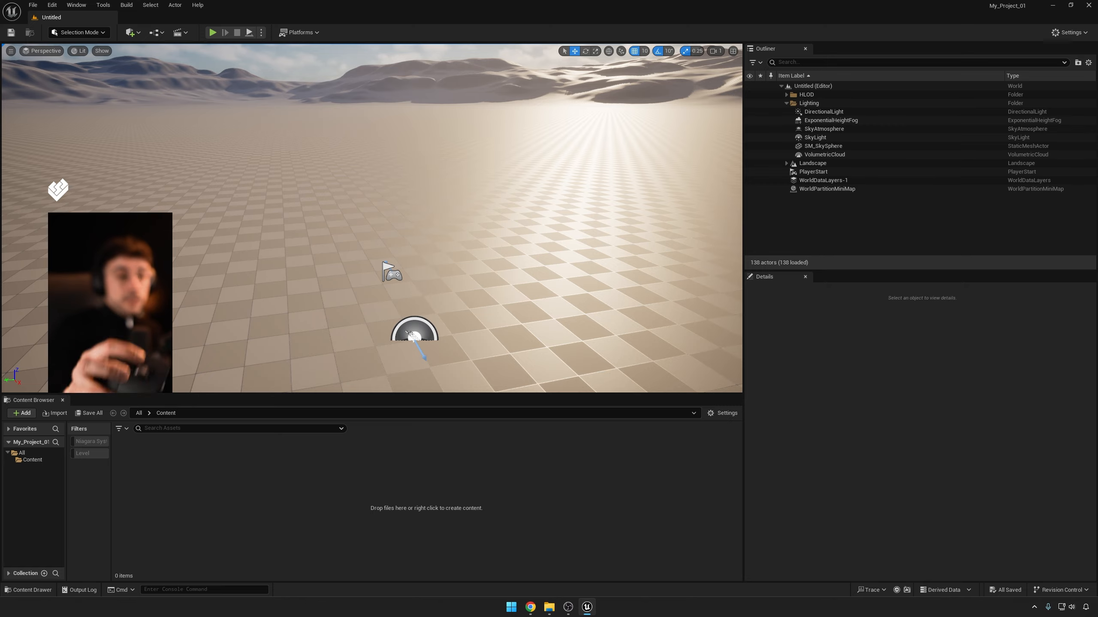
{"action": "mouse_move", "coordinate": [498, 247]}
{"action": "left_mouse_down"}
{"action": "mouse_move", "coordinate": [507, 228]}
{"action": "mouse_move", "coordinate": [457, 277]}
{"action": "mouse_move", "coordinate": [505, 248]}
{"action": "left_mouse_up"}
{"action": "middle_click_drag", "start_coordinate": [504, 247], "coordinate": [440, 259]}
{"action": "mouse_move", "coordinate": [440, 259]}
{"action": "right_mouse_down"}
{"action": "mouse_move", "coordinate": [474, 270]}
{"action": "mouse_move", "coordinate": [470, 286]}
{"action": "mouse_move", "coordinate": [447, 244]}
{"action": "right_mouse_up"}
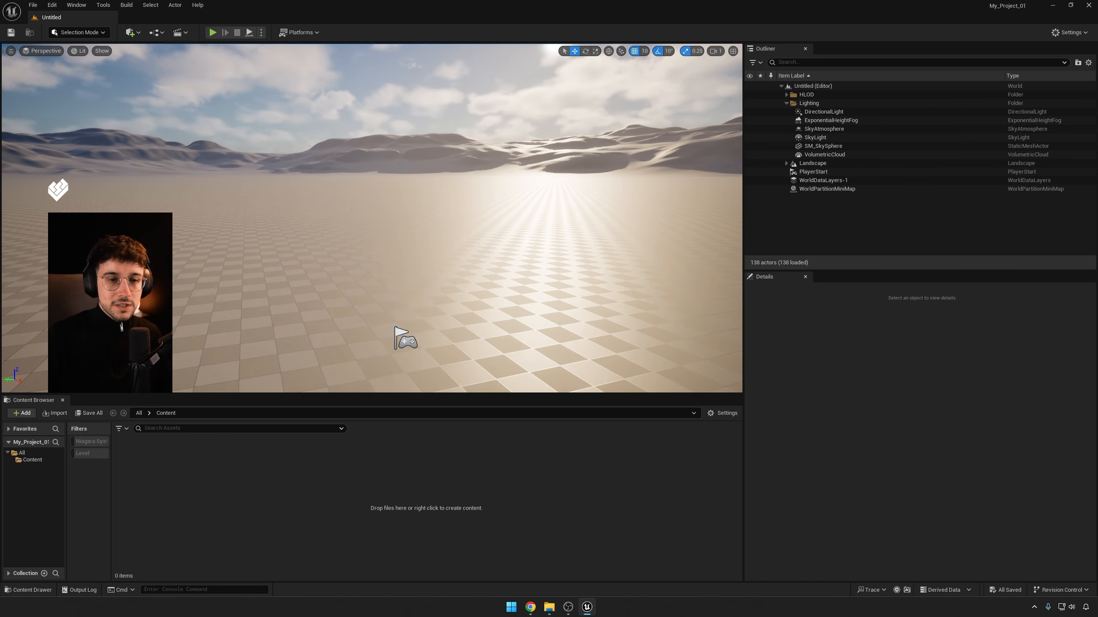
{"action": "middle_click_drag", "start_coordinate": [447, 245], "coordinate": [458, 265]}
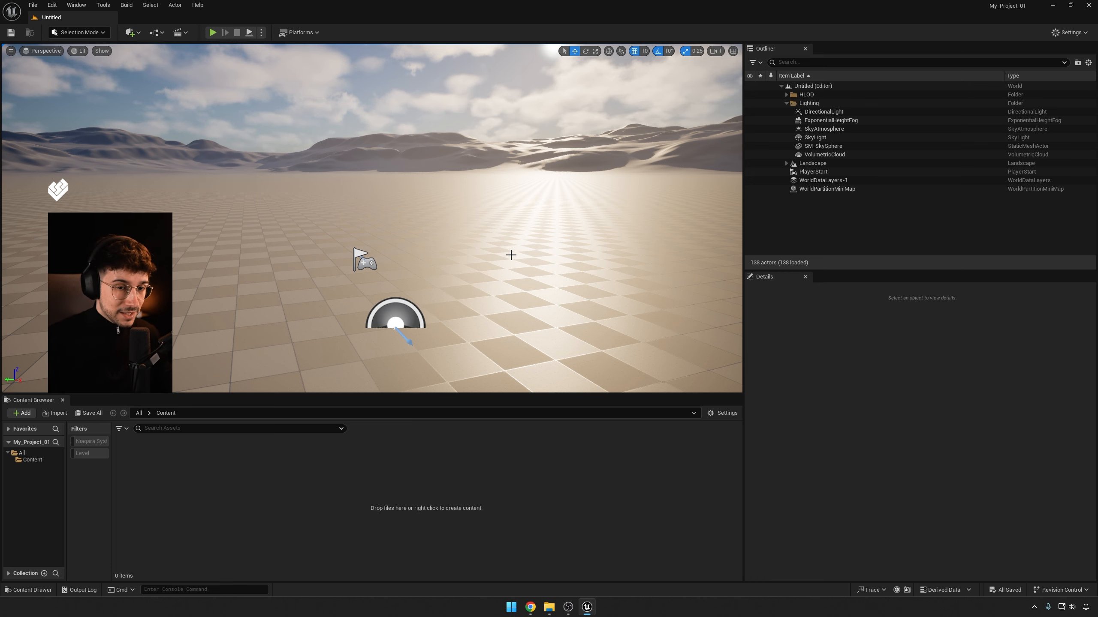
Fly the camera forward, backward, sideways, up and down through the level, ending close to the player start.
{"action": "right_click_drag", "start_coordinate": [511, 255], "coordinate": [408, 330]}
{"action": "key", "text": "s"}
{"action": "key", "text": "w"}
{"action": "key", "text": "a"}
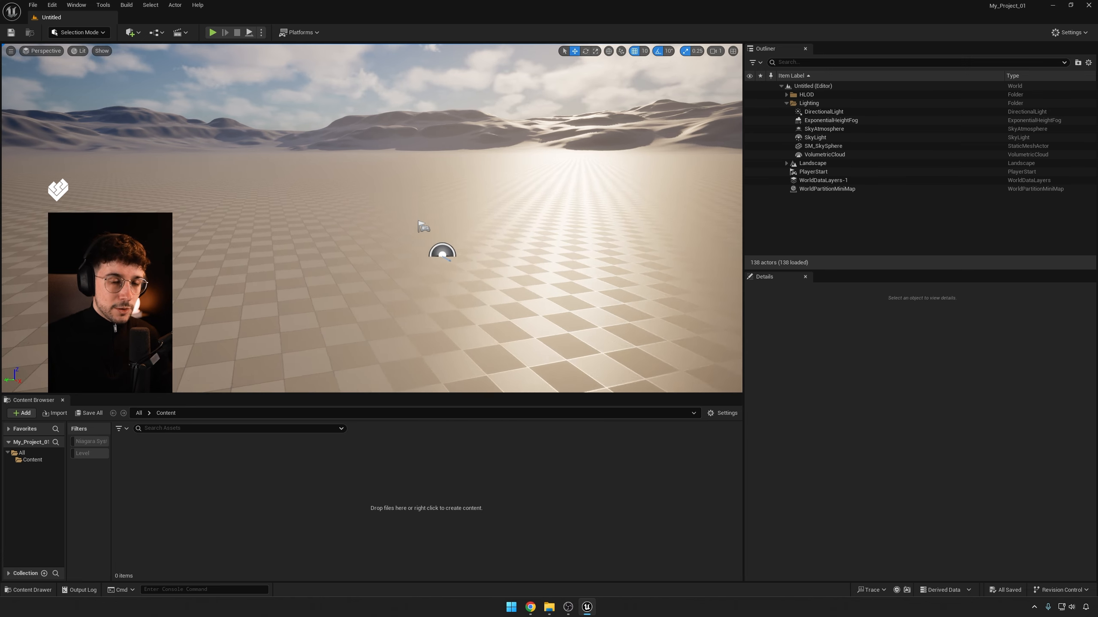
{"action": "key", "text": "d"}
{"action": "key", "text": "w"}
{"action": "right_click_drag", "start_coordinate": [407, 331], "coordinate": [449, 328]}
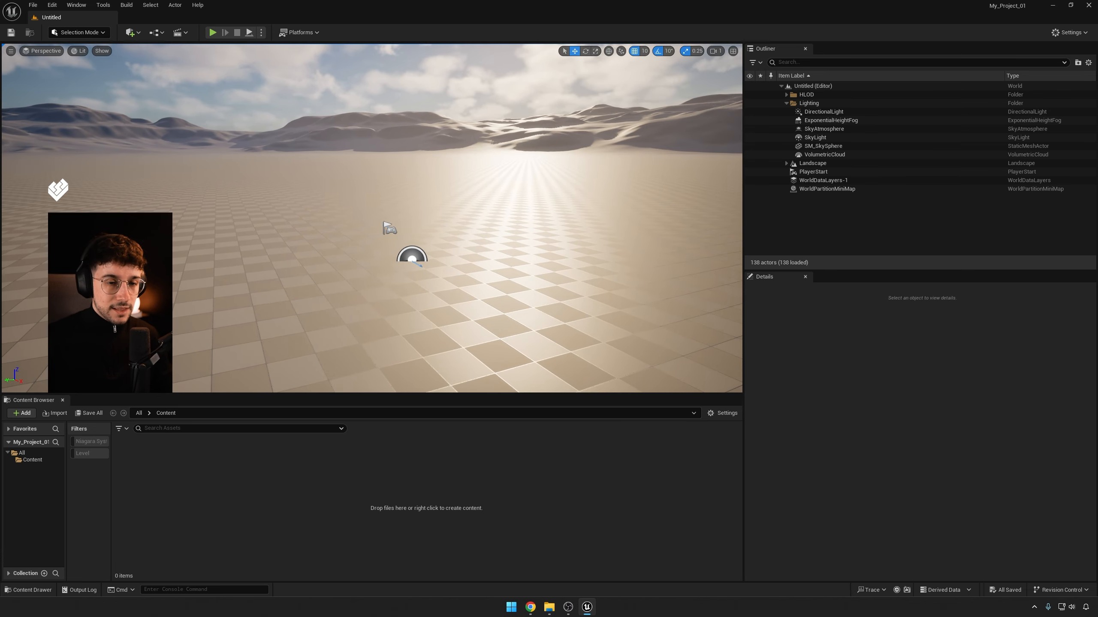
{"action": "key", "text": "e"}
{"action": "key", "text": "q"}
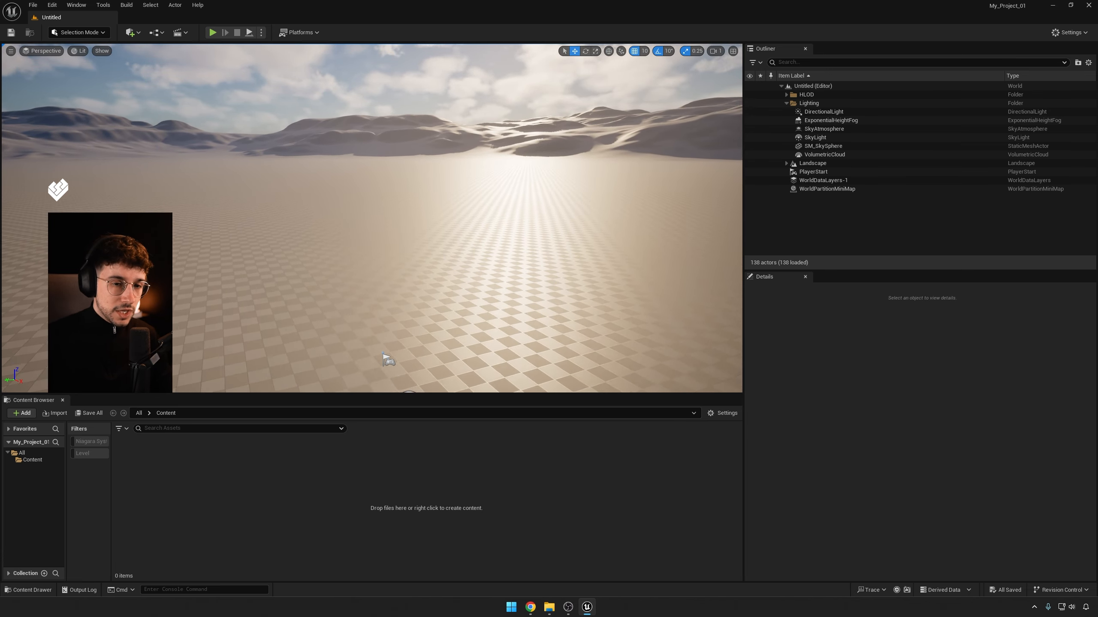
{"action": "key", "text": "w"}
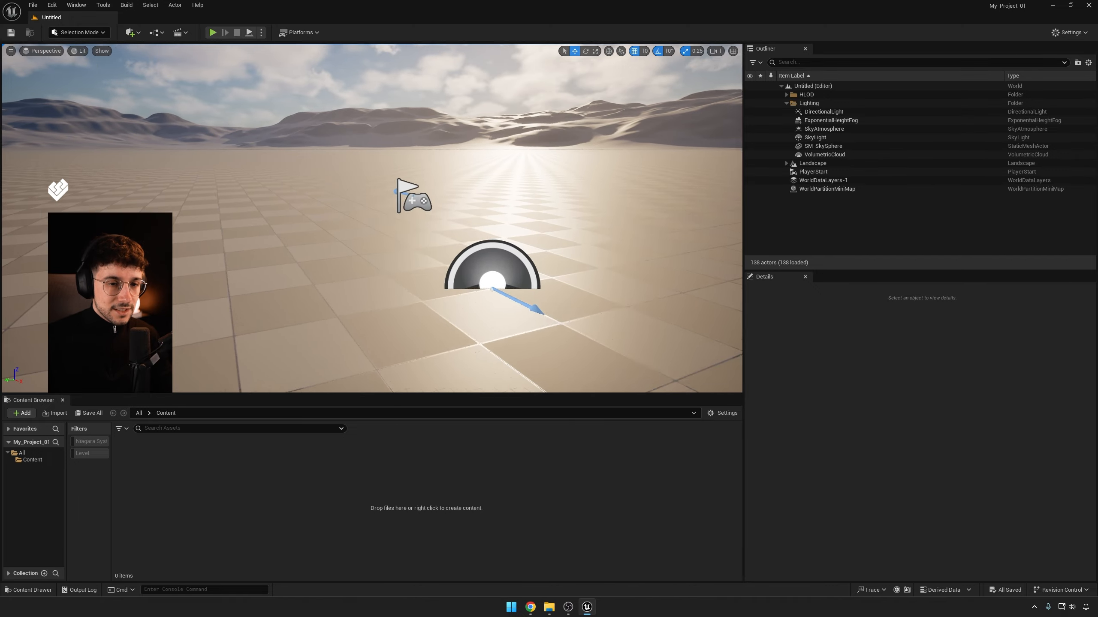
{"action": "key", "text": "s"}
{"action": "key", "text": "e"}
{"action": "mouse_move", "coordinate": [408, 331]}
{"action": "right_mouse_down"}
{"action": "mouse_move", "coordinate": [409, 357]}
{"action": "mouse_move", "coordinate": [413, 316]}
{"action": "mouse_move", "coordinate": [420, 353]}
{"action": "mouse_move", "coordinate": [423, 340]}
{"action": "right_mouse_up"}
{"action": "key", "text": "d"}
{"action": "key", "text": "q"}
{"action": "key", "text": "w"}
{"action": "key", "text": "a"}
{"action": "key", "text": "s"}
{"action": "key", "text": "d"}
{"action": "key", "text": "w"}
{"action": "key", "text": "a"}
{"action": "key", "text": "w"}
{"action": "key", "text": "s"}
{"action": "key", "text": "a"}
{"action": "key", "text": "w"}
{"action": "right_click_drag", "start_coordinate": [433, 282], "coordinate": [438, 286]}
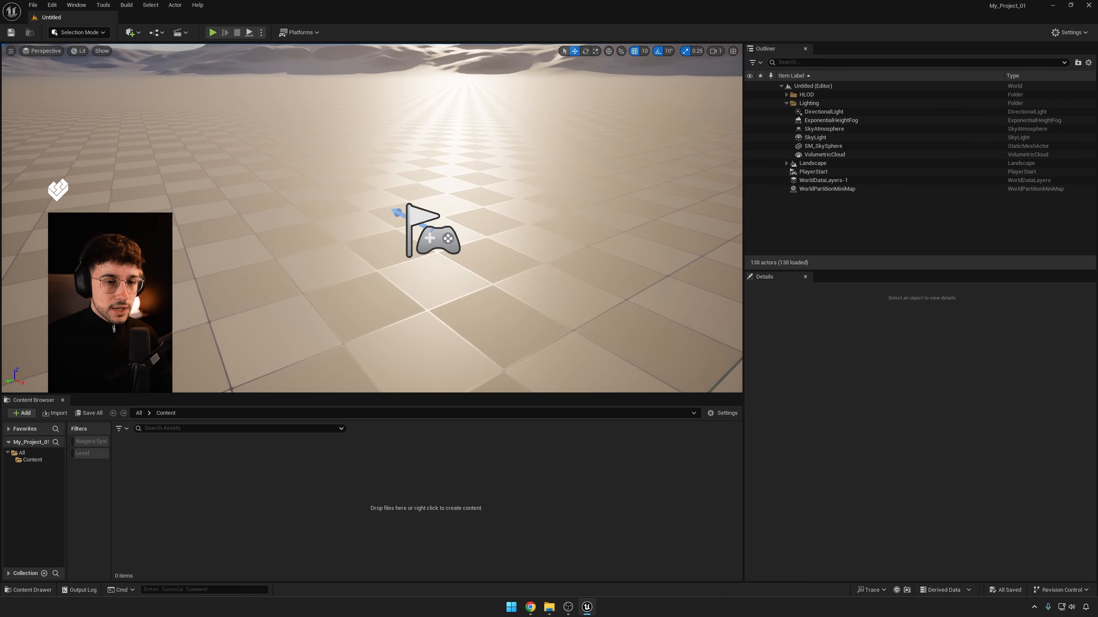
Select the player start and examine it by zooming in and out and orbiting around it.
{"action": "left_click", "coordinate": [452, 248]}
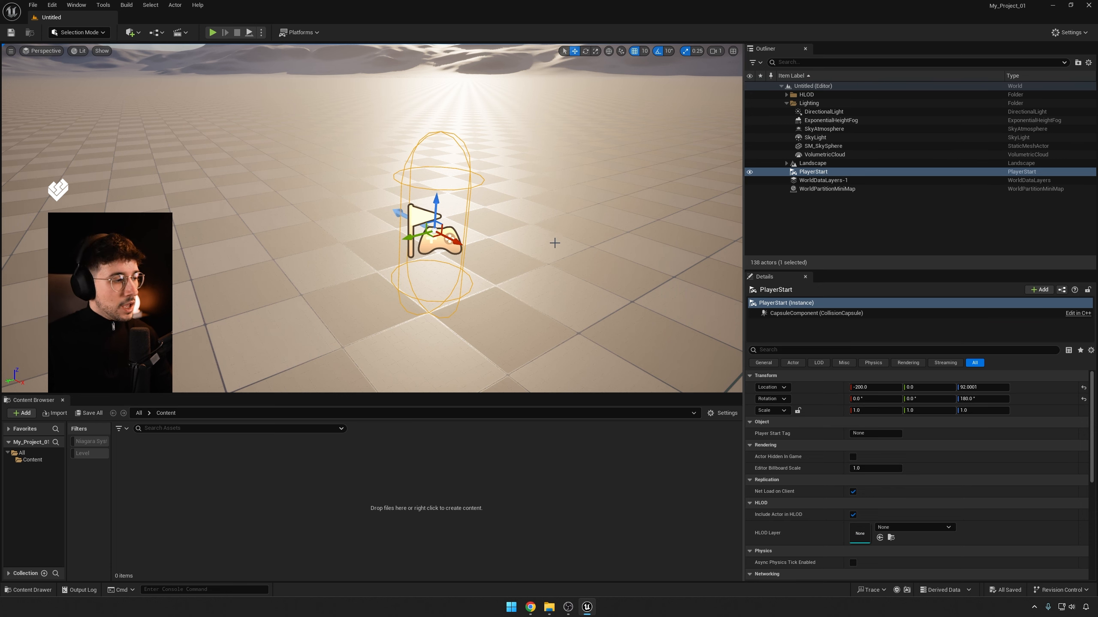
{"action": "scroll", "coordinate": [574, 230], "scroll_direction": "down", "scroll_amount": 4}
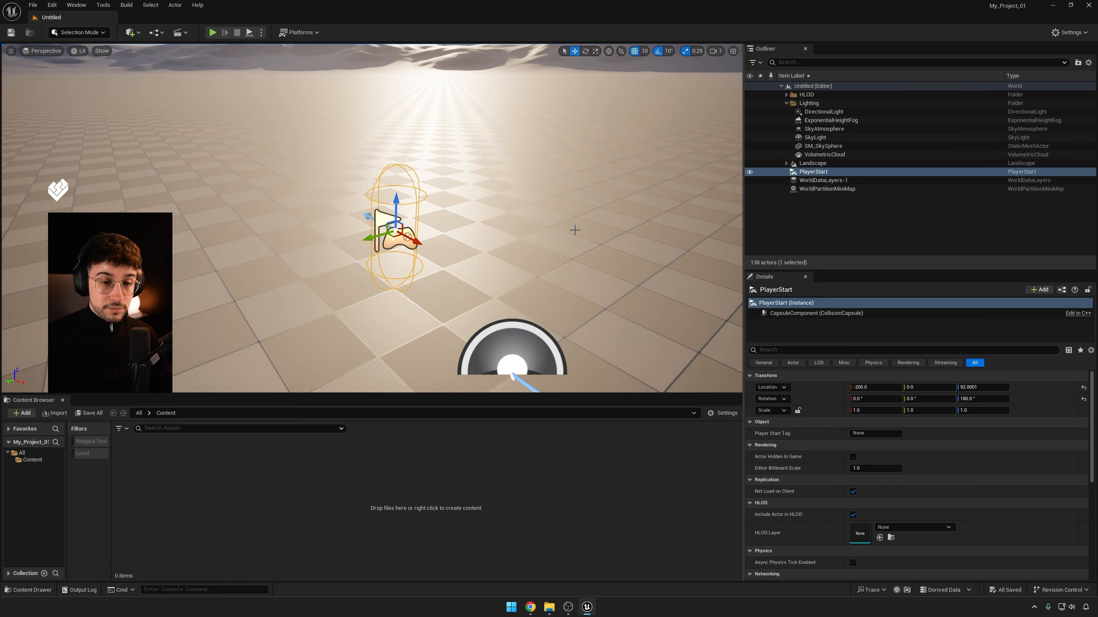
{"action": "scroll", "coordinate": [574, 230], "scroll_direction": "down", "scroll_amount": 6}
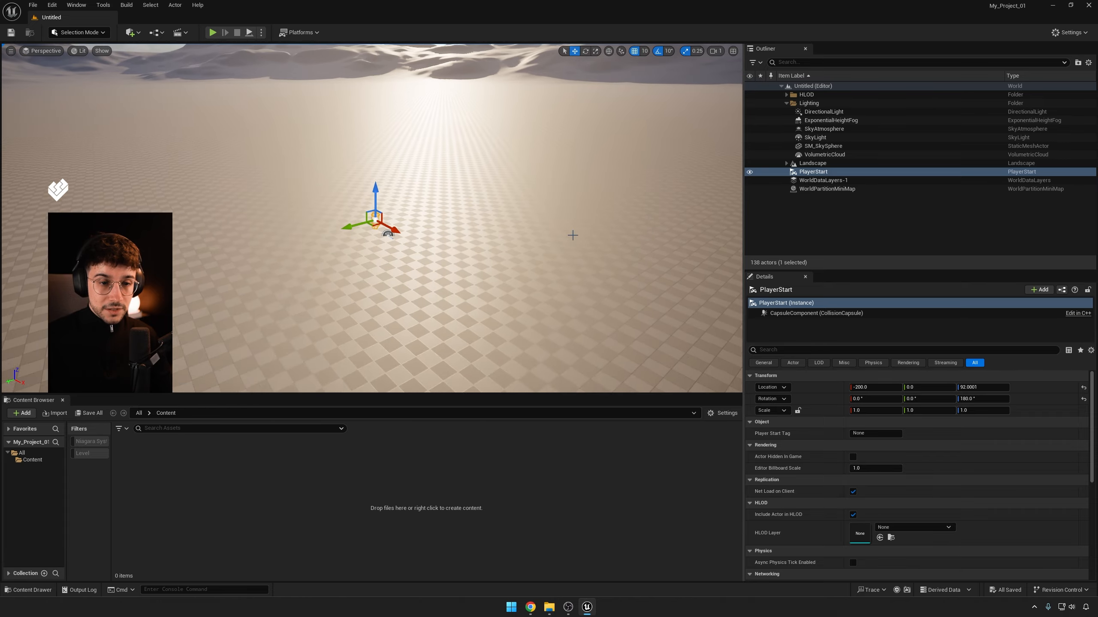
{"action": "scroll", "coordinate": [573, 234], "scroll_direction": "up", "scroll_amount": 6}
{"action": "scroll", "coordinate": [572, 235], "scroll_direction": "up", "scroll_amount": 1}
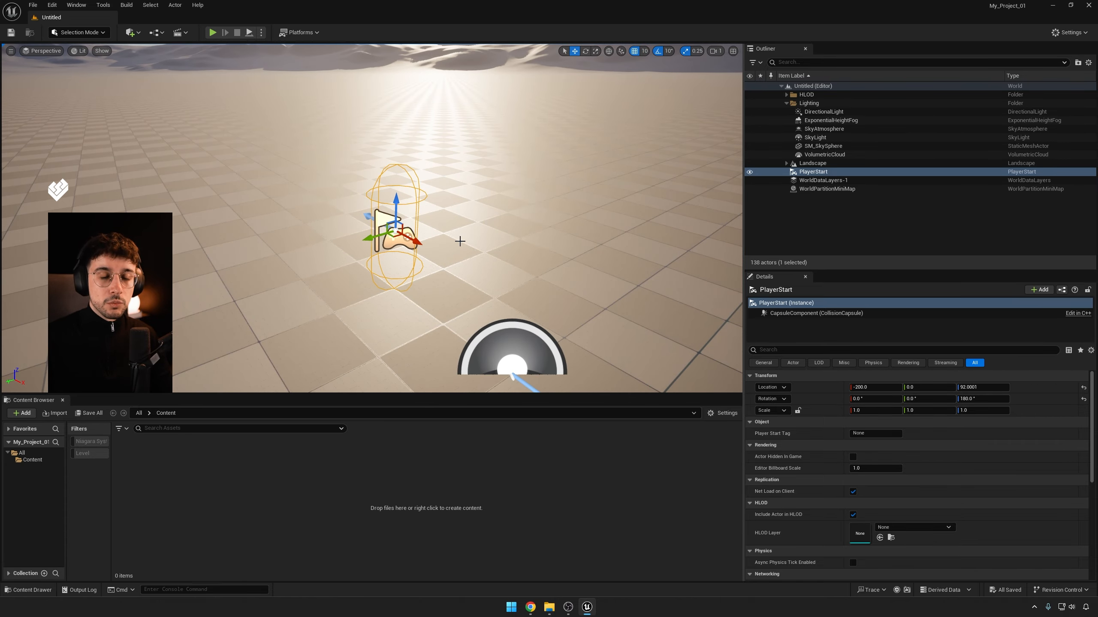
{"action": "right_click_drag", "start_coordinate": [460, 241], "coordinate": [505, 263]}
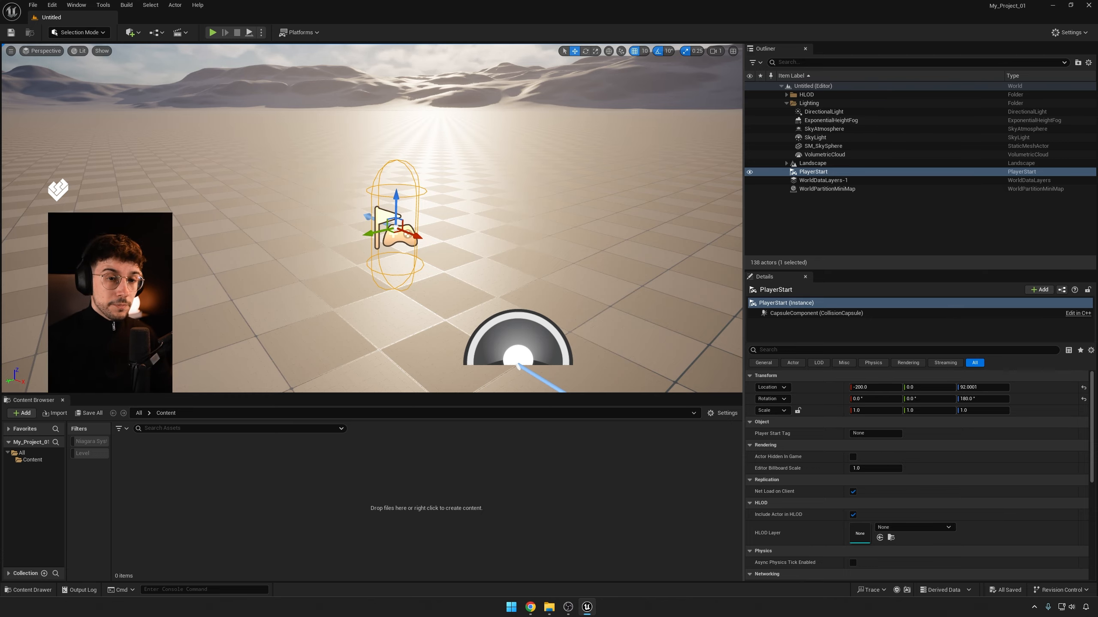
{"action": "left_click_drag", "start_coordinate": [505, 263], "coordinate": [536, 225], "text": "alt"}
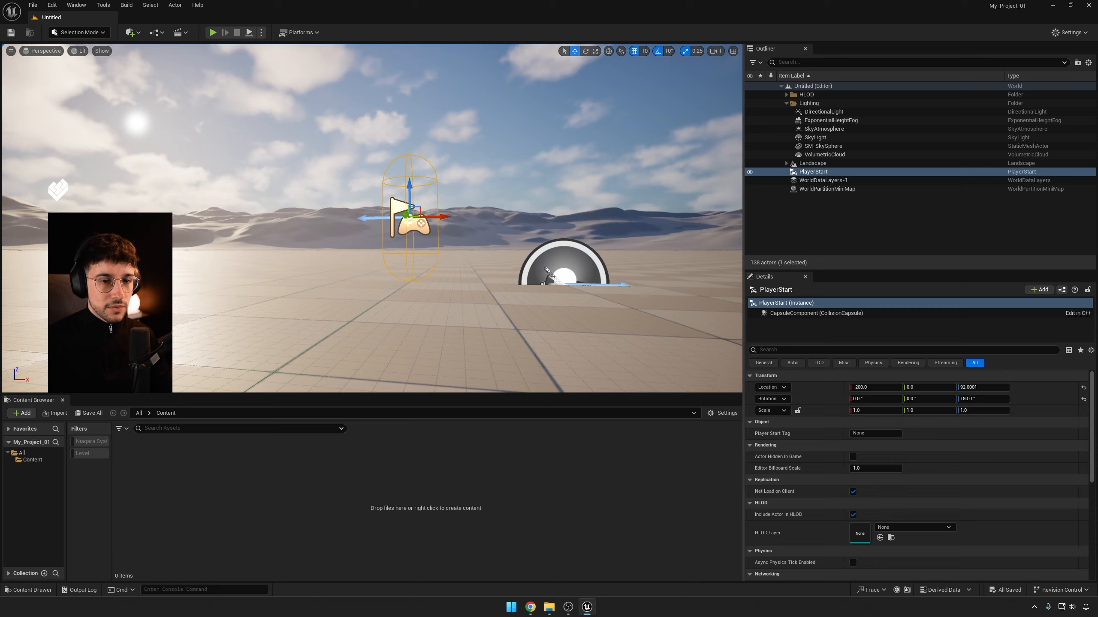
{"action": "left_click_drag", "start_coordinate": [546, 274], "coordinate": [483, 213], "text": "alt"}
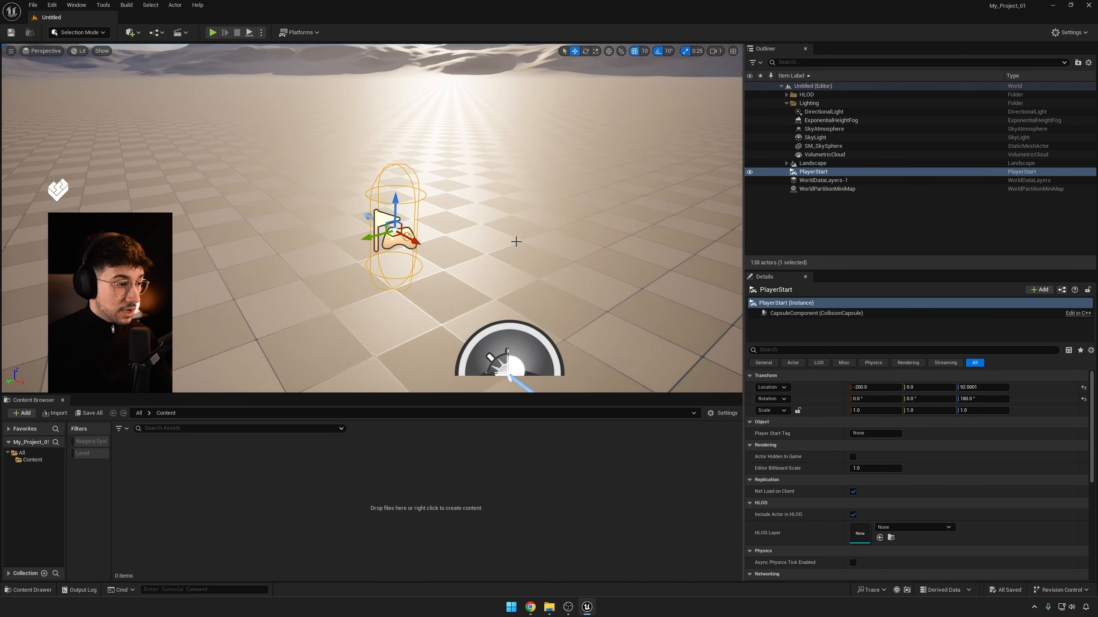
{"action": "right_click_drag", "start_coordinate": [492, 248], "coordinate": [466, 248], "text": "alt"}
{"action": "mouse_move", "coordinate": [492, 248]}
{"action": "middle_mouse_down", "text": "alt"}
{"action": "mouse_move", "coordinate": [391, 237]}
{"action": "mouse_move", "coordinate": [543, 274]}
{"action": "mouse_move", "coordinate": [466, 269]}
{"action": "mouse_move", "coordinate": [448, 252]}
{"action": "mouse_move", "coordinate": [489, 183]}
{"action": "mouse_move", "coordinate": [548, 265]}
{"action": "mouse_move", "coordinate": [494, 229]}
{"action": "middle_mouse_up", "text": "alt"}
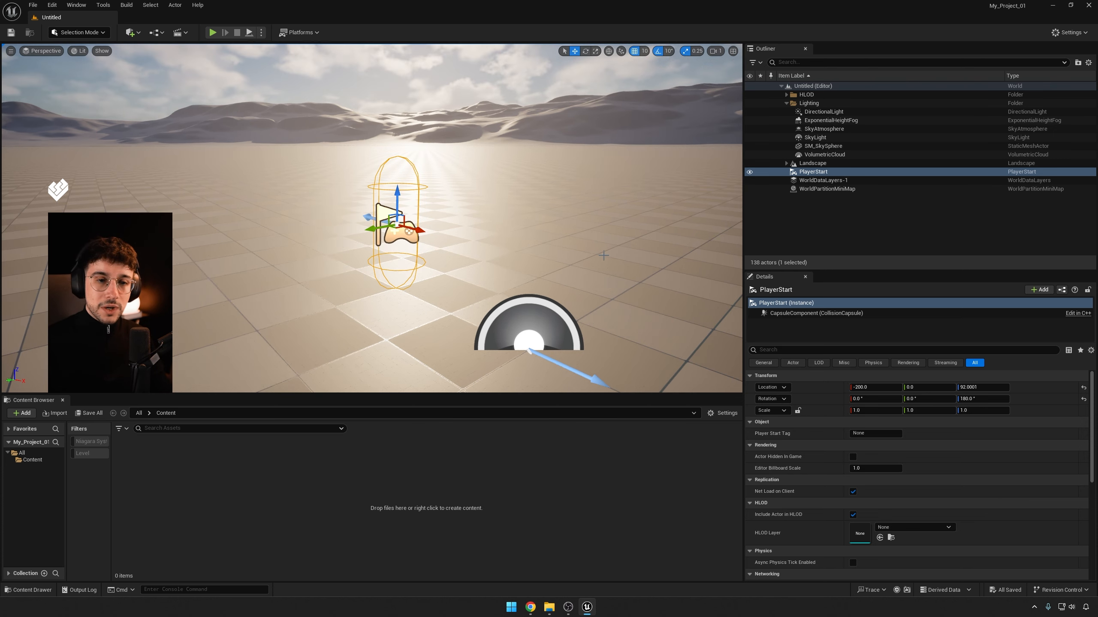
{"action": "left_click_drag", "start_coordinate": [603, 256], "coordinate": [610, 260], "text": "alt"}
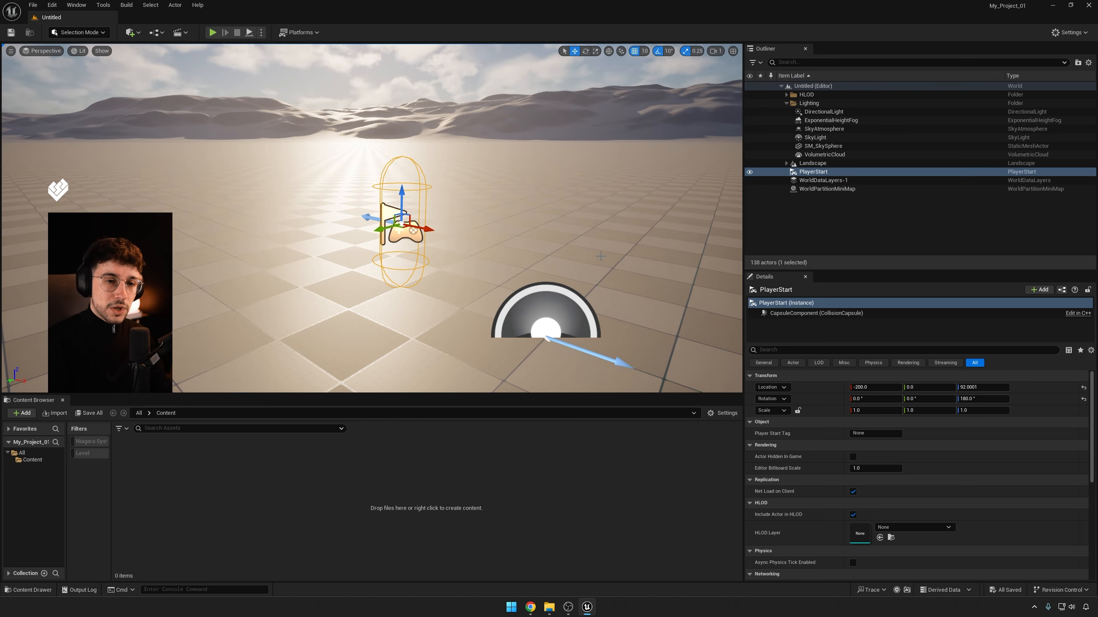
Expand the viewport to full screen with the taskbar hidden and fly around the selected player start.
{"action": "key", "text": "F11"}
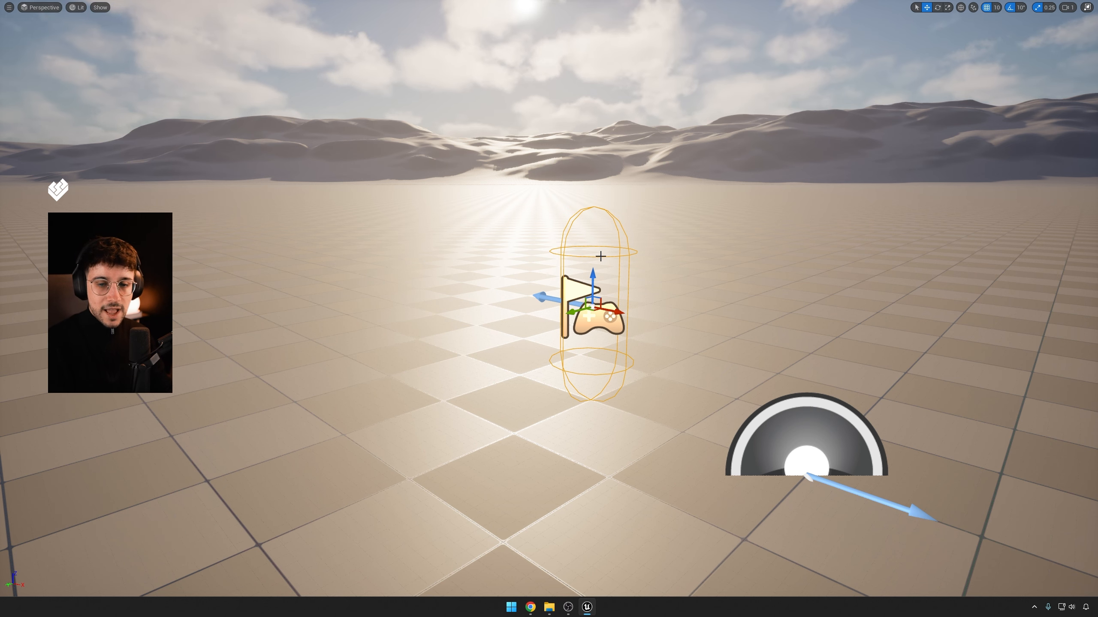
{"action": "key", "text": "shift+F11"}
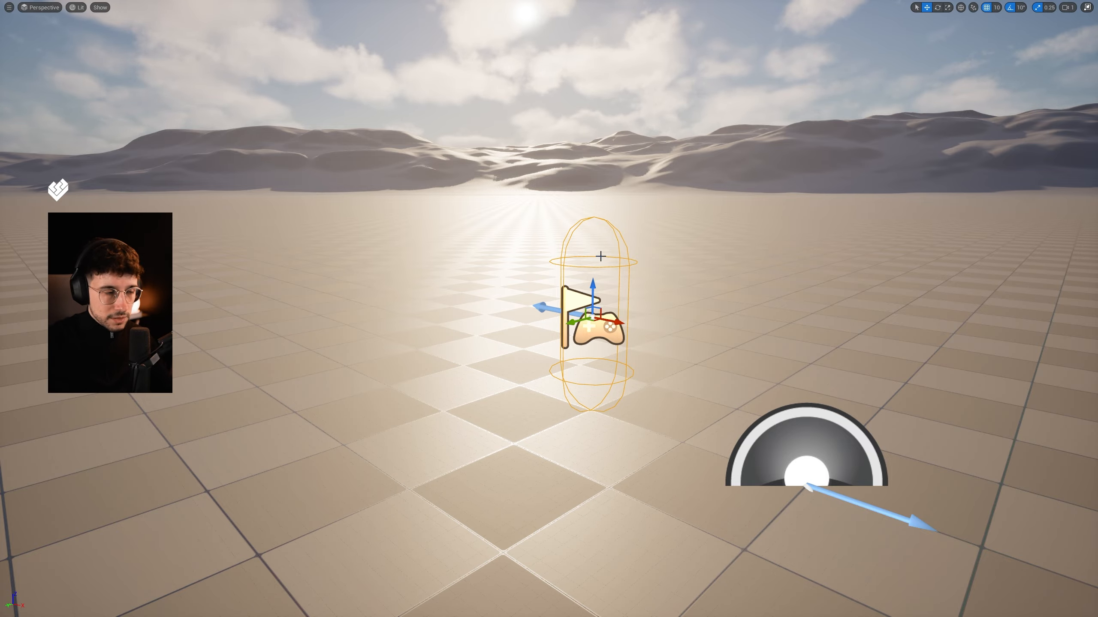
{"action": "key", "text": "s"}
{"action": "key", "text": "a"}
{"action": "right_click_drag", "start_coordinate": [700, 276], "coordinate": [728, 273]}
{"action": "key", "text": "w"}
{"action": "key", "text": "d"}
{"action": "key", "text": "w"}
{"action": "key", "text": "d"}
{"action": "key", "text": "s"}
{"action": "key", "text": "a"}
{"action": "key", "text": "w"}
{"action": "key", "text": "a"}
{"action": "key", "text": "w"}
{"action": "key", "text": "s"}
{"action": "key", "text": "w"}
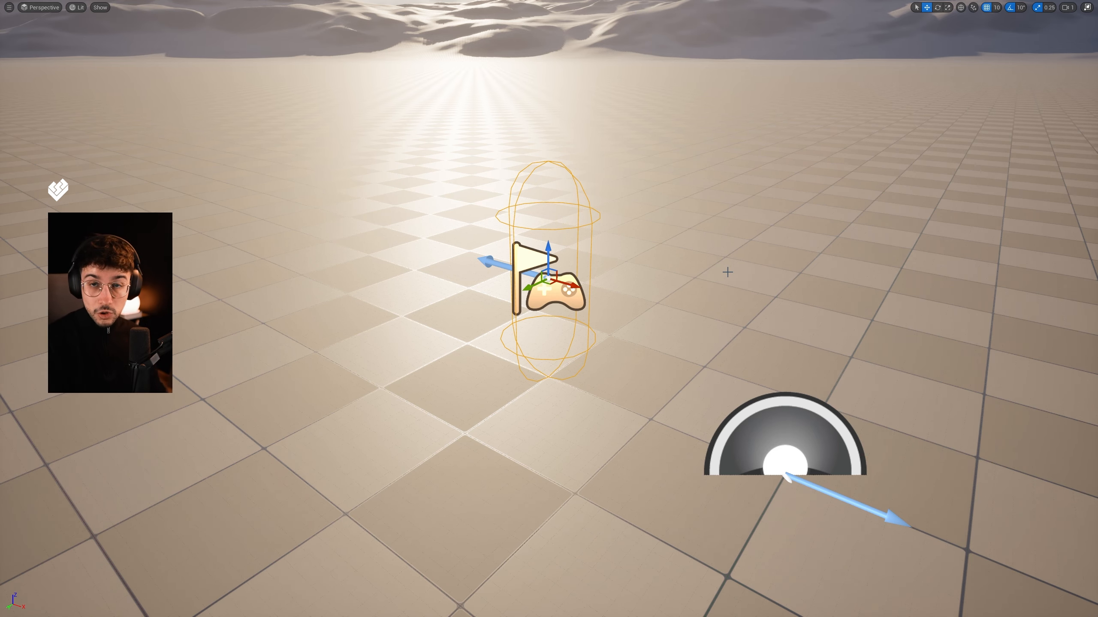
Leave the full-screen viewport and restore the standard editor layout.
{"action": "key", "text": "shift+F11"}
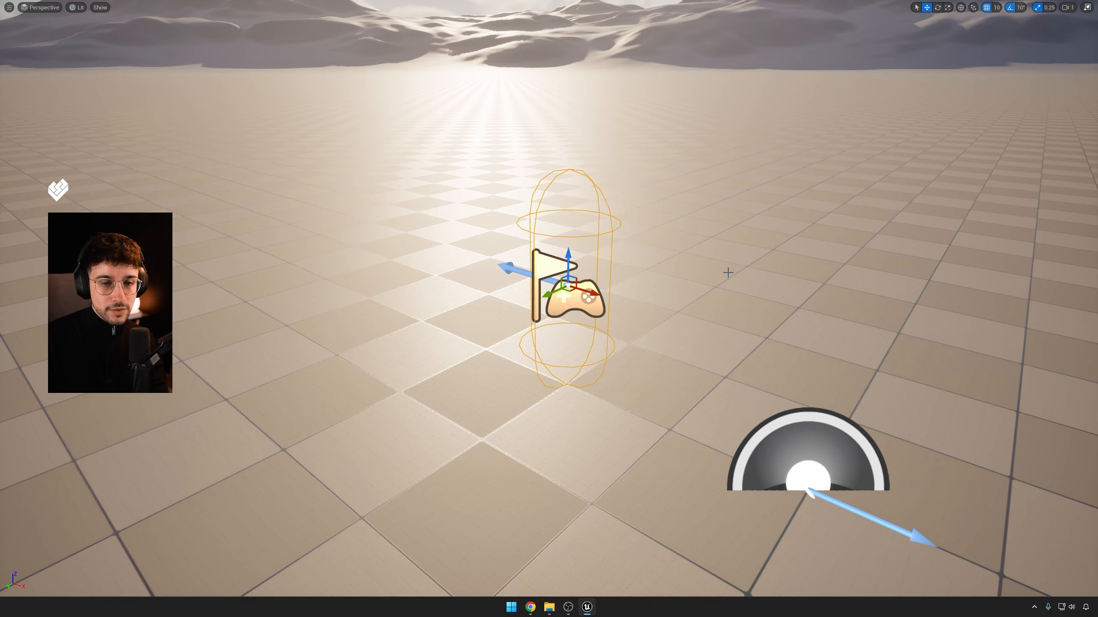
{"action": "key", "text": "F11"}
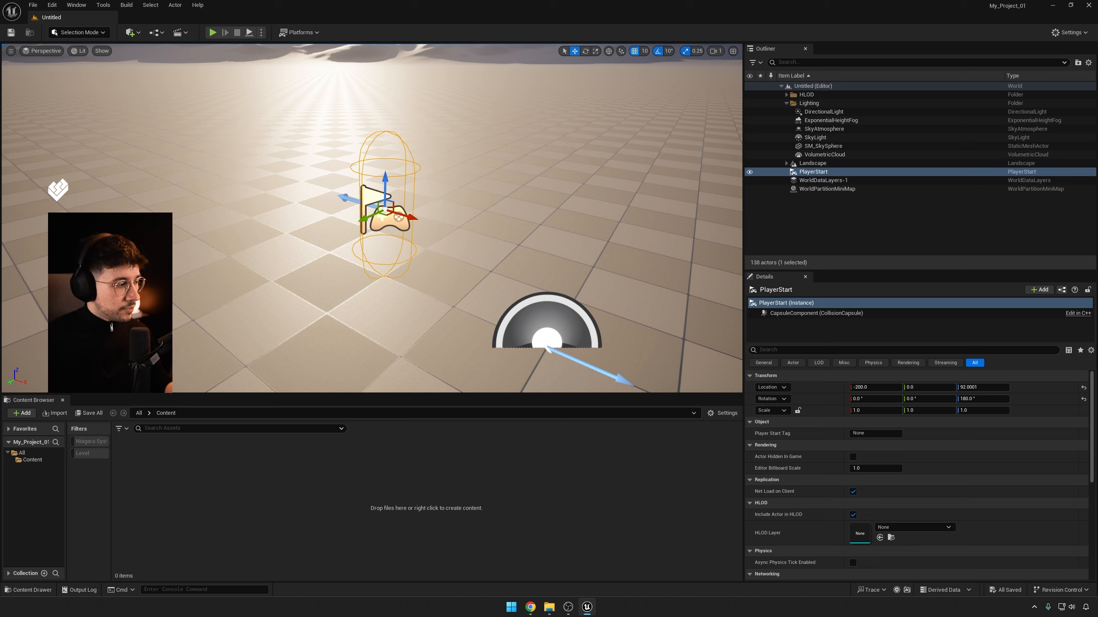
Create a material with the default name in the project's Content folder.
{"action": "left_click", "coordinate": [34, 462]}
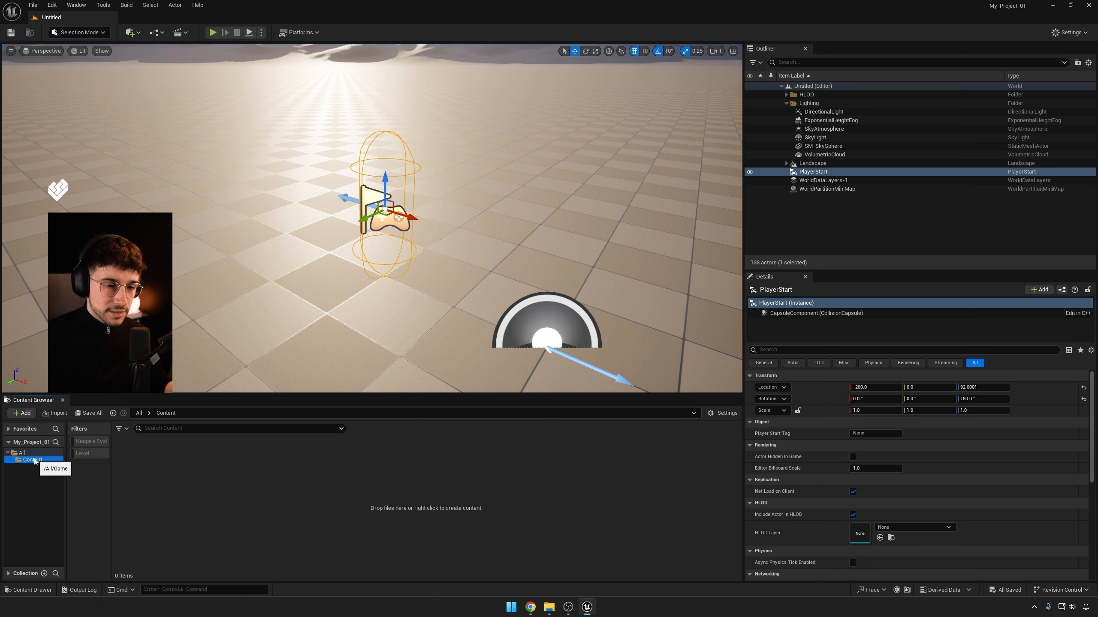
{"action": "right_click", "coordinate": [289, 489]}
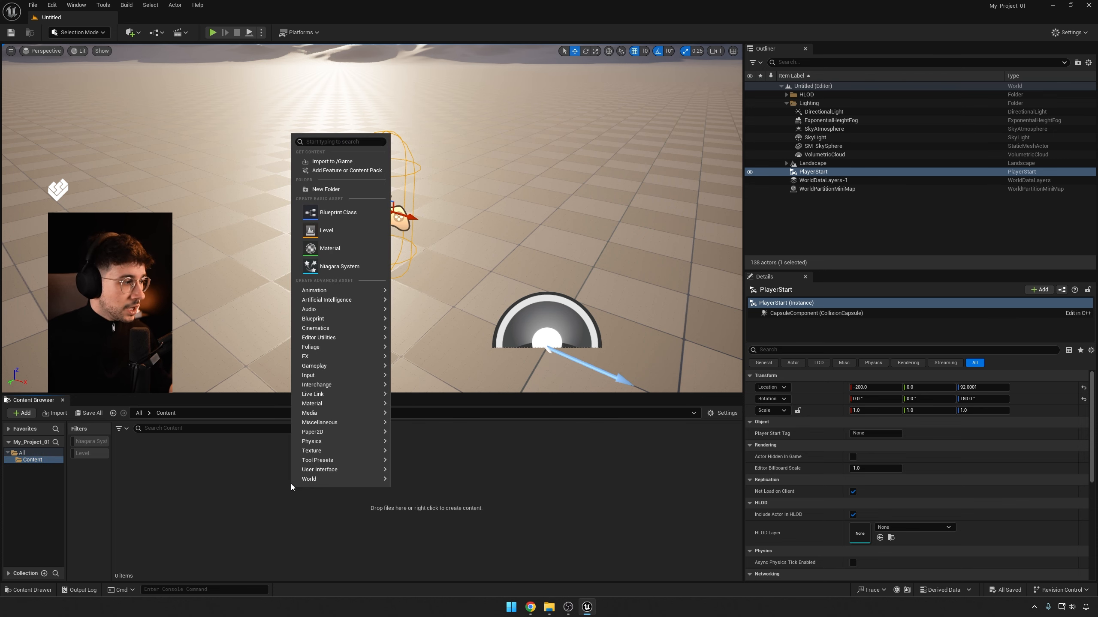
{"action": "left_click", "coordinate": [347, 246]}
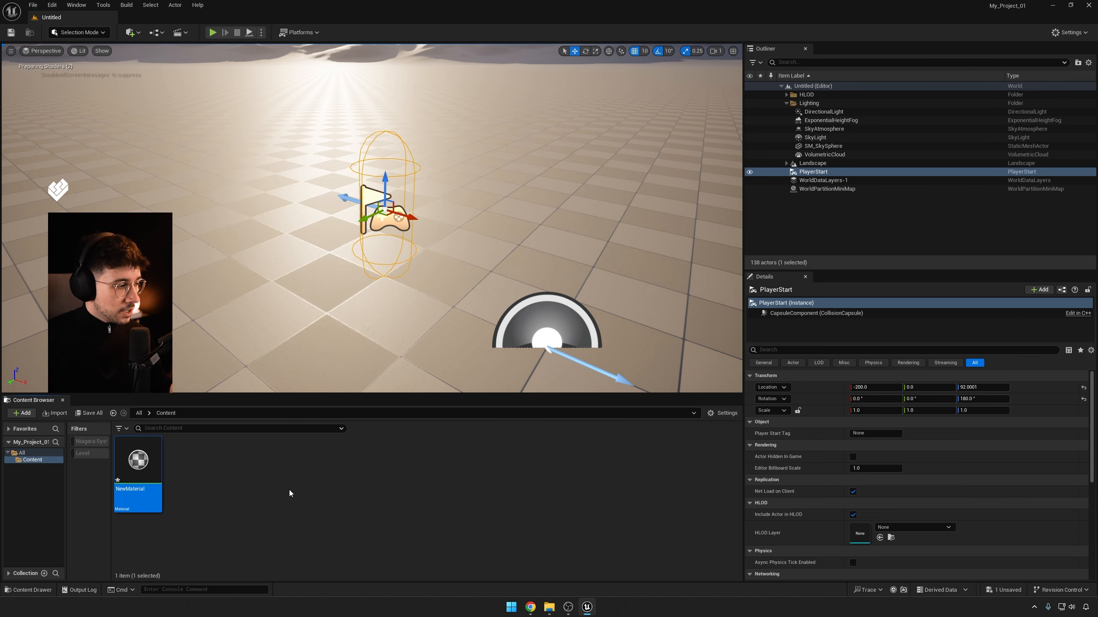
Create a Niagara System based on GroomRodsEmitter in the Content folder, keeping its default name.
{"action": "right_click", "coordinate": [289, 490]}
{"action": "left_click", "coordinate": [338, 269]}
{"action": "left_click", "coordinate": [369, 352]}
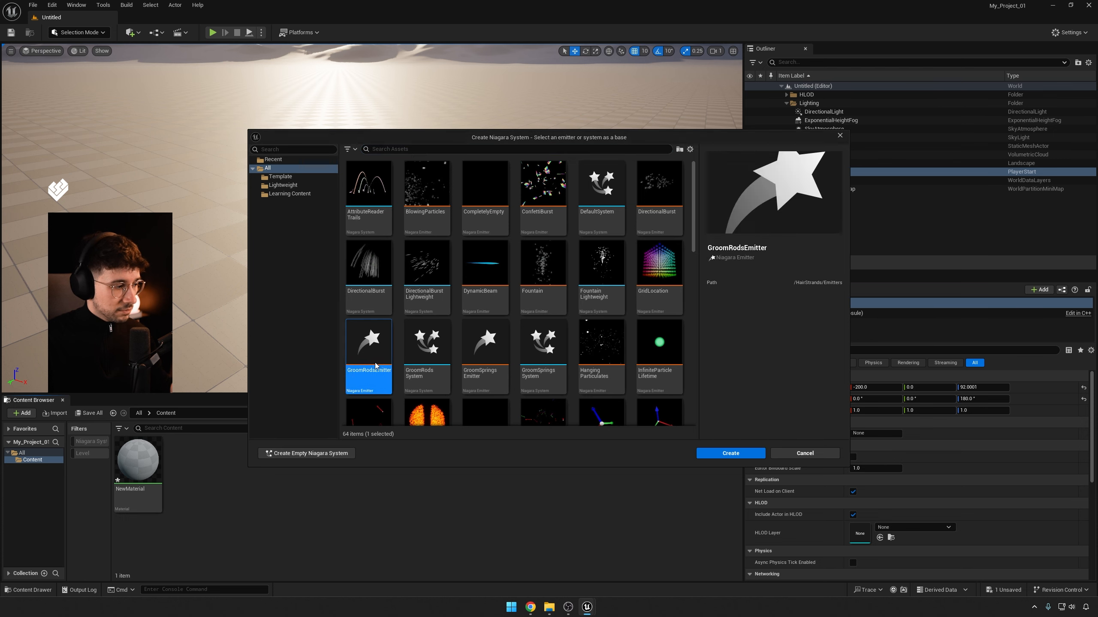
{"action": "left_click", "coordinate": [725, 454]}
Create a new folder with the default name inside Content and select the NewMaterial asset.
{"action": "right_click", "coordinate": [400, 484]}
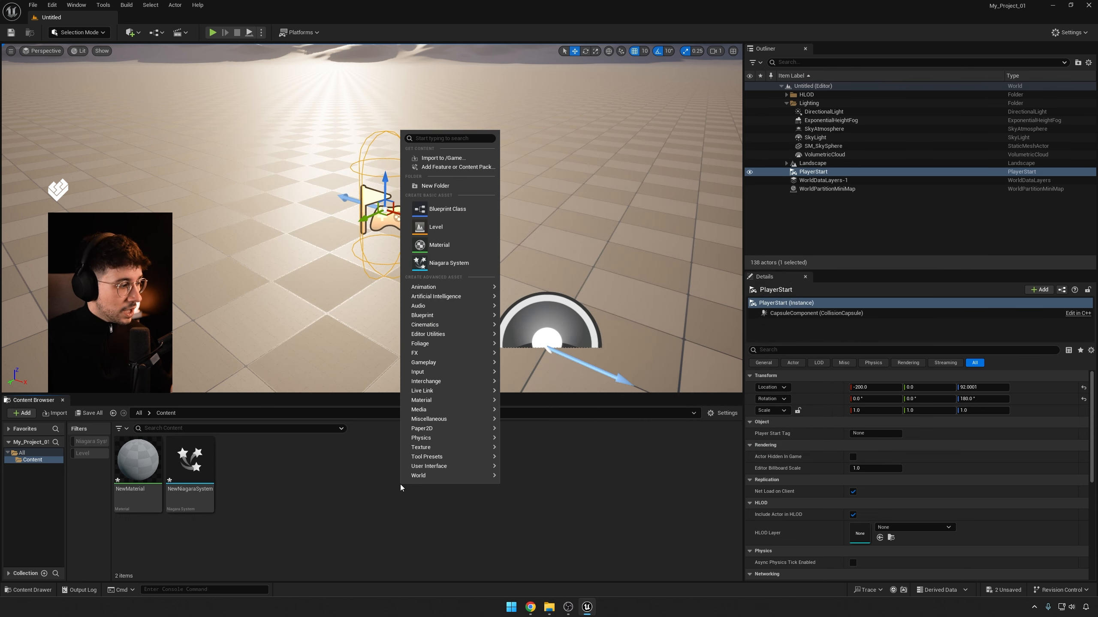
{"action": "left_click", "coordinate": [445, 209]}
{"action": "left_click", "coordinate": [285, 463]}
{"action": "left_click", "coordinate": [190, 465]}
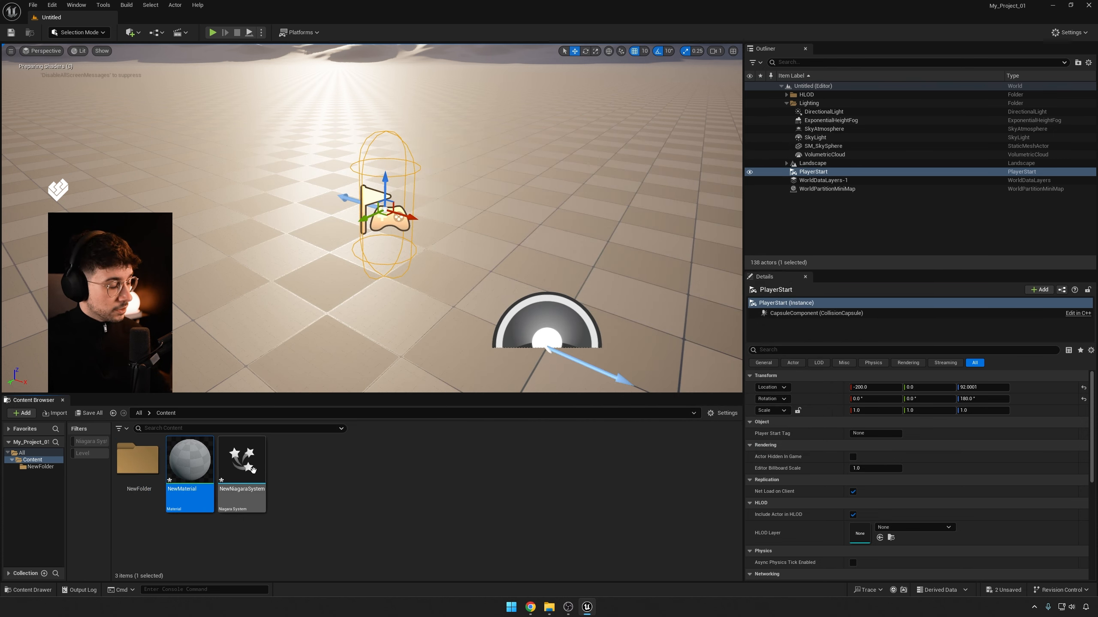
Move the NewMaterial and NewNiagaraSystem assets from Content into NewFolder.
{"action": "left_click", "coordinate": [241, 466], "text": "ctrl"}
{"action": "left_click_drag", "start_coordinate": [217, 465], "coordinate": [149, 472]}
{"action": "left_click", "coordinate": [169, 490]}
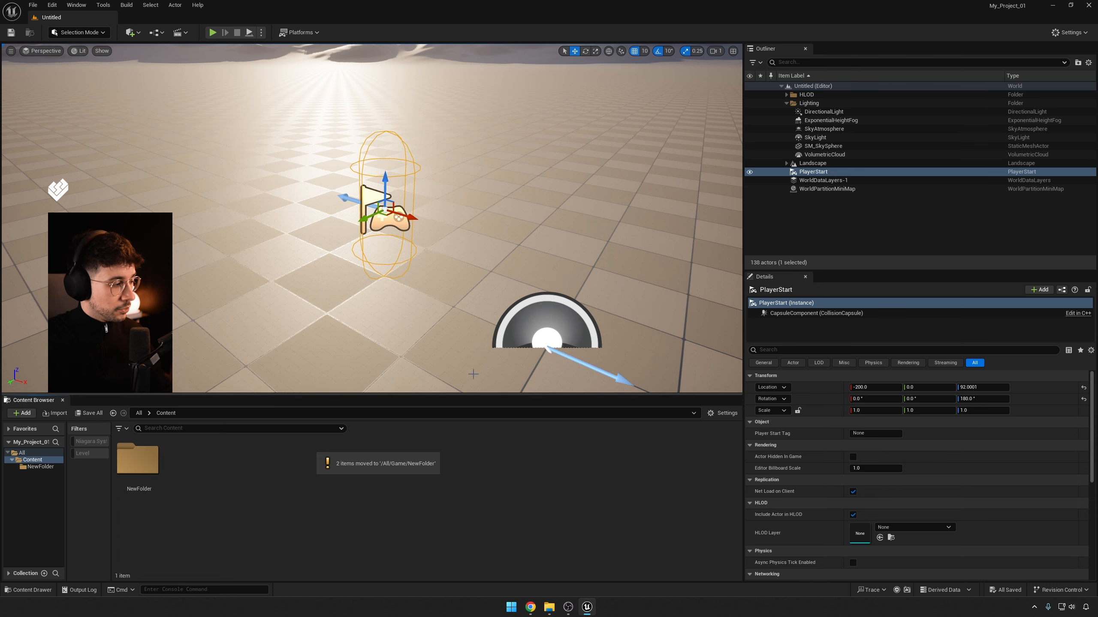
Open NewFolder to check the moved assets and return to the Content folder.
{"action": "double_click", "coordinate": [131, 479]}
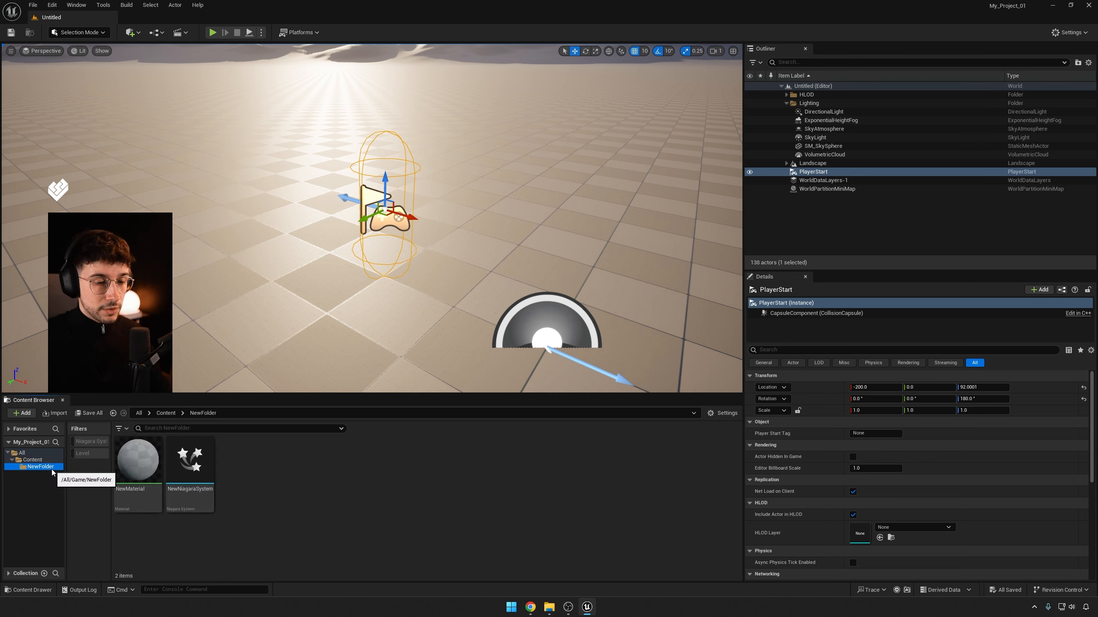
{"action": "left_click", "coordinate": [194, 472]}
{"action": "left_click", "coordinate": [241, 482]}
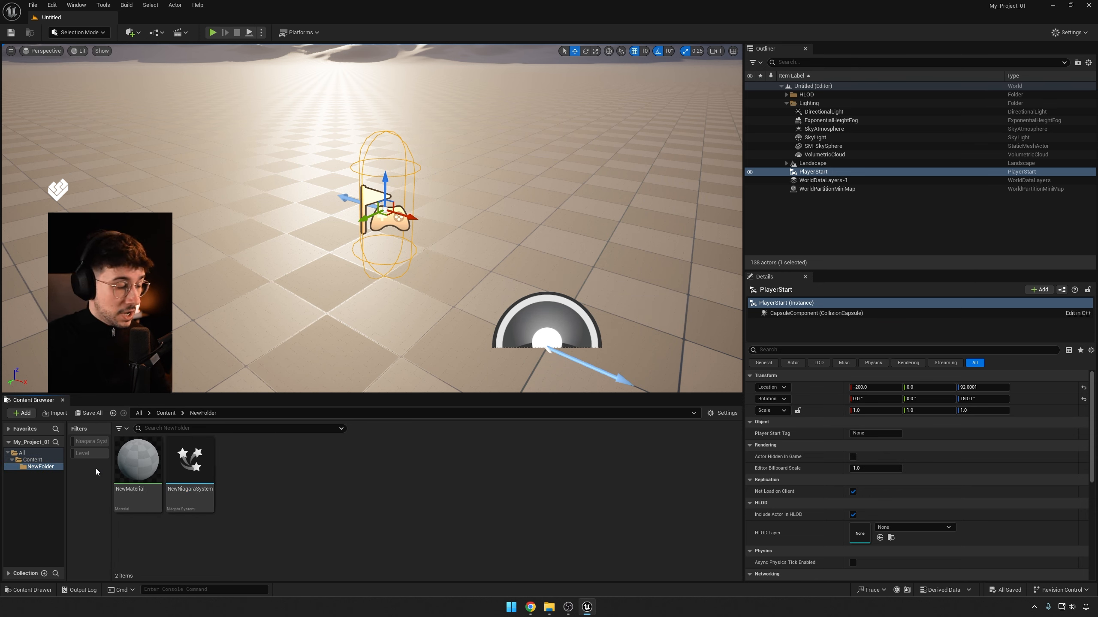
{"action": "left_click", "coordinate": [30, 460]}
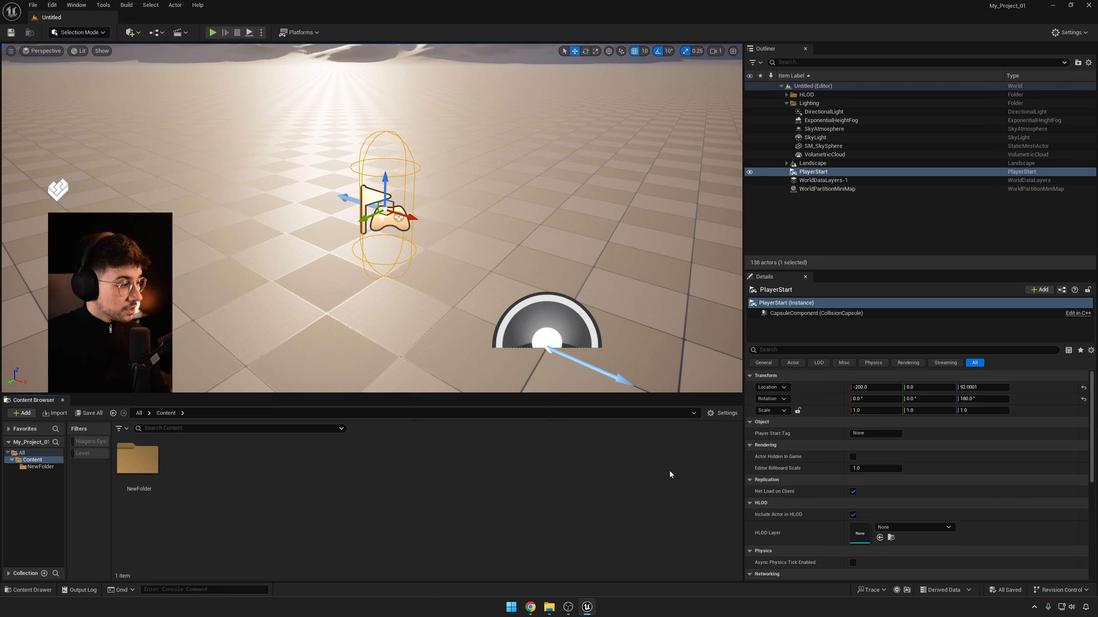
Close the Content Browser, bring it back as the Content Drawer docked in the layout, and turn off its Level filter.
{"action": "left_click", "coordinate": [63, 400]}
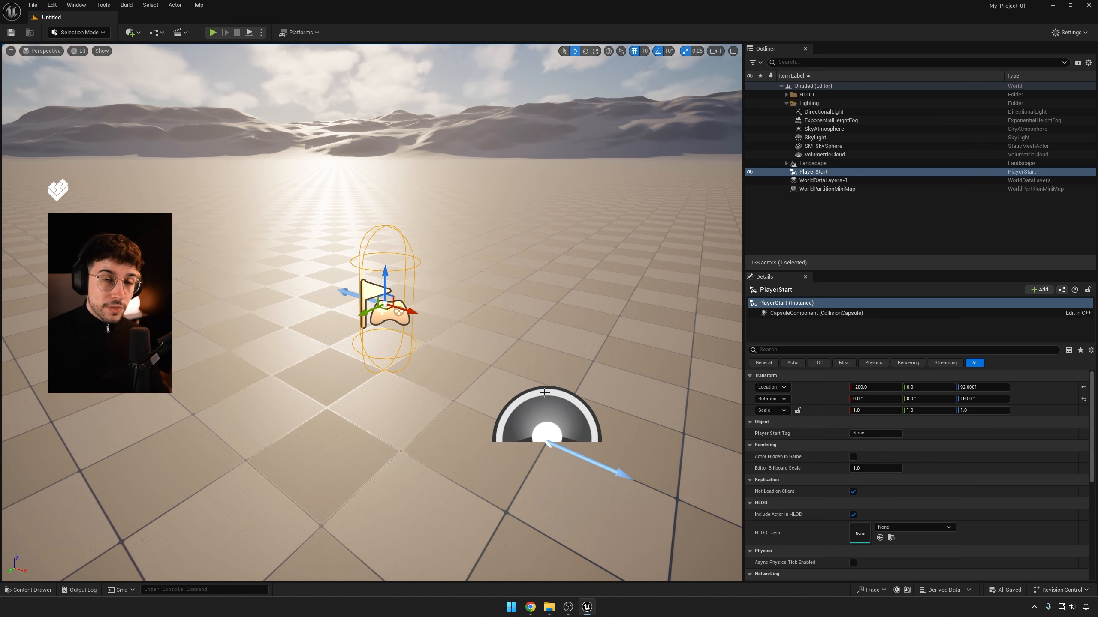
{"action": "key", "text": "ctrl+space"}
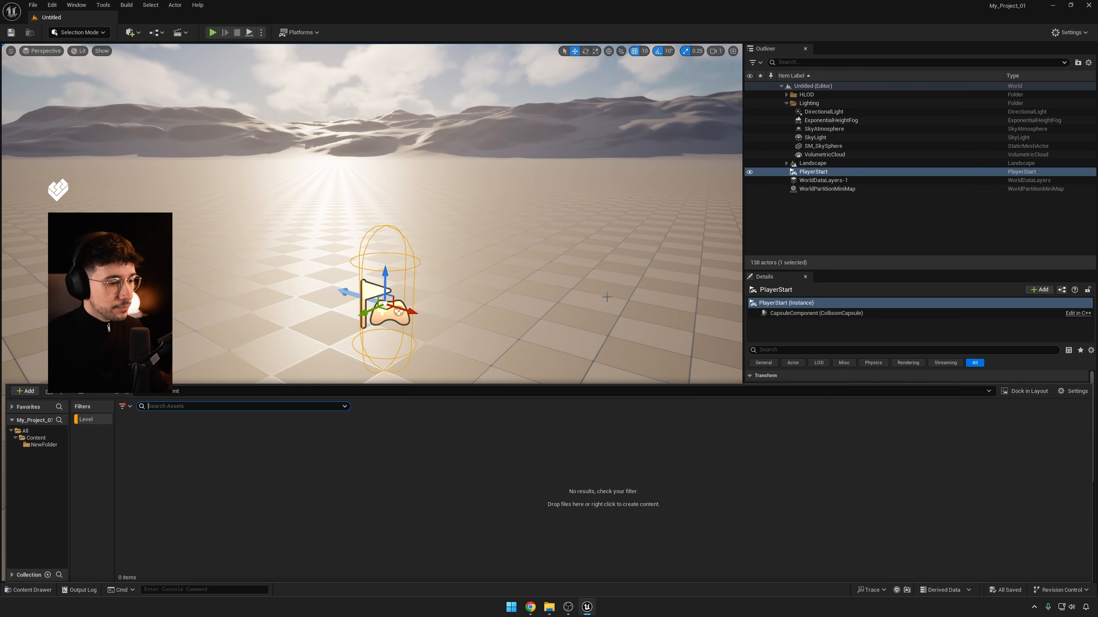
{"action": "left_click", "coordinate": [1016, 392]}
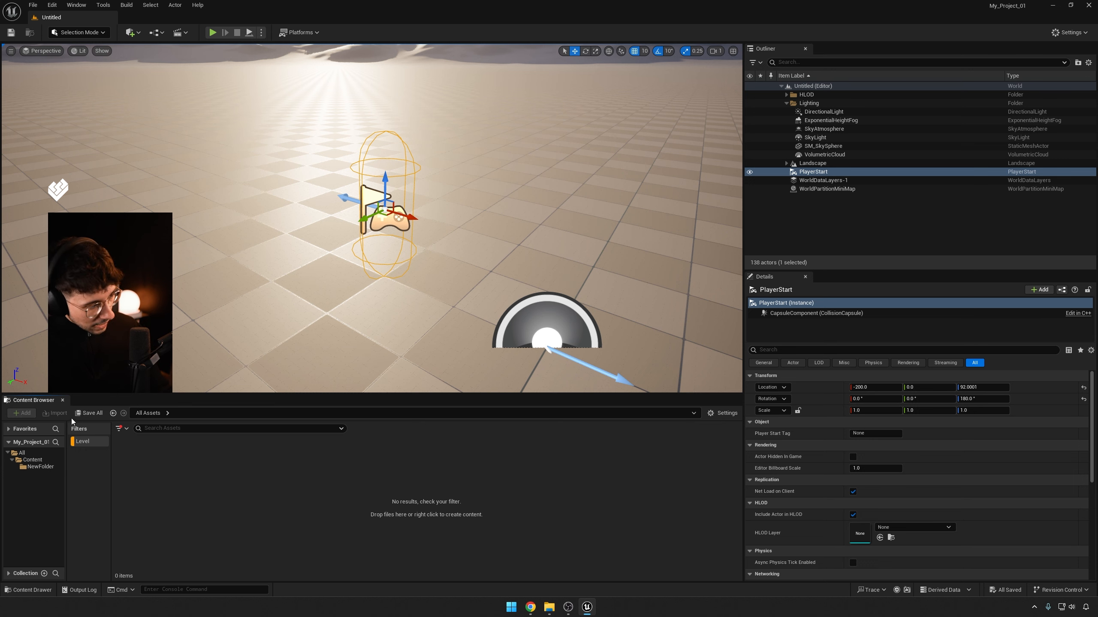
{"action": "left_click", "coordinate": [85, 442]}
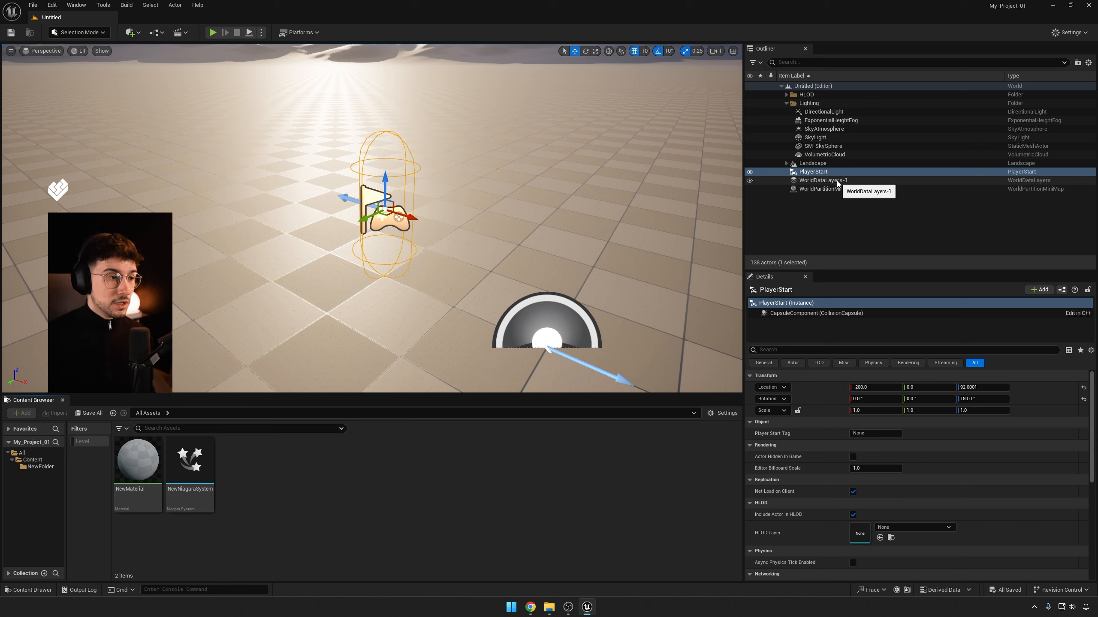
Inspect the HLOD folder, the level root, DirectionalLight, ExponentialHeightFog, SkyAtmosphere and SkyLight through the Outliner.
{"action": "left_click", "coordinate": [820, 97]}
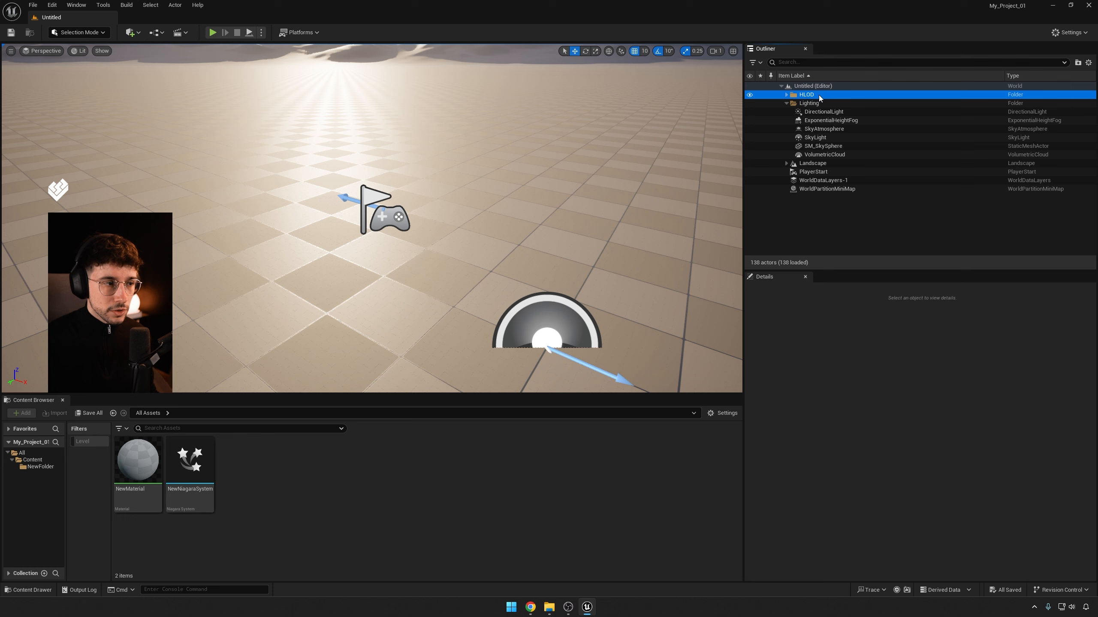
{"action": "left_click", "coordinate": [817, 88]}
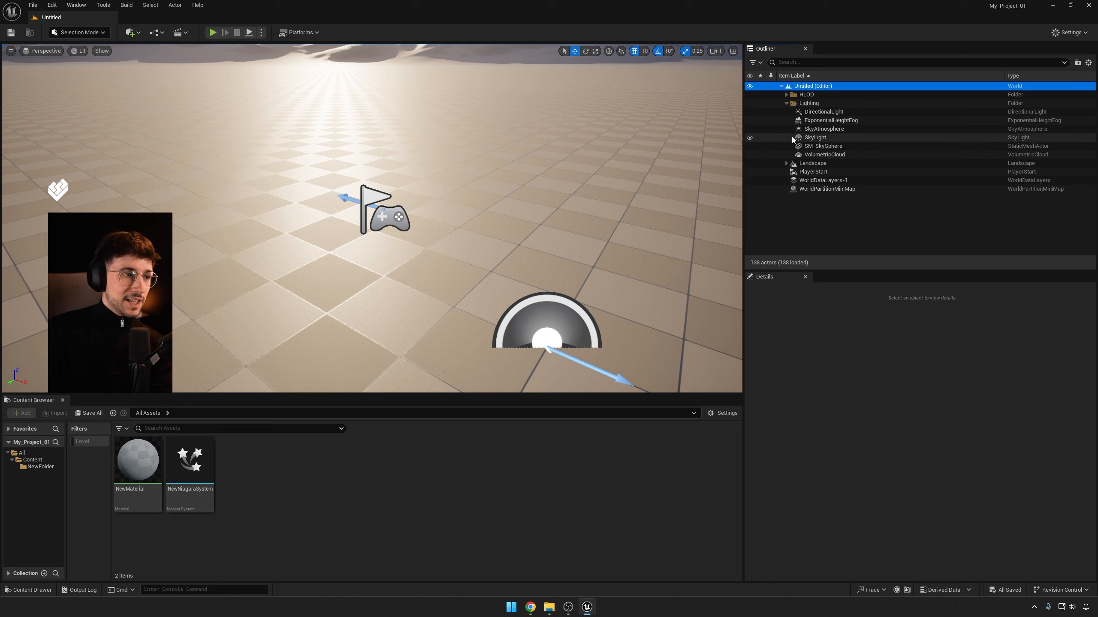
{"action": "left_click", "coordinate": [816, 111]}
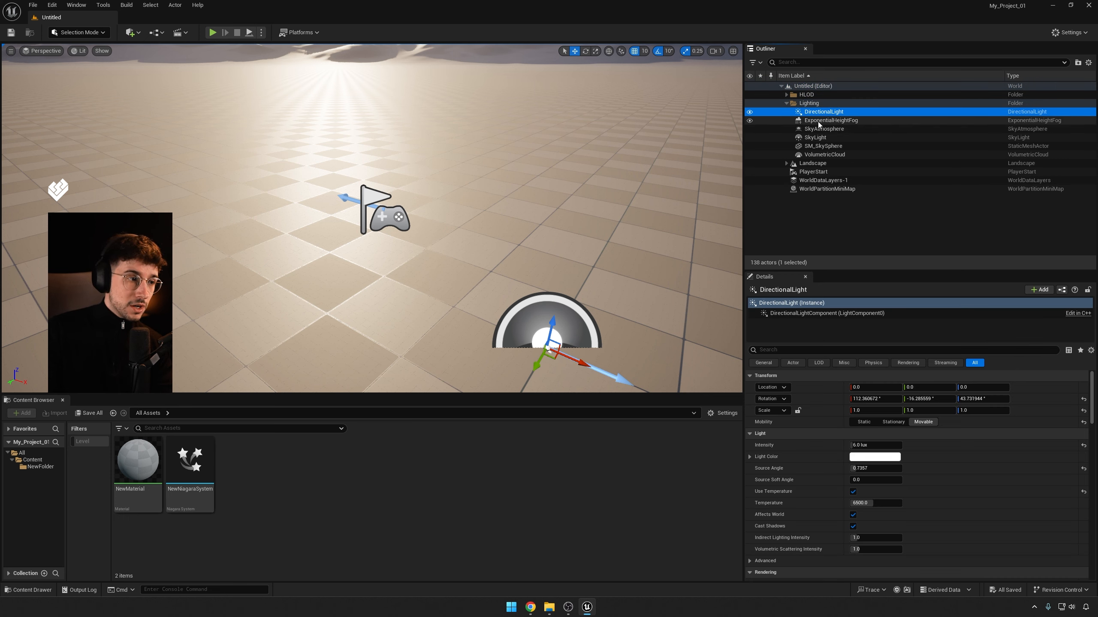
{"action": "left_click", "coordinate": [819, 121]}
{"action": "left_click", "coordinate": [821, 129]}
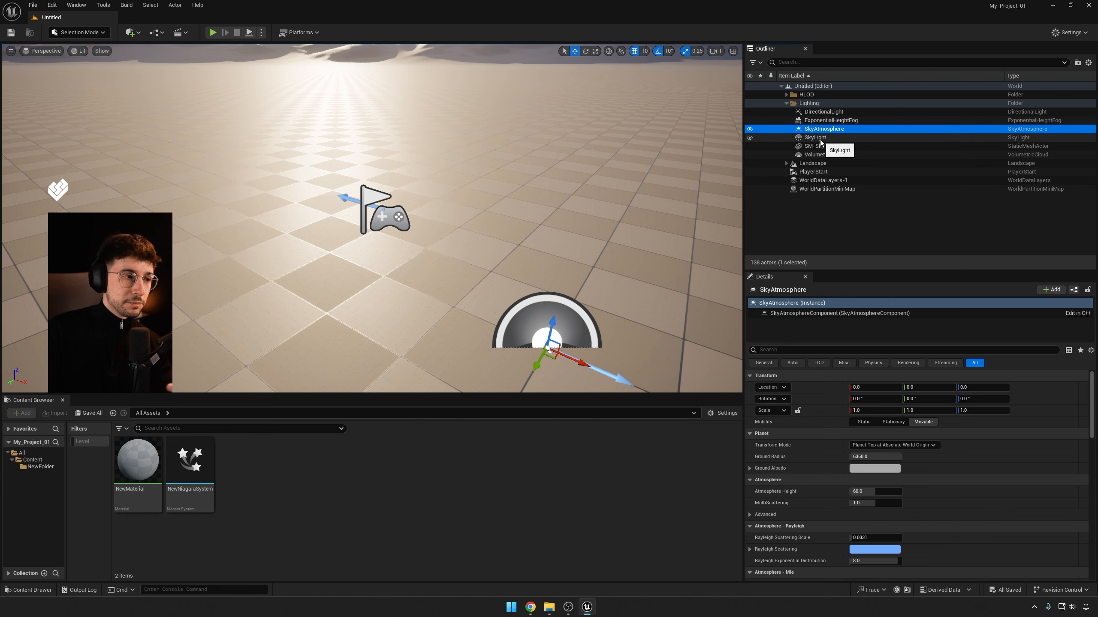
{"action": "left_click", "coordinate": [820, 139]}
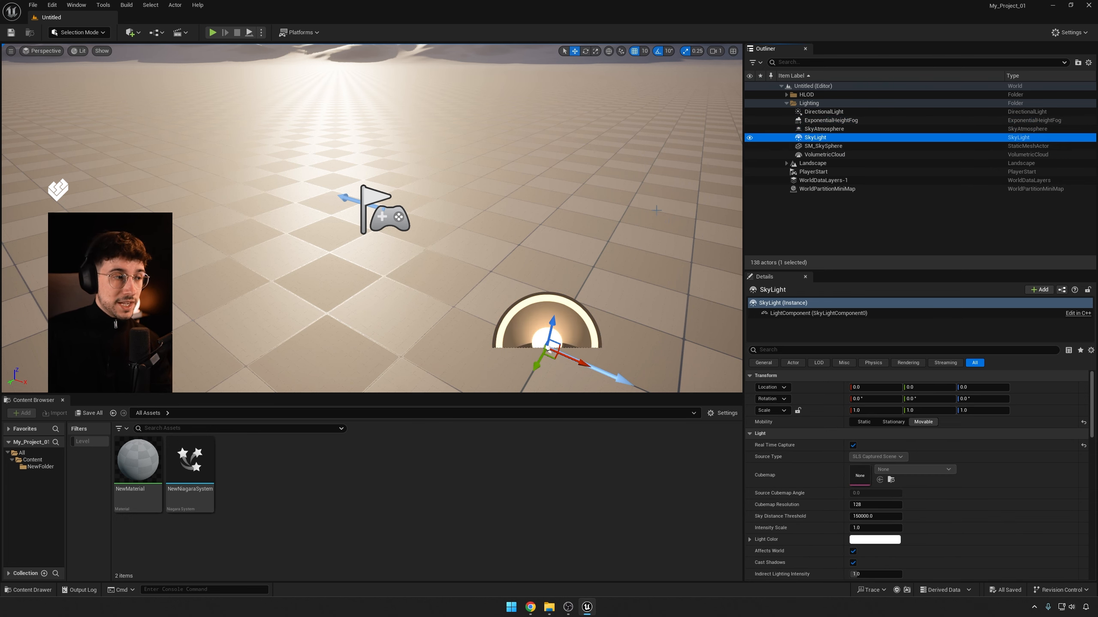
Hide SkyLight, SkyAtmosphere, ExponentialHeightFog, DirectionalLight and VolumetricCloud in the level.
{"action": "right_click_drag", "start_coordinate": [643, 191], "coordinate": [629, 111]}
{"action": "key", "text": "s"}
{"action": "key", "text": "q"}
{"action": "key", "text": "w"}
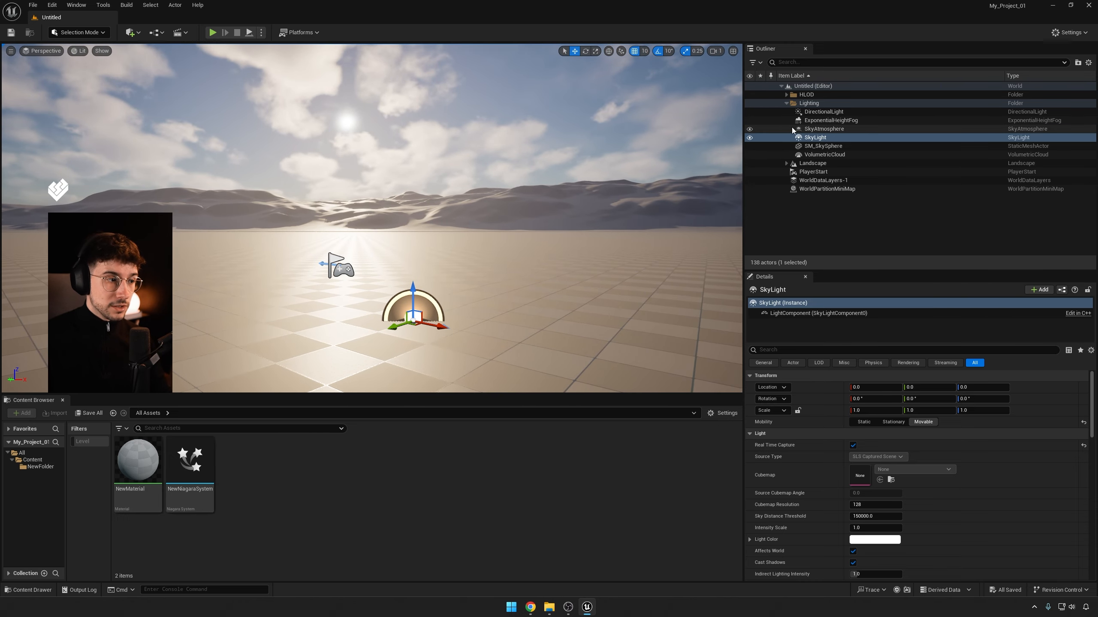
{"action": "left_click", "coordinate": [749, 138]}
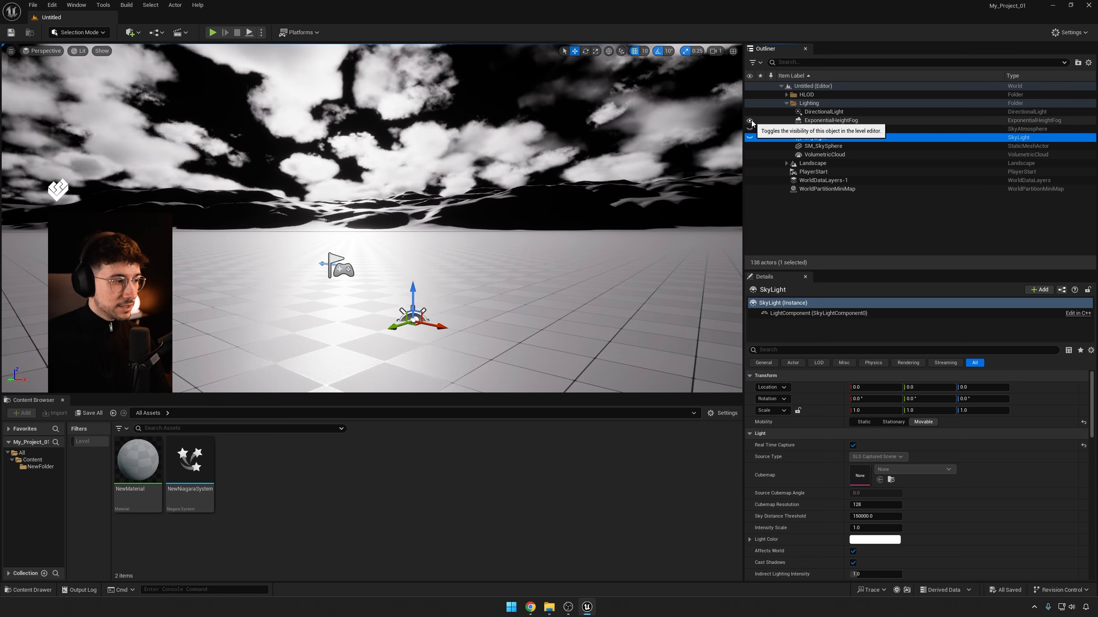
{"action": "left_click", "coordinate": [751, 121]}
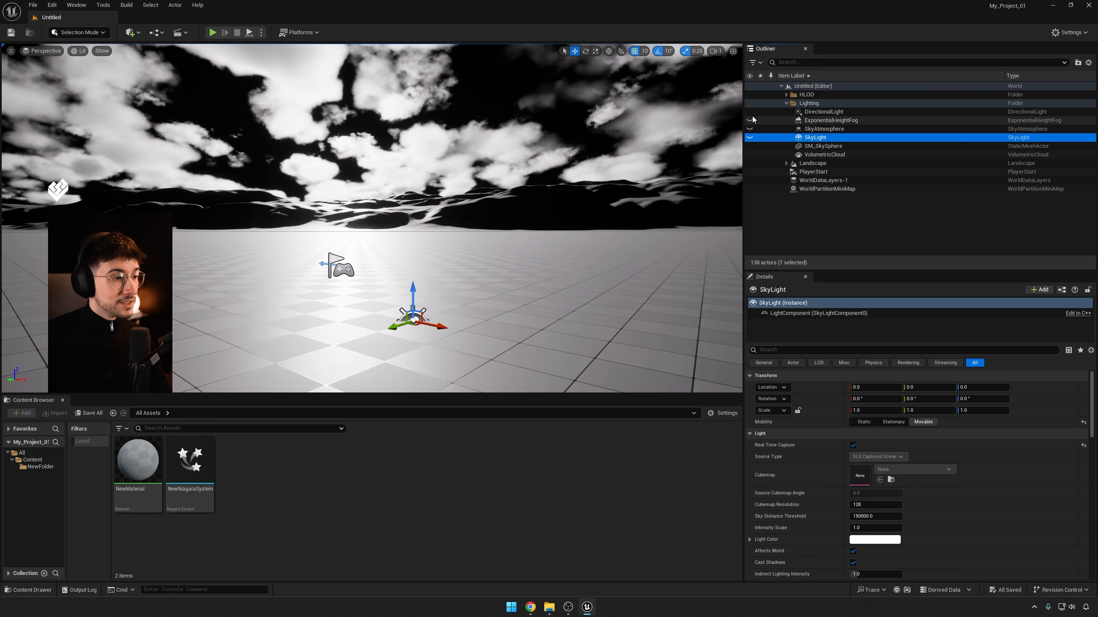
{"action": "left_click", "coordinate": [750, 113]}
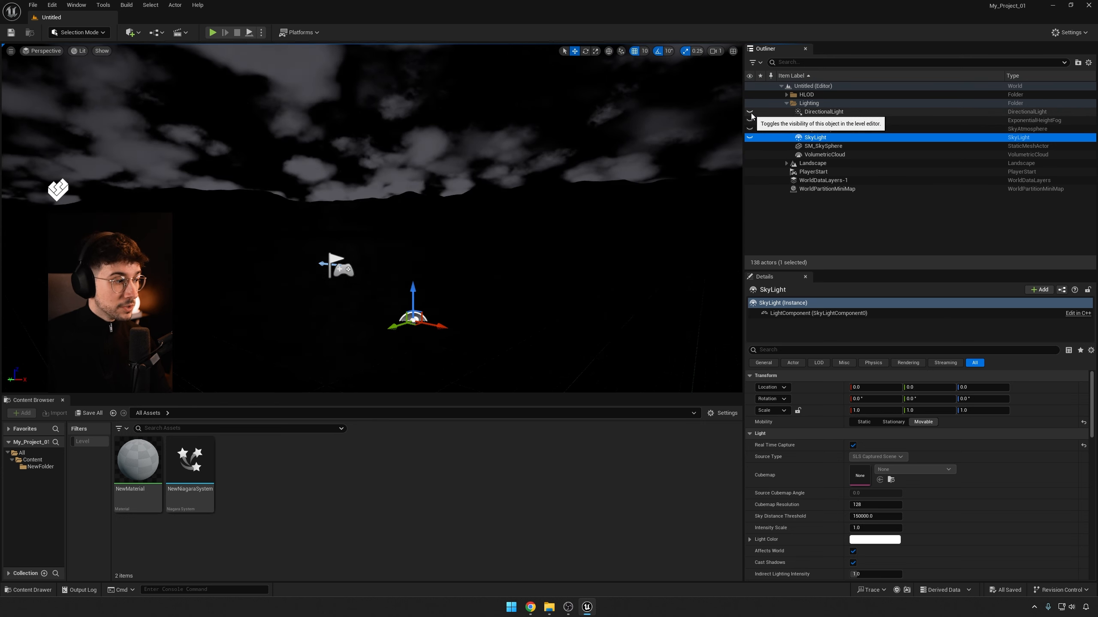
{"action": "left_click", "coordinate": [750, 155]}
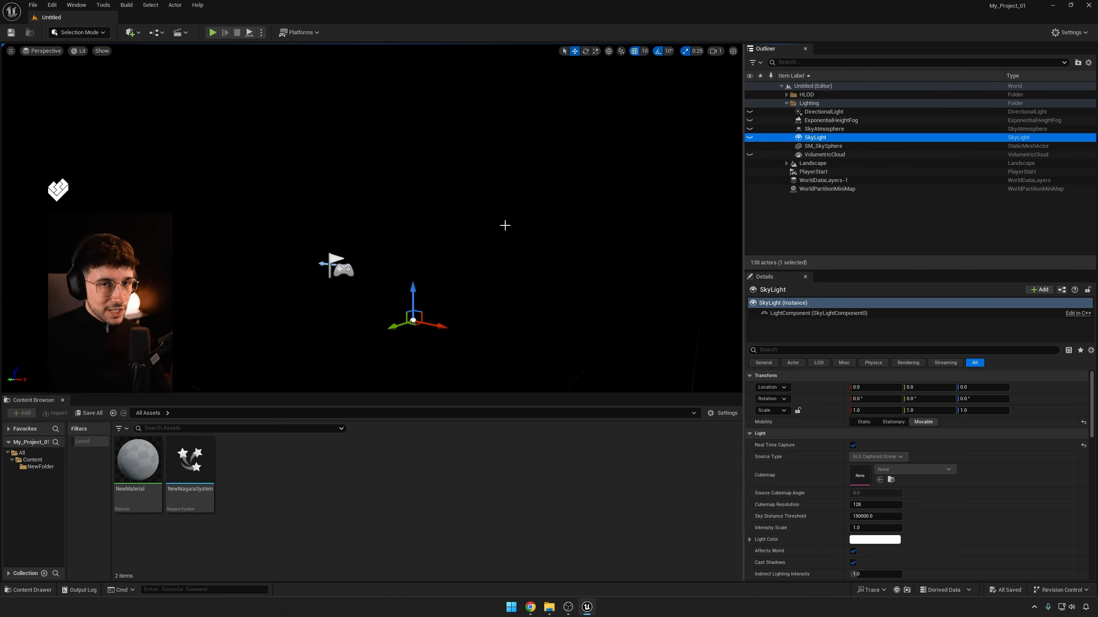
Preview the scene without lights in several view modes, including Unlit, Lit, Lighting Only and Shader Complexity.
{"action": "right_click_drag", "start_coordinate": [507, 225], "coordinate": [517, 231]}
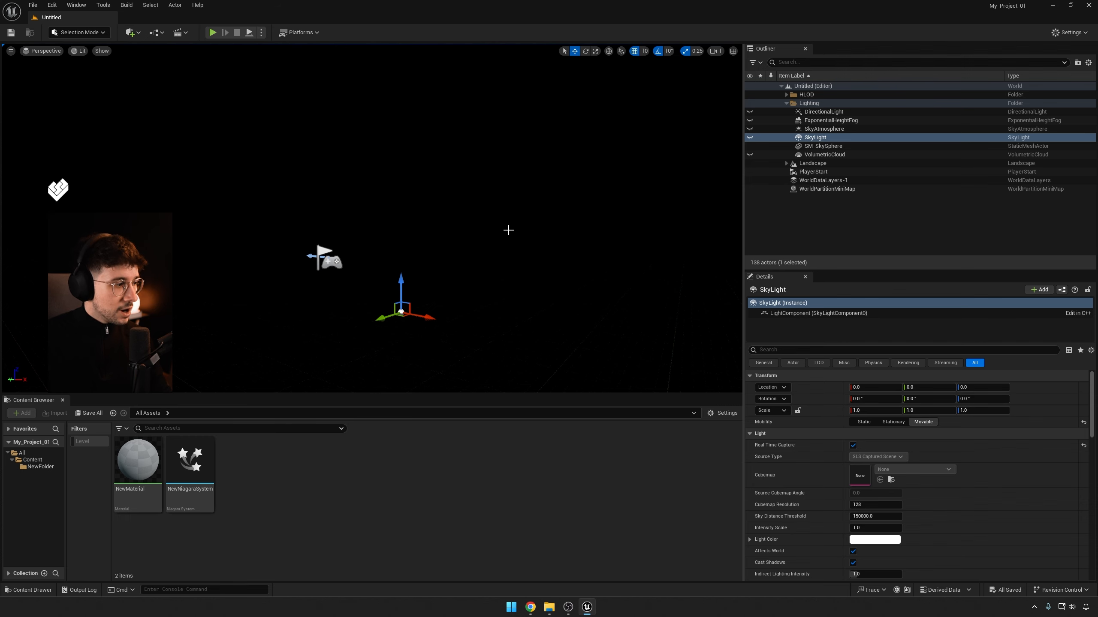
{"action": "key", "text": "alt+3"}
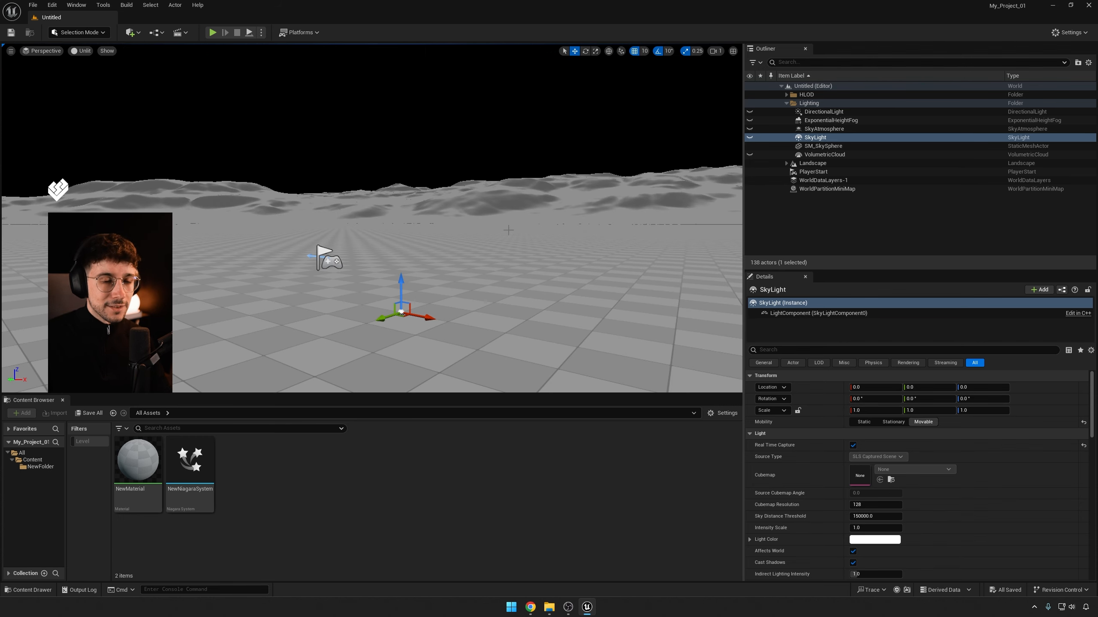
{"action": "key", "text": "alt+4"}
{"action": "key", "text": "alt+6"}
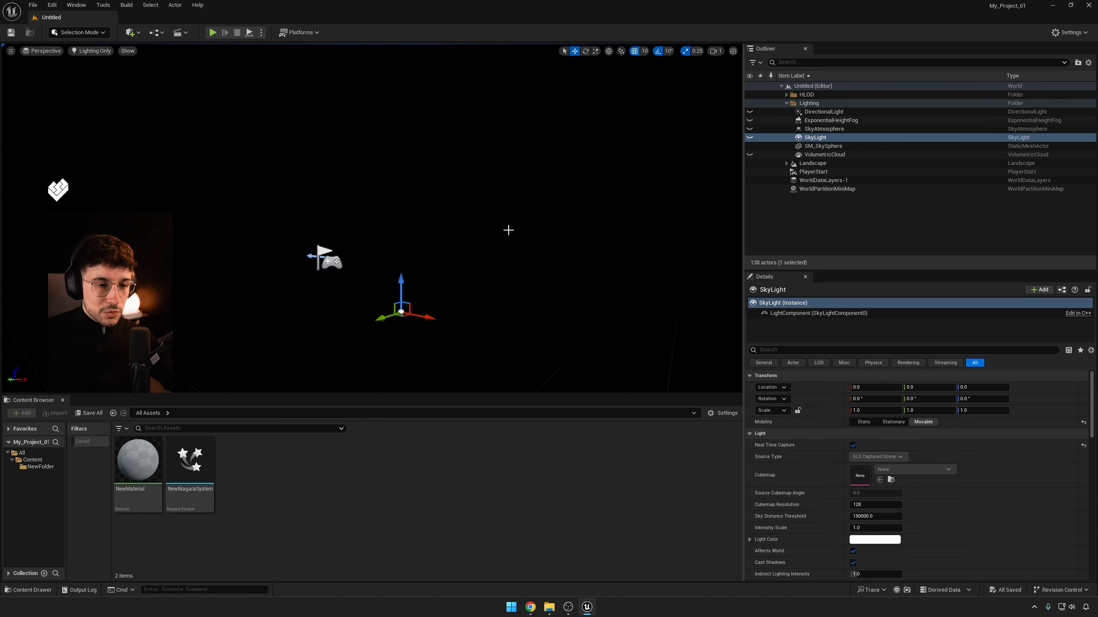
{"action": "key", "text": "alt+7"}
{"action": "key", "text": "alt+8"}
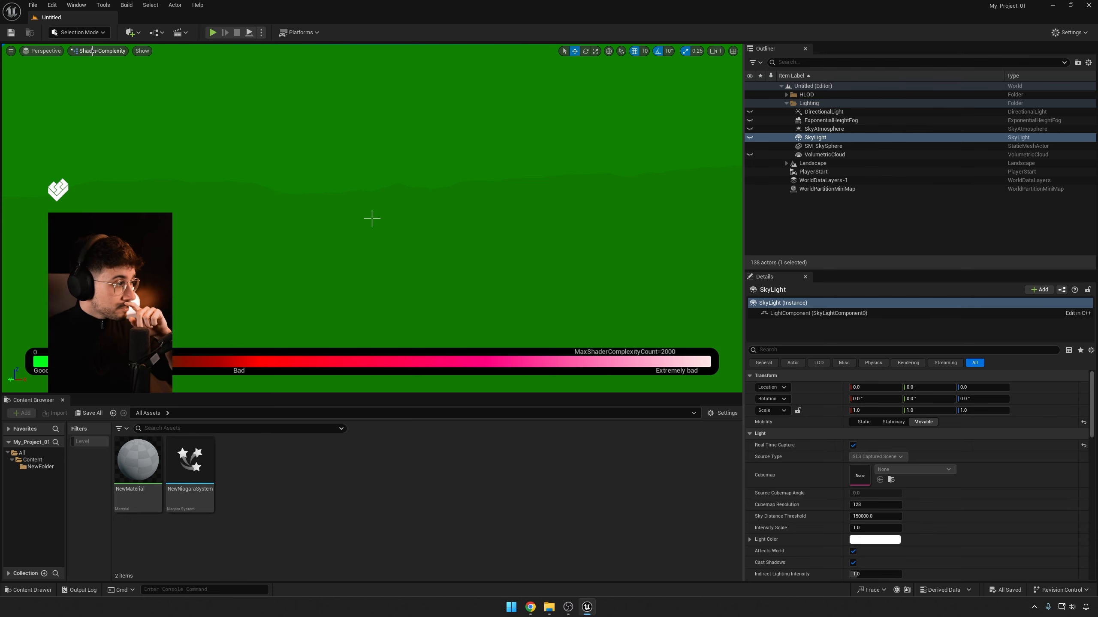
Change the viewport from Shader Complexity to the Unlit view mode and look over the landscape.
{"action": "left_click", "coordinate": [93, 50]}
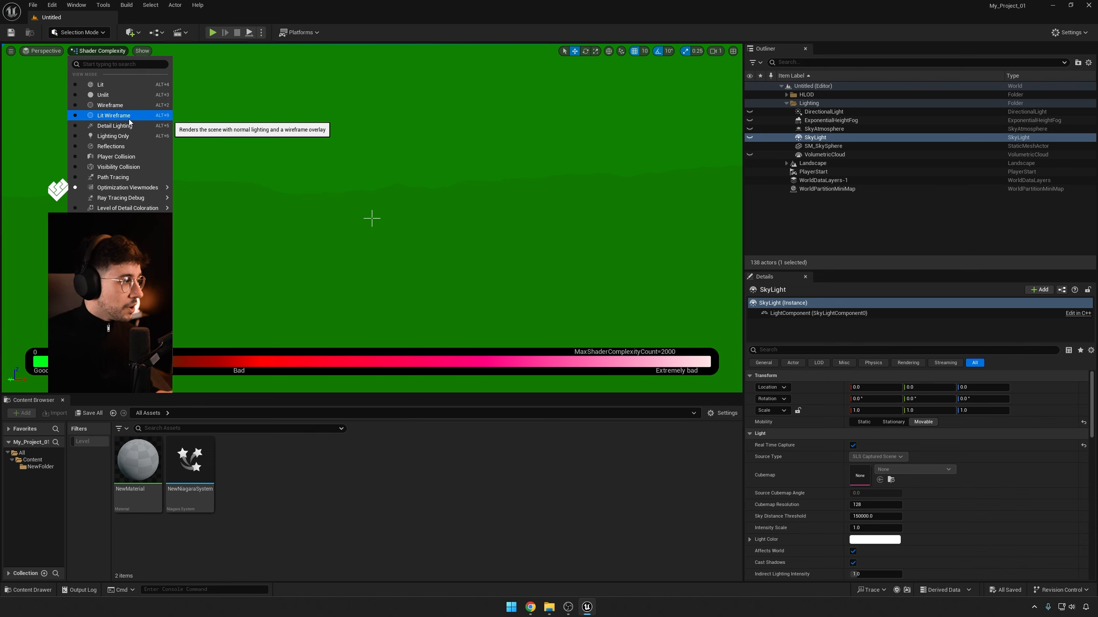
{"action": "left_click", "coordinate": [133, 96]}
{"action": "mouse_move", "coordinate": [208, 159]}
{"action": "right_mouse_down"}
{"action": "mouse_move", "coordinate": [143, 159]}
{"action": "mouse_move", "coordinate": [238, 174]}
{"action": "mouse_move", "coordinate": [298, 169]}
{"action": "mouse_move", "coordinate": [218, 171]}
{"action": "right_mouse_up"}
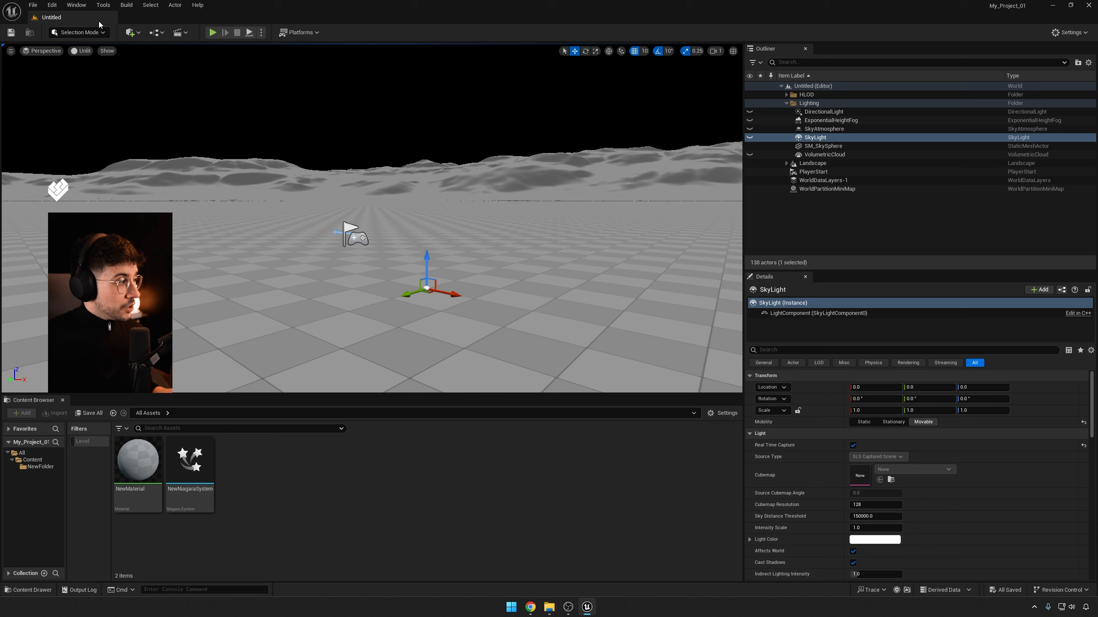
Look through the available view modes, including the Nanite visualization options, and display the scene in Wireframe.
{"action": "left_click", "coordinate": [81, 51]}
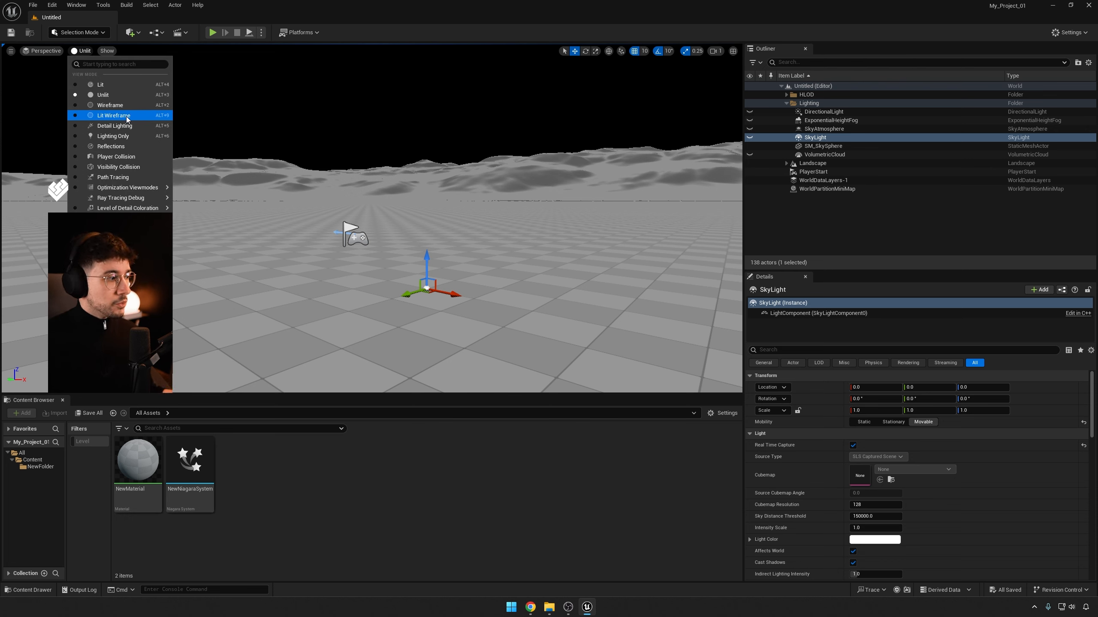
{"action": "mouse_move", "coordinate": [121, 250]}
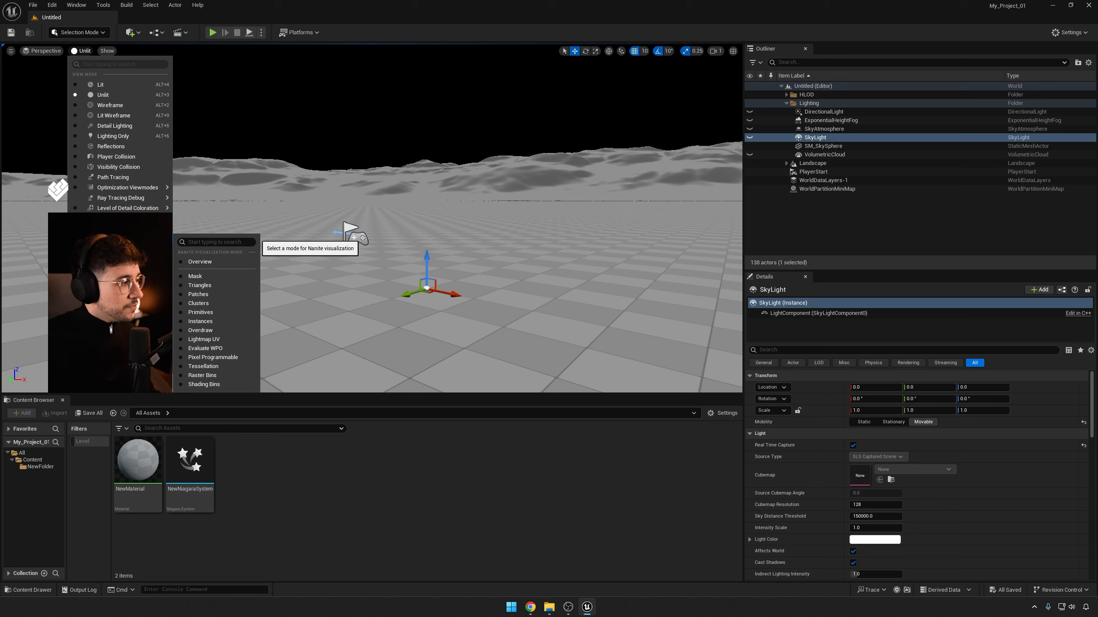
{"action": "mouse_move", "coordinate": [136, 208]}
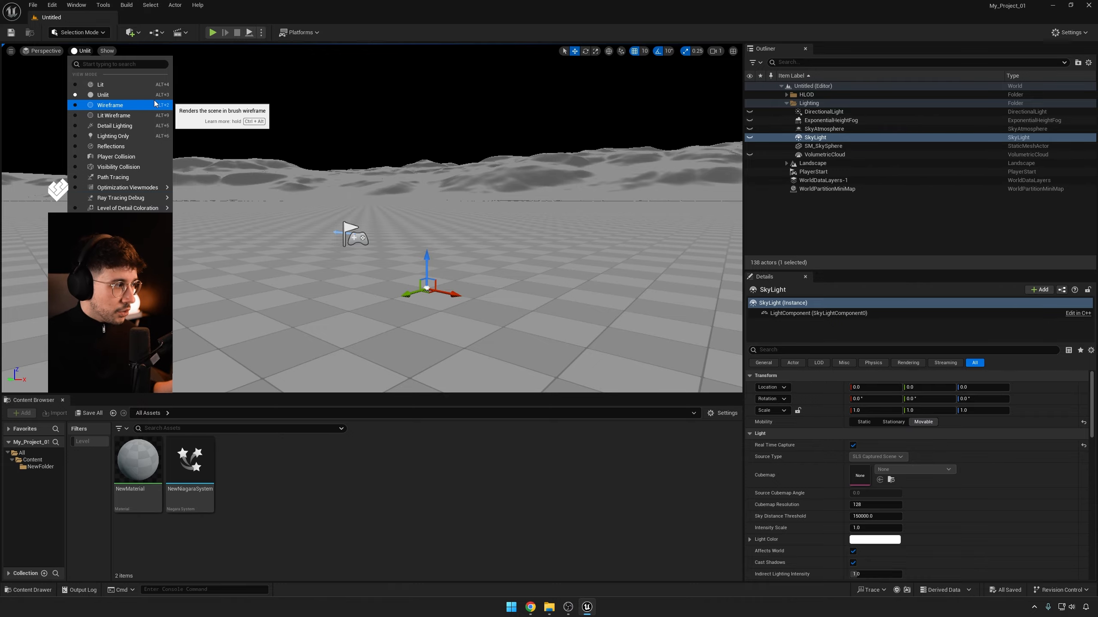
{"action": "left_click", "coordinate": [139, 109]}
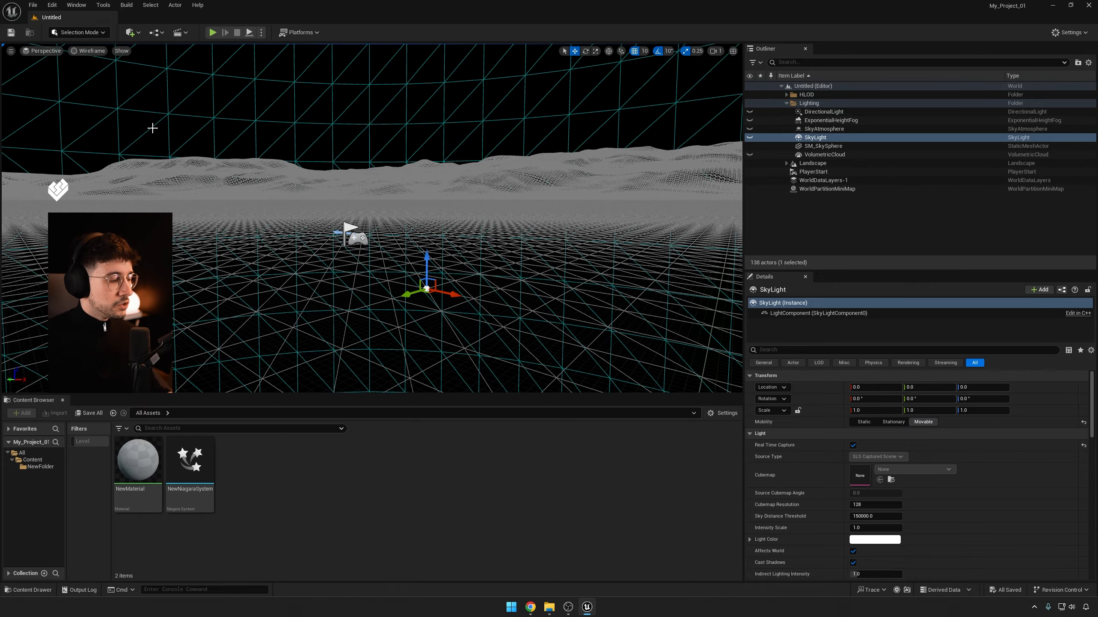
{"action": "mouse_move", "coordinate": [516, 237]}
{"action": "right_mouse_down"}
{"action": "mouse_move", "coordinate": [515, 268]}
{"action": "mouse_move", "coordinate": [515, 208]}
{"action": "mouse_move", "coordinate": [516, 236]}
{"action": "right_mouse_up"}
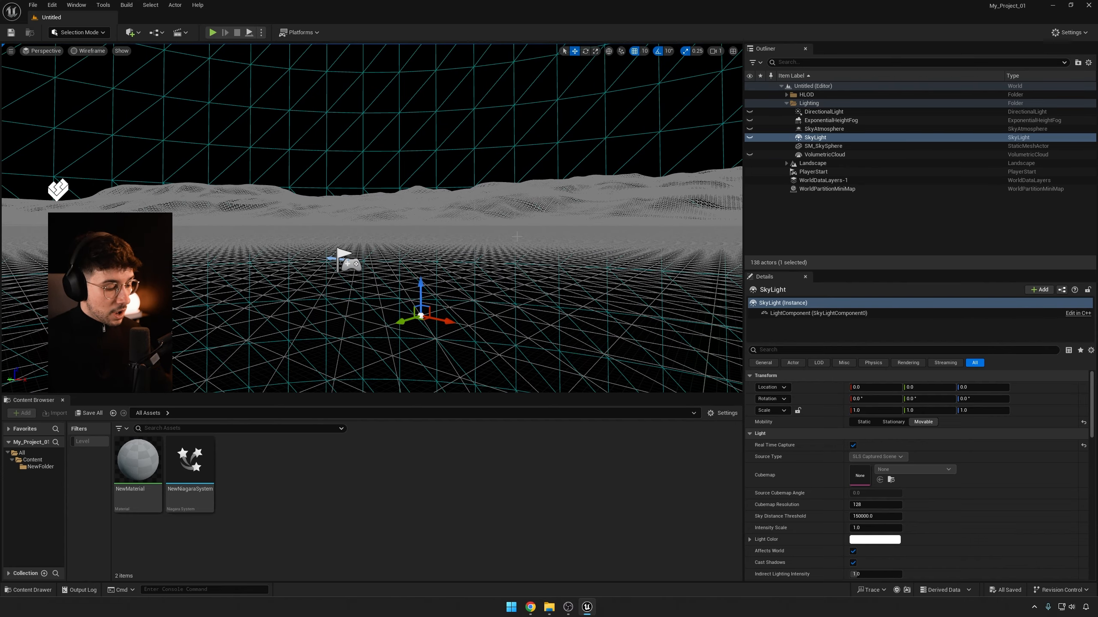
Compare the Lit and Unlit view modes, leaving the viewport in Lit.
{"action": "key", "text": "alt+4"}
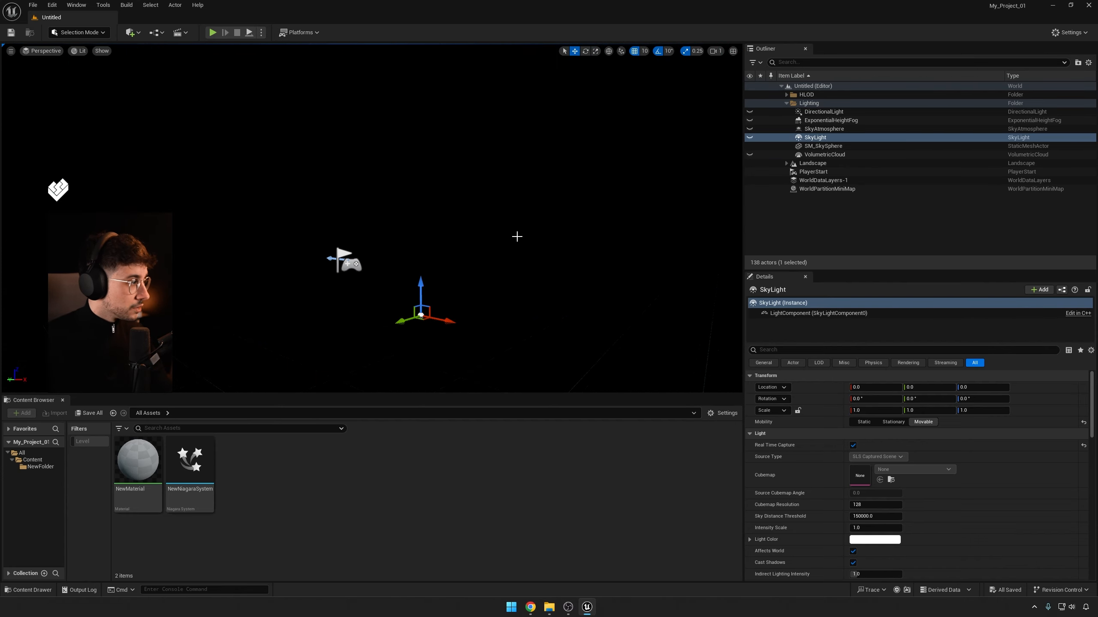
{"action": "key", "text": "alt+3"}
{"action": "key", "text": "alt+4"}
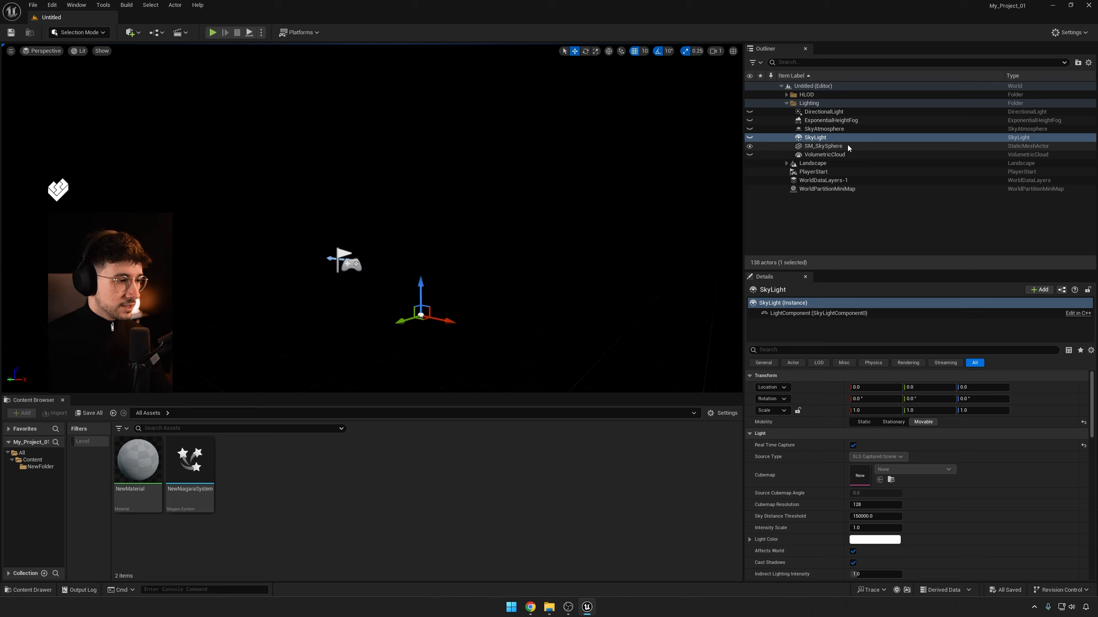
Make SkyLight, VolumetricCloud, SkyAtmosphere, ExponentialHeightFog and DirectionalLight visible again.
{"action": "left_click", "coordinate": [750, 138]}
{"action": "left_click", "coordinate": [750, 154]}
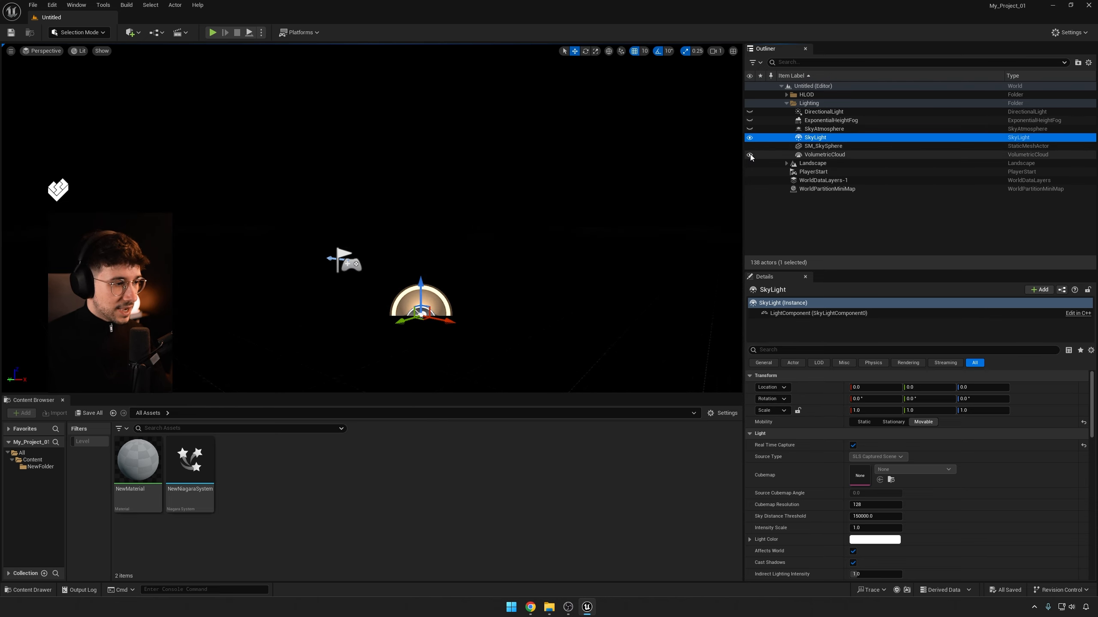
{"action": "left_click", "coordinate": [750, 121]}
{"action": "left_click", "coordinate": [752, 112]}
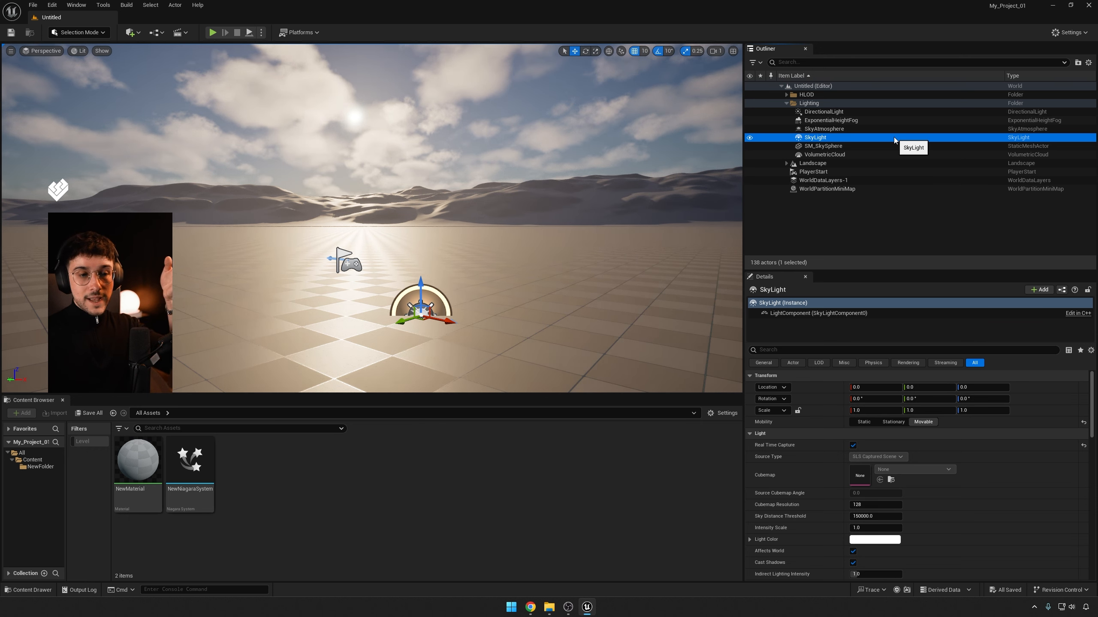
Select PlayerStart and look at the scene in the Top and Bottom orthographic views.
{"action": "left_click", "coordinate": [890, 171]}
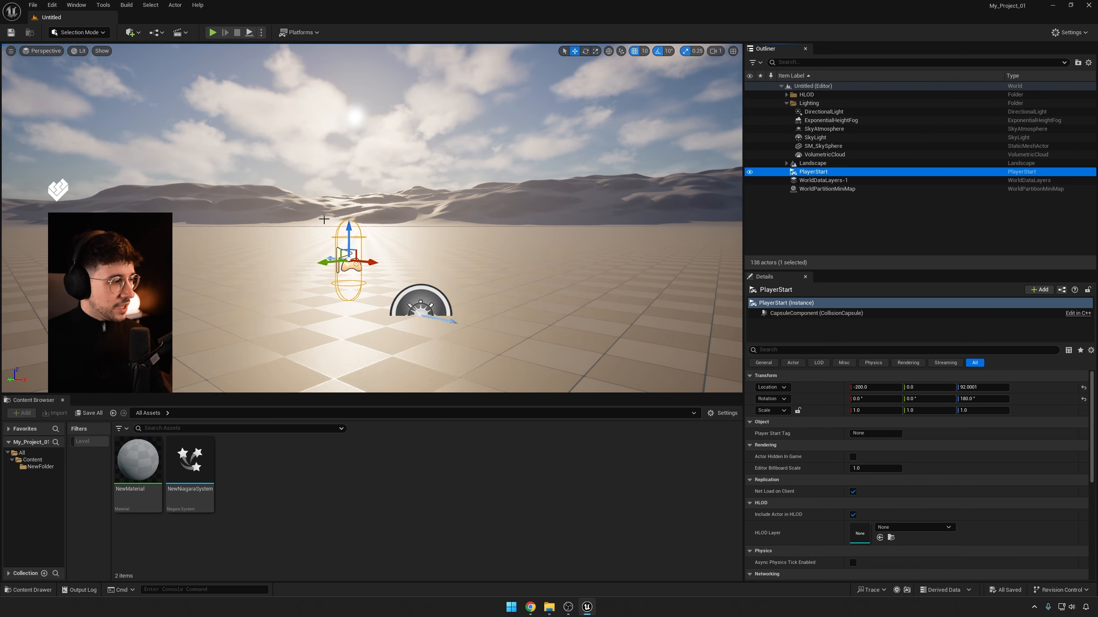
{"action": "left_click", "coordinate": [77, 51]}
{"action": "left_click", "coordinate": [59, 51]}
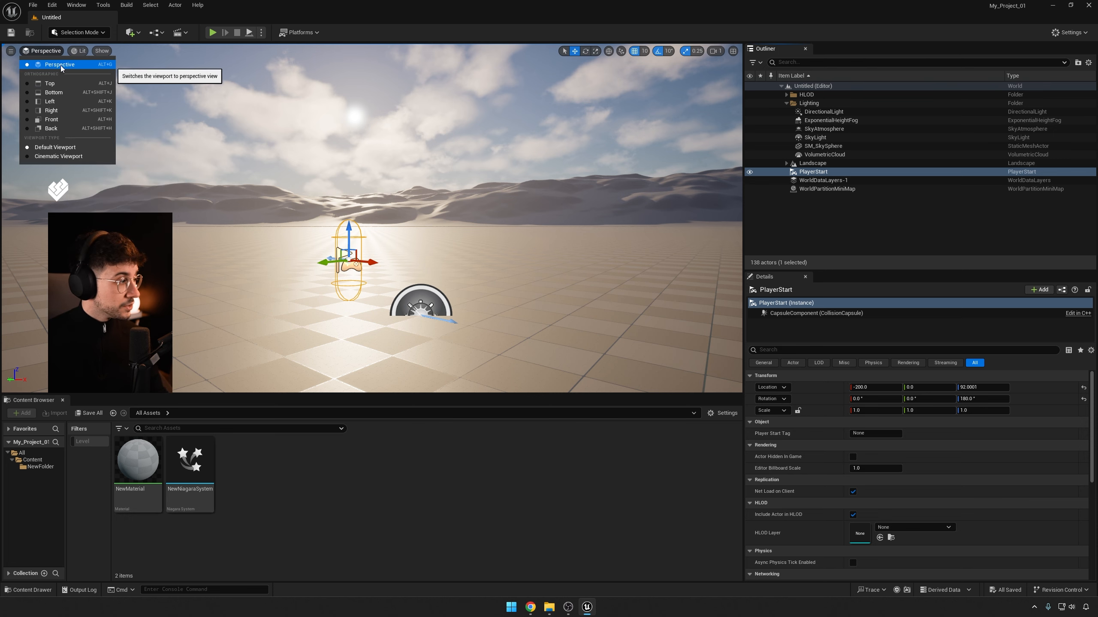
{"action": "left_click", "coordinate": [61, 84]}
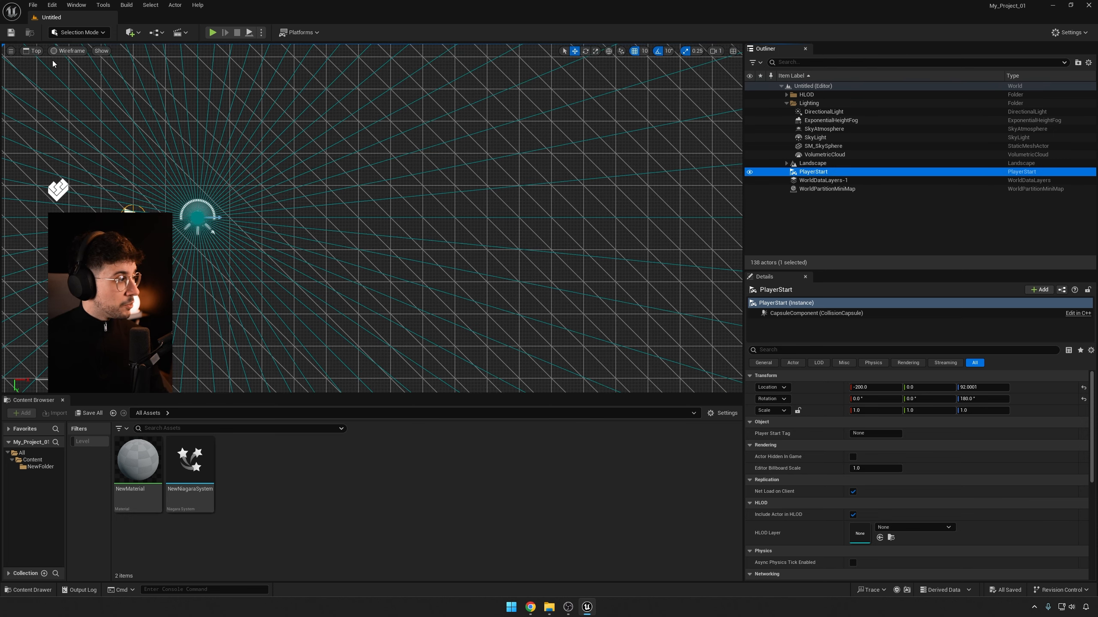
{"action": "left_click", "coordinate": [35, 51]}
{"action": "left_click", "coordinate": [56, 95]}
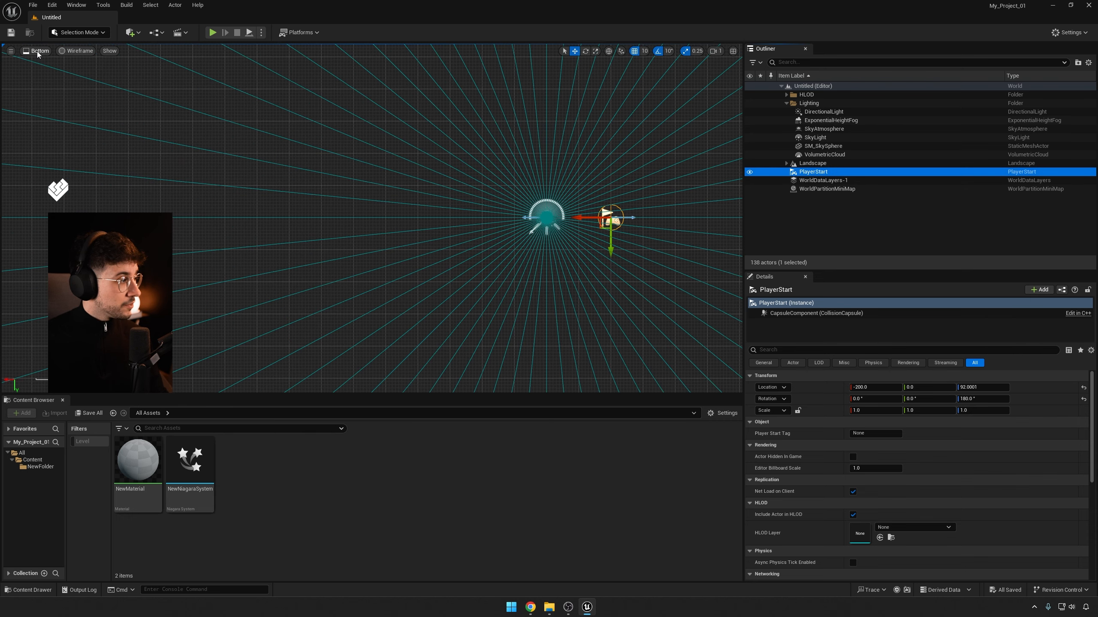
Go through the Left, Right, Front and Back orthographic views and return the viewport to Perspective.
{"action": "left_click", "coordinate": [37, 51]}
{"action": "left_click", "coordinate": [54, 101]}
{"action": "left_click", "coordinate": [35, 51]}
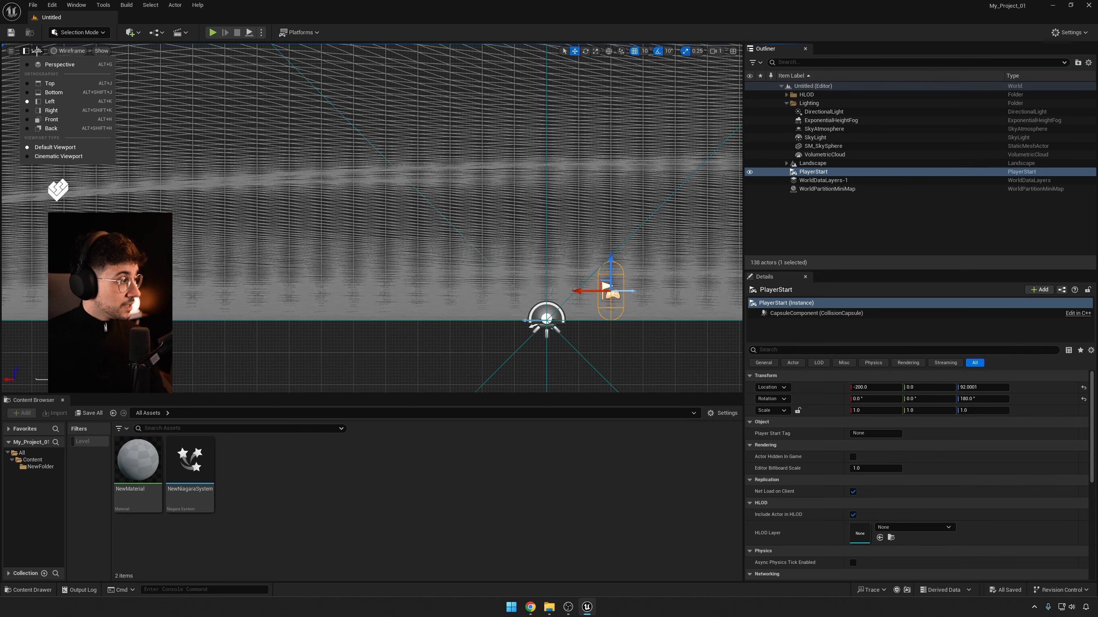
{"action": "left_click", "coordinate": [57, 111]}
{"action": "left_click", "coordinate": [37, 50]}
{"action": "left_click", "coordinate": [51, 119]}
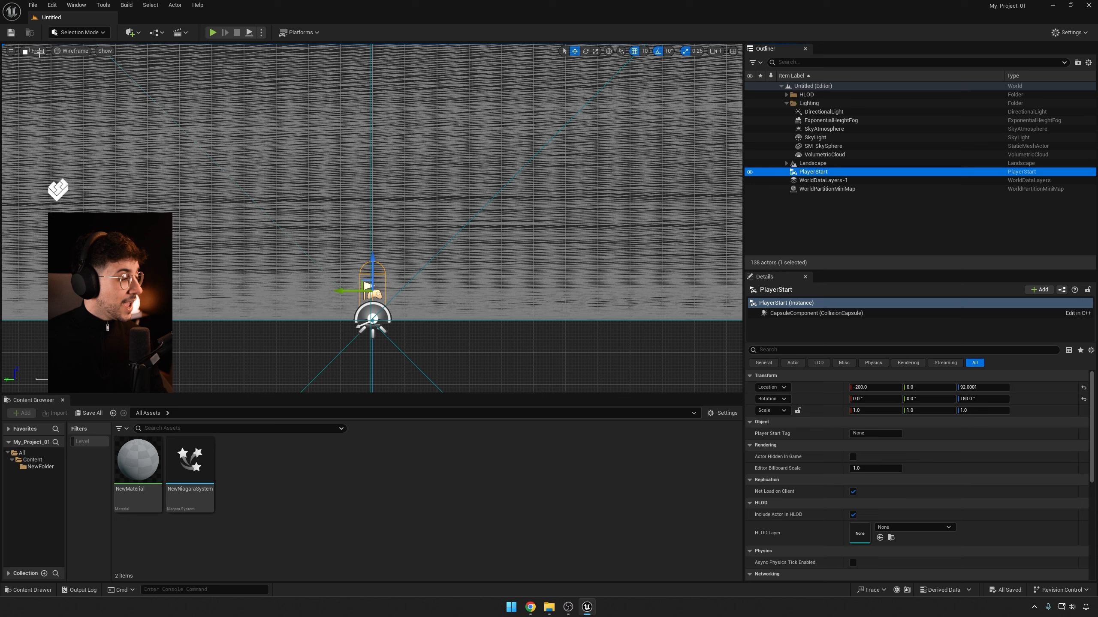
{"action": "left_click", "coordinate": [37, 51]}
{"action": "left_click", "coordinate": [60, 128]}
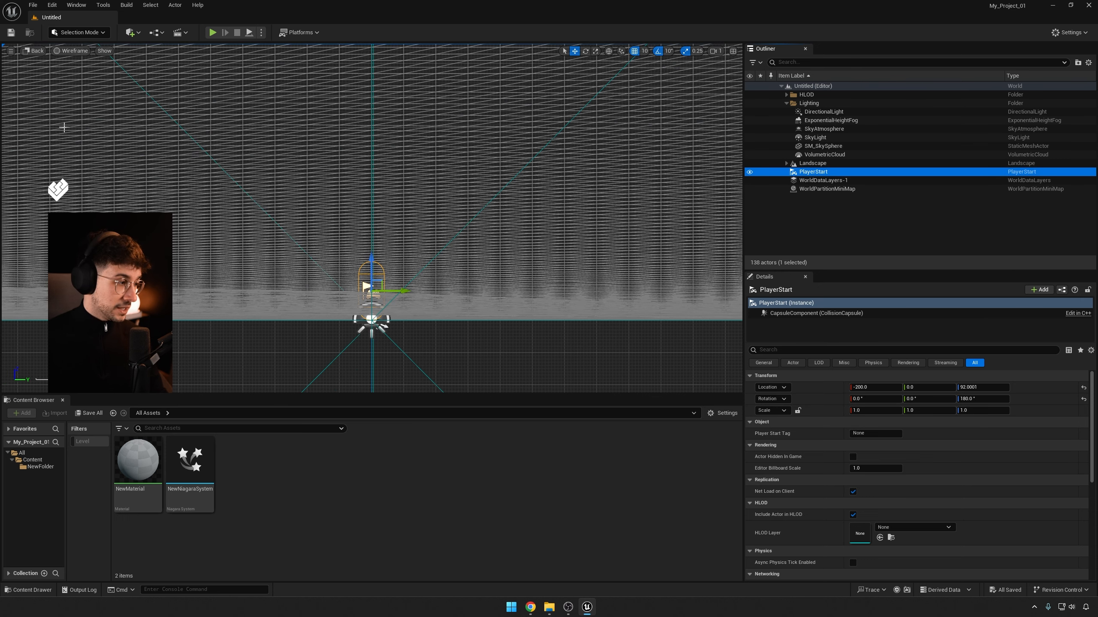
{"action": "left_click", "coordinate": [47, 51]}
{"action": "left_click", "coordinate": [45, 64]}
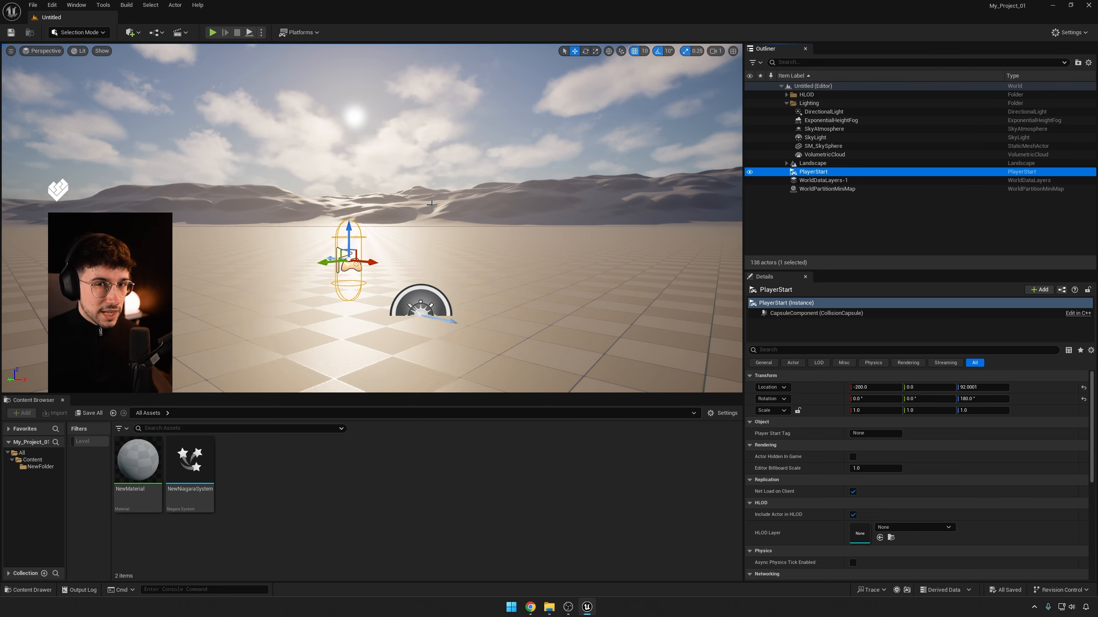
Look over the landscape in the Cinematic Viewport and return to the Default Viewport.
{"action": "left_click", "coordinate": [31, 52]}
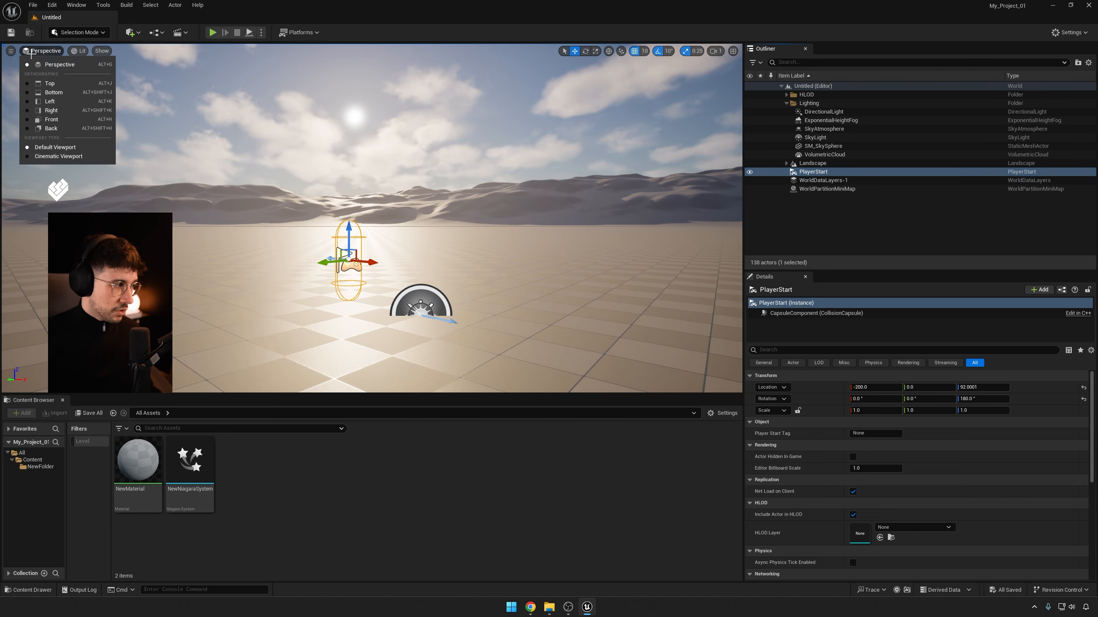
{"action": "left_click", "coordinate": [76, 157]}
{"action": "right_click_drag", "start_coordinate": [82, 162], "coordinate": [54, 163]}
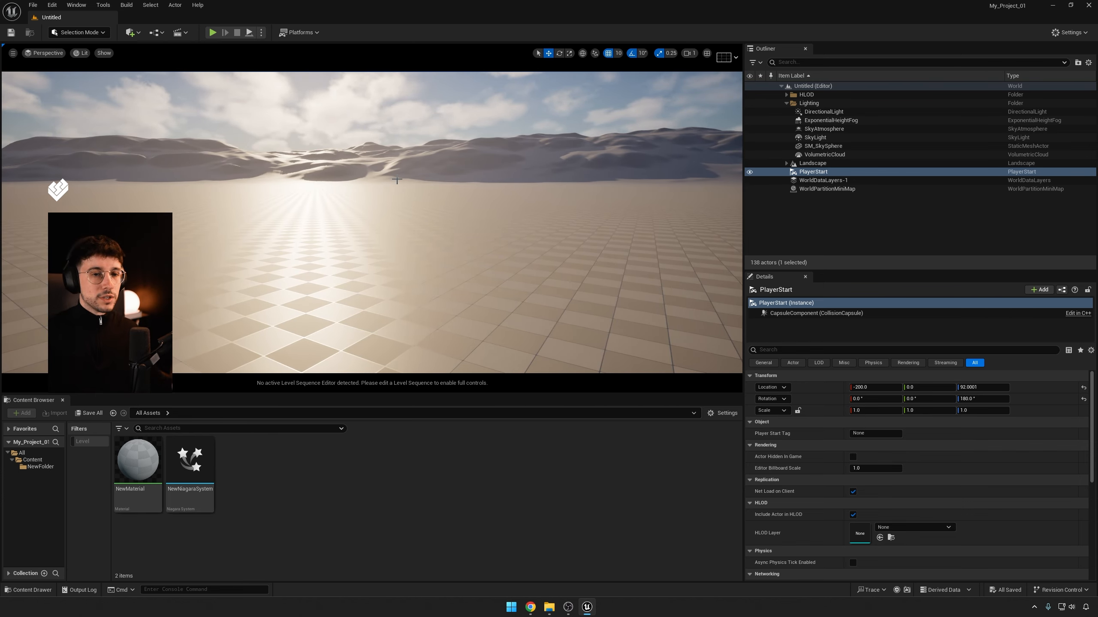
{"action": "mouse_move", "coordinate": [397, 180]}
{"action": "right_mouse_down"}
{"action": "mouse_move", "coordinate": [396, 212]}
{"action": "mouse_move", "coordinate": [389, 172]}
{"action": "mouse_move", "coordinate": [462, 172]}
{"action": "mouse_move", "coordinate": [380, 171]}
{"action": "right_mouse_up"}
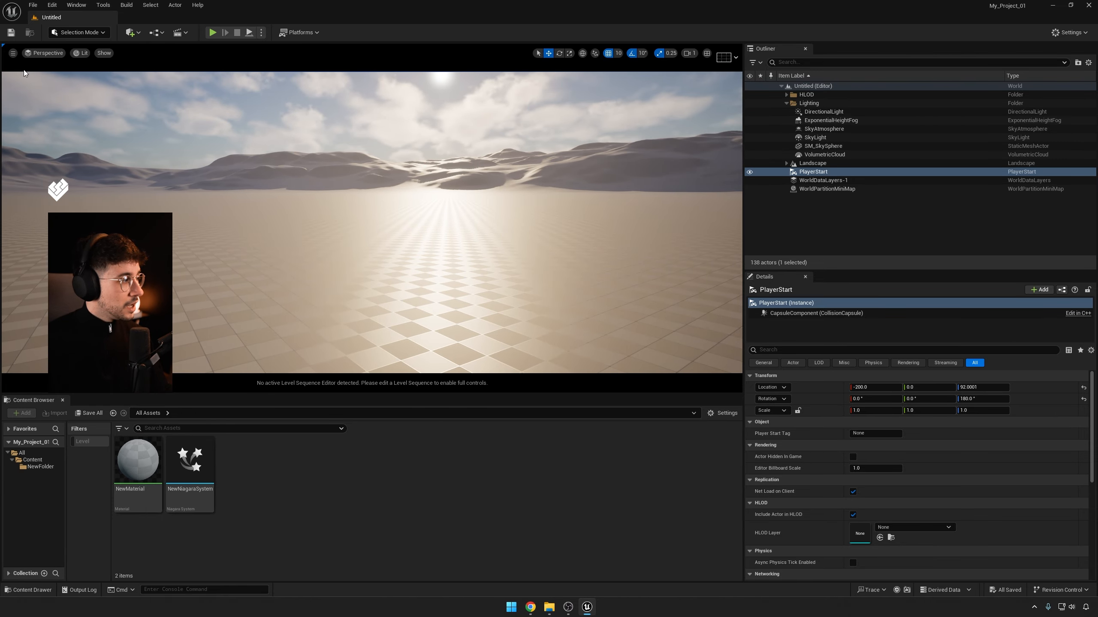
{"action": "left_click", "coordinate": [45, 53]}
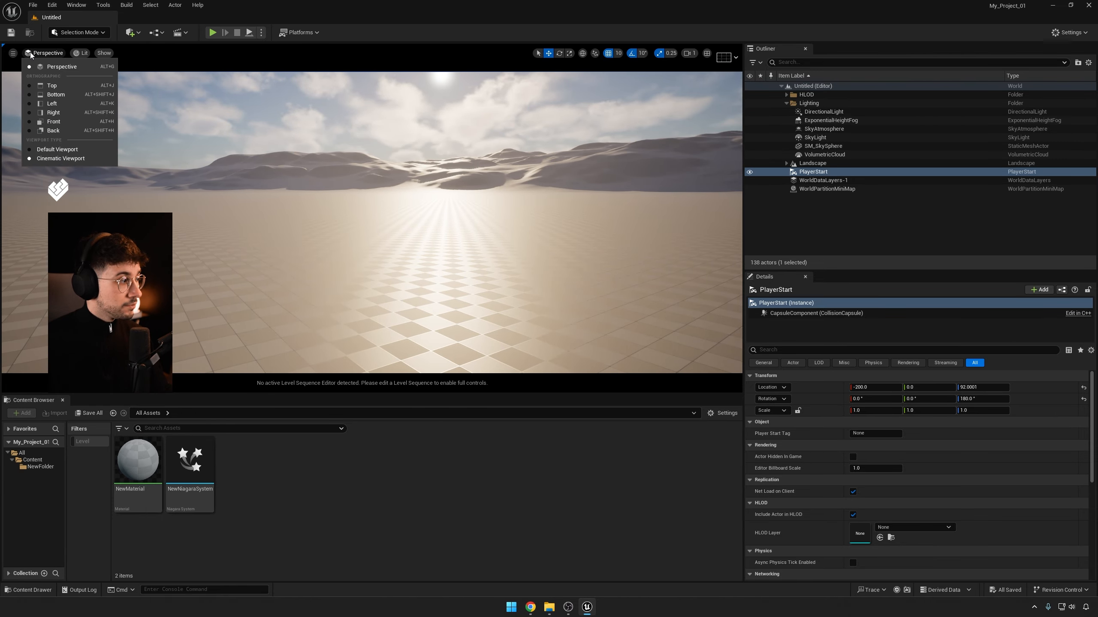
{"action": "left_click", "coordinate": [58, 150]}
{"action": "right_click_drag", "start_coordinate": [416, 183], "coordinate": [510, 173]}
{"action": "key", "text": "w"}
{"action": "key", "text": "a"}
{"action": "key", "text": "d"}
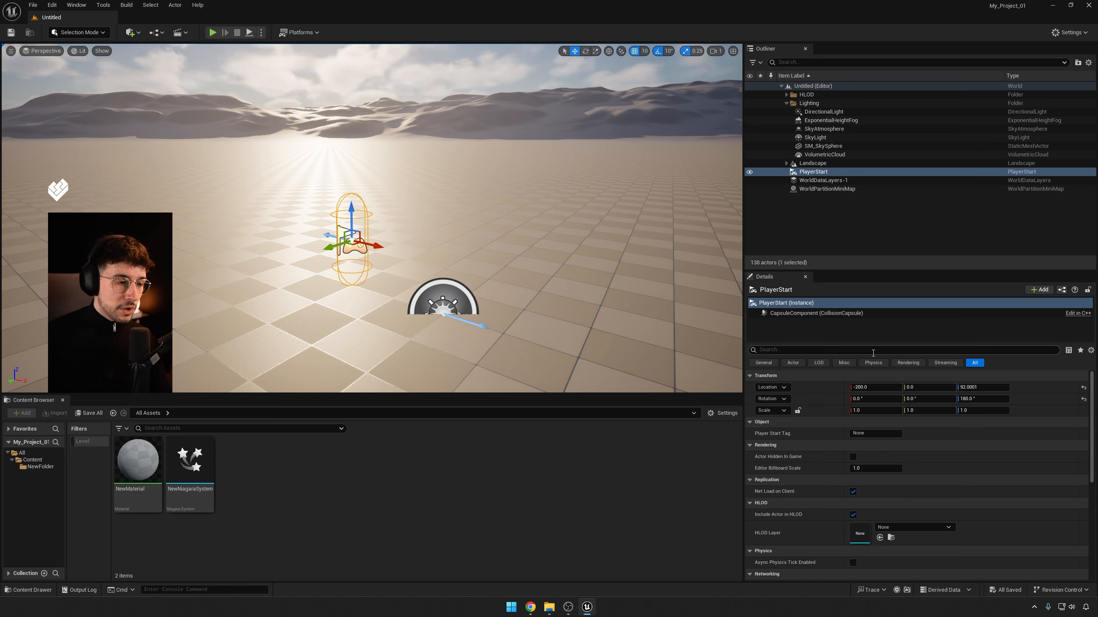
Inspect the details of the Landscape and PlayerStart actors, leaving PlayerStart selected.
{"action": "left_click", "coordinate": [814, 187]}
{"action": "left_click", "coordinate": [813, 173]}
{"action": "left_click", "coordinate": [813, 166]}
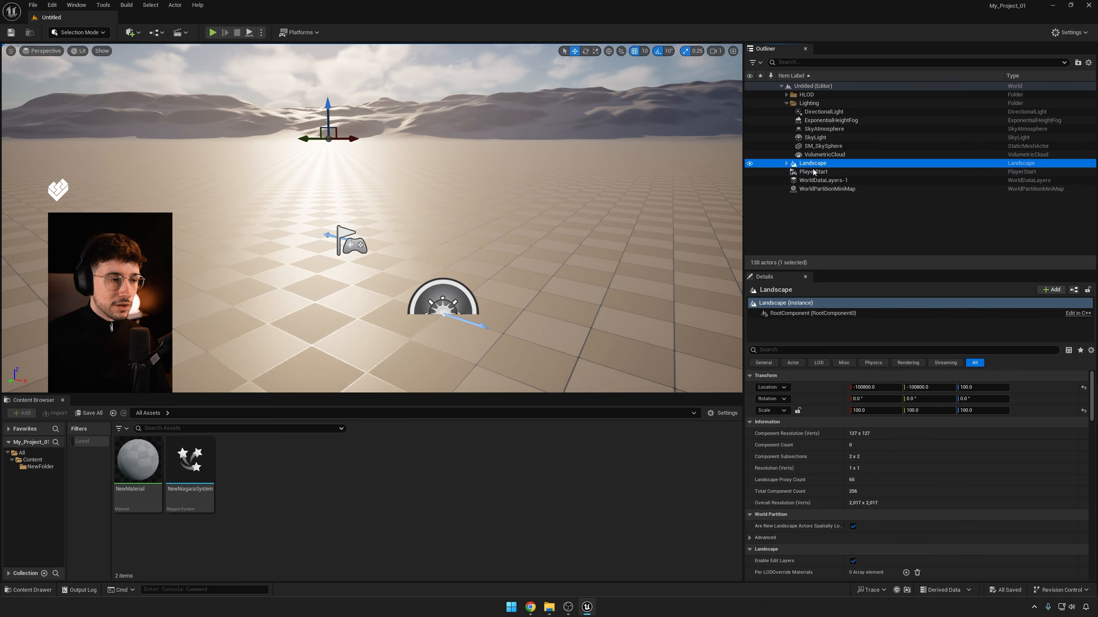
{"action": "left_click", "coordinate": [813, 172]}
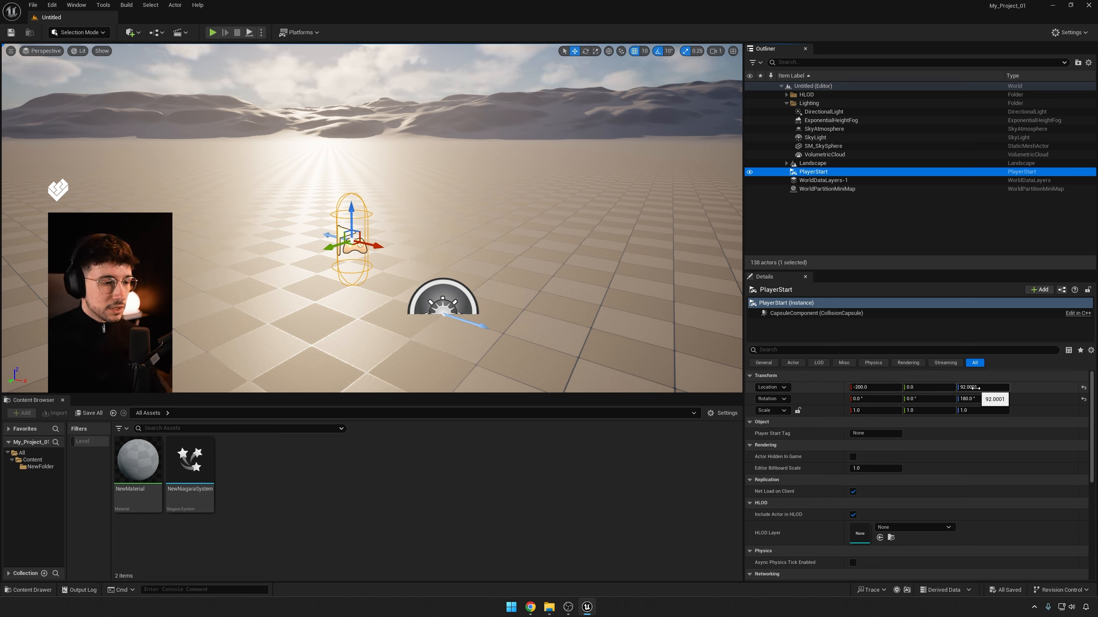
Set PlayerStart's X and Z location to 0 and focus the viewport on it.
{"action": "left_click", "coordinate": [877, 387]}
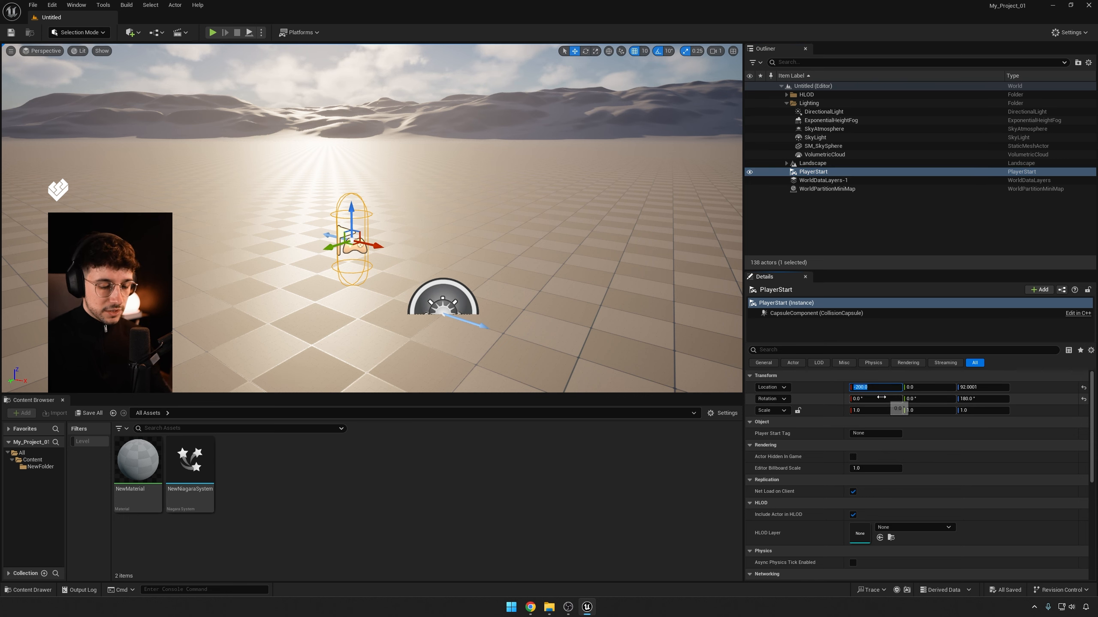
{"action": "type", "text": "0"}
{"action": "key", "text": "Return"}
{"action": "key", "text": "f"}
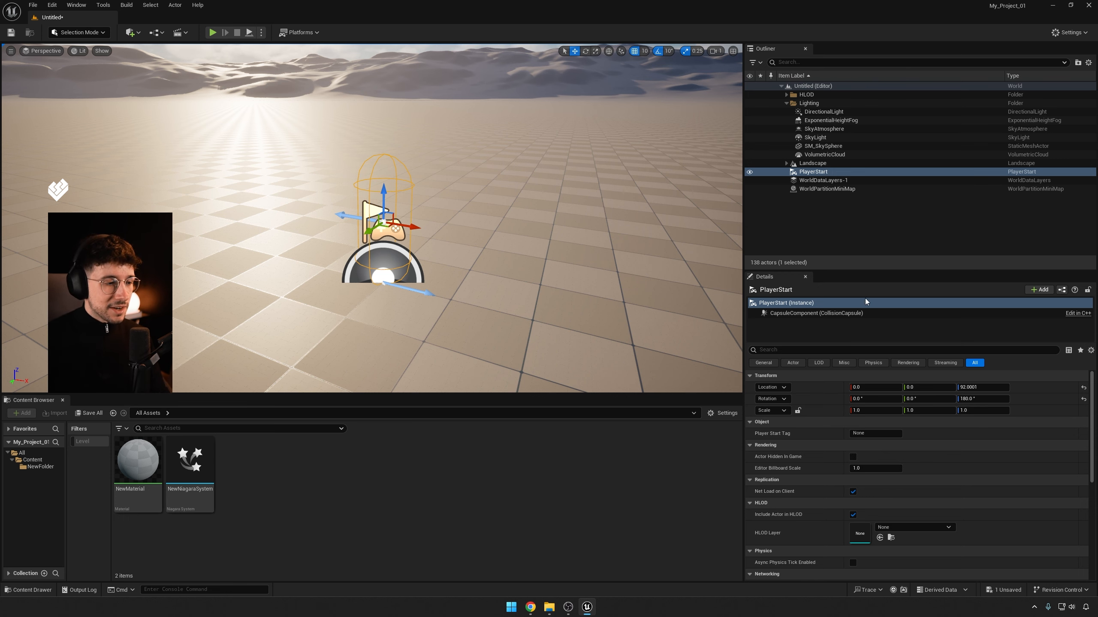
{"action": "left_click", "coordinate": [981, 387]}
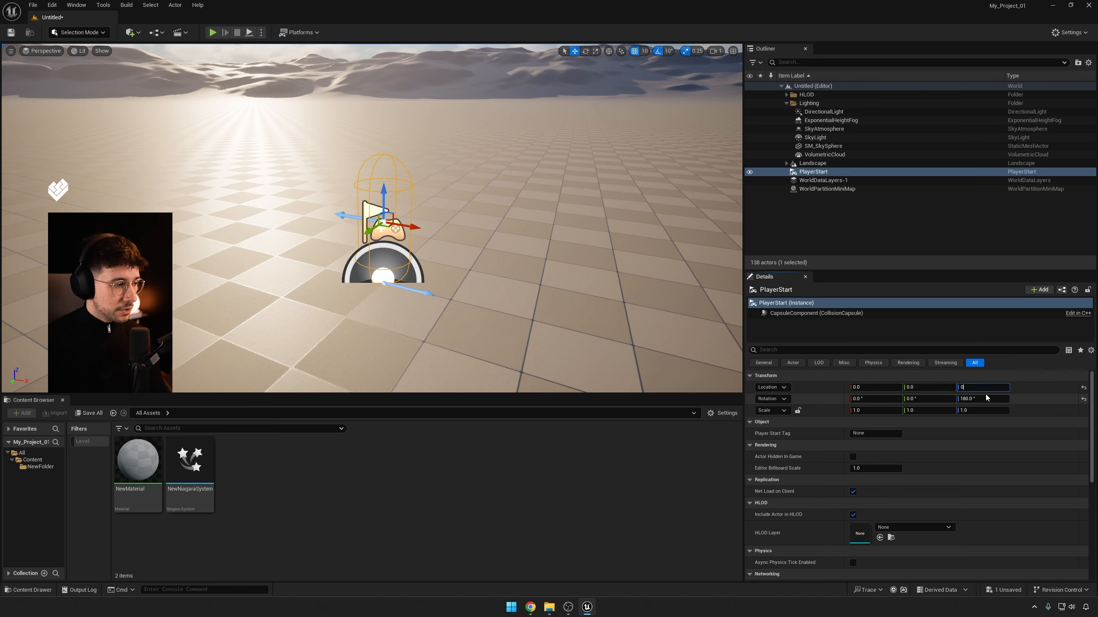
{"action": "type", "text": "0"}
{"action": "key", "text": "Return"}
{"action": "right_click_drag", "start_coordinate": [393, 300], "coordinate": [393, 320]}
{"action": "key", "text": "w"}
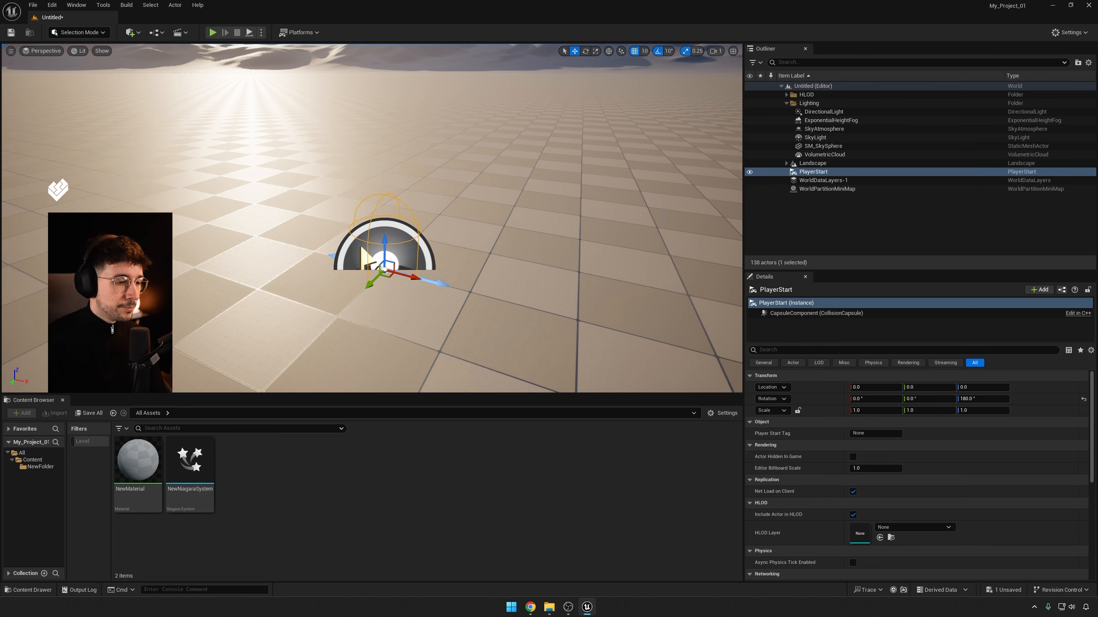
Set PlayerStart's Z location to 92 and its X location to -200.
{"action": "left_click", "coordinate": [973, 391]}
{"action": "type", "text": "92"}
{"action": "key", "text": "Return"}
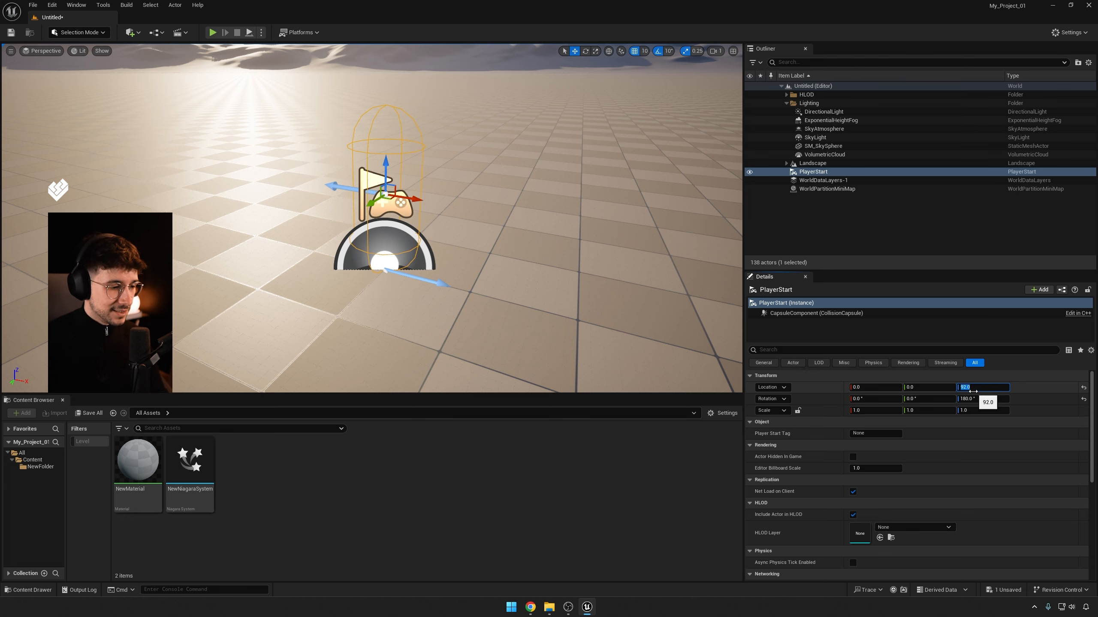
{"action": "left_click", "coordinate": [885, 388]}
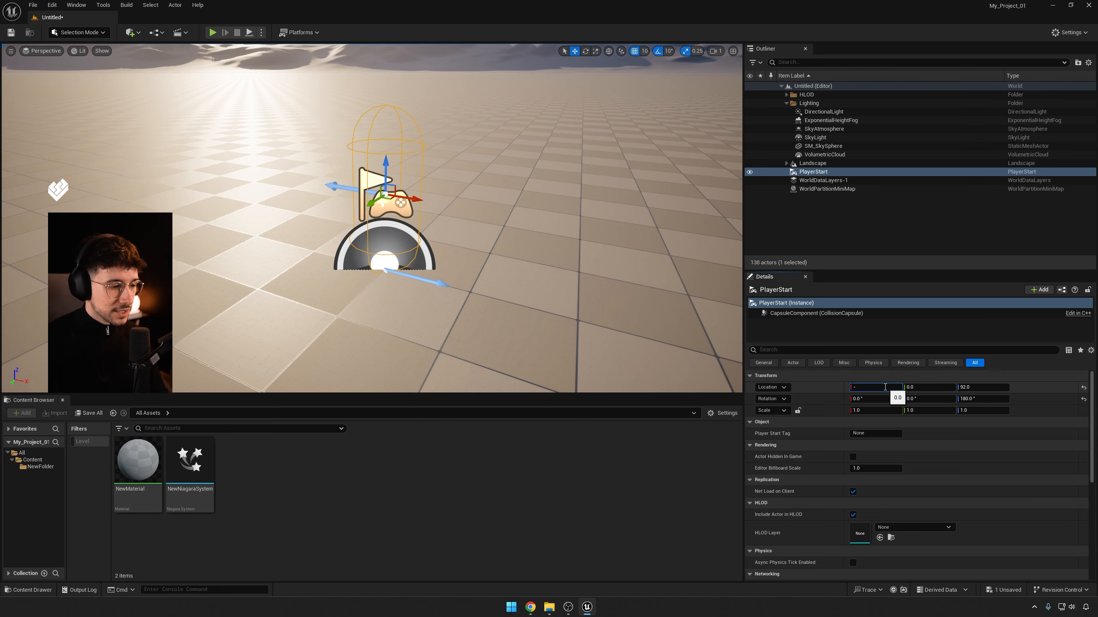
{"action": "key", "text": "Return"}
{"action": "right_click_drag", "start_coordinate": [495, 272], "coordinate": [497, 247]}
{"action": "right_click_drag", "start_coordinate": [418, 139], "coordinate": [418, 142]}
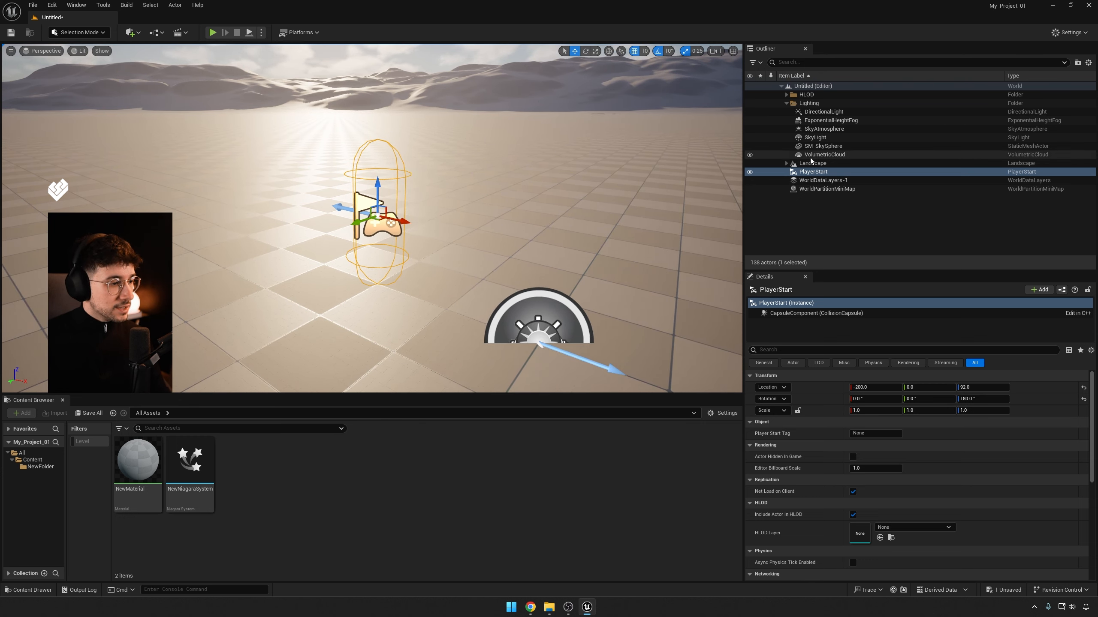
Reselect PlayerStart and look at its rotate and scale gizmos, ending on the move gizmo.
{"action": "left_click", "coordinate": [811, 189]}
{"action": "left_click", "coordinate": [804, 173]}
{"action": "right_click_drag", "start_coordinate": [402, 179], "coordinate": [403, 181]}
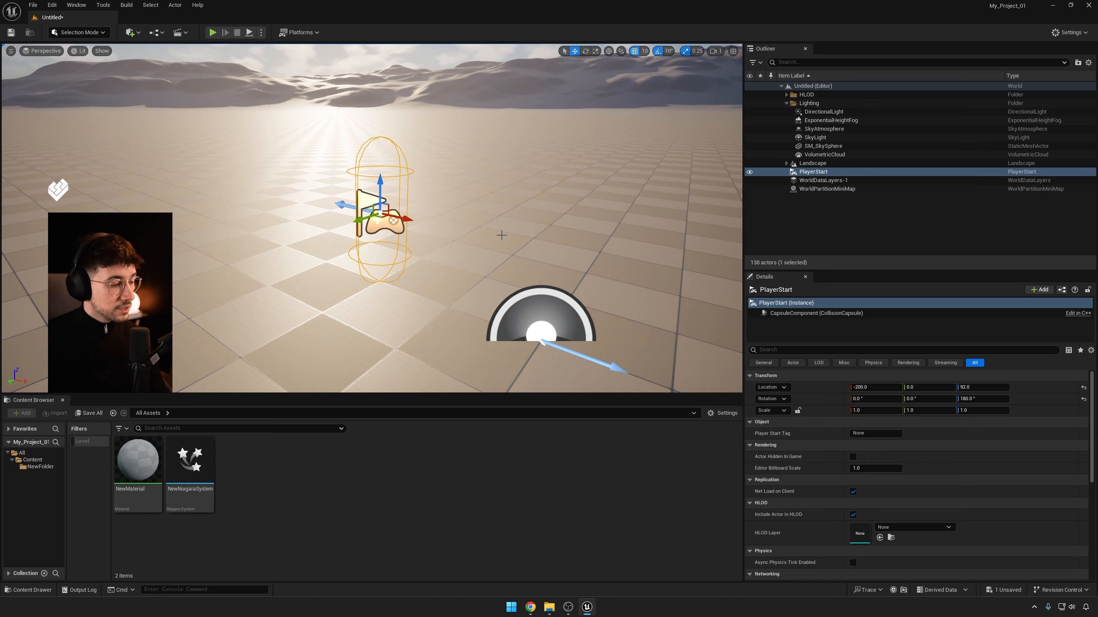
{"action": "key", "text": "e"}
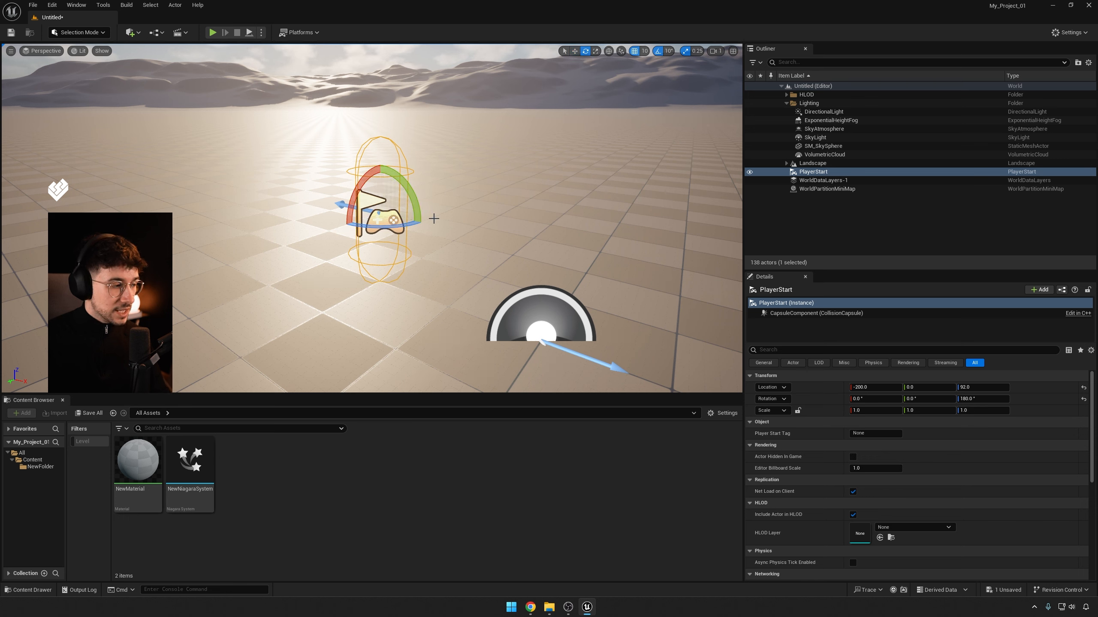
{"action": "key", "text": "r"}
{"action": "key", "text": "w"}
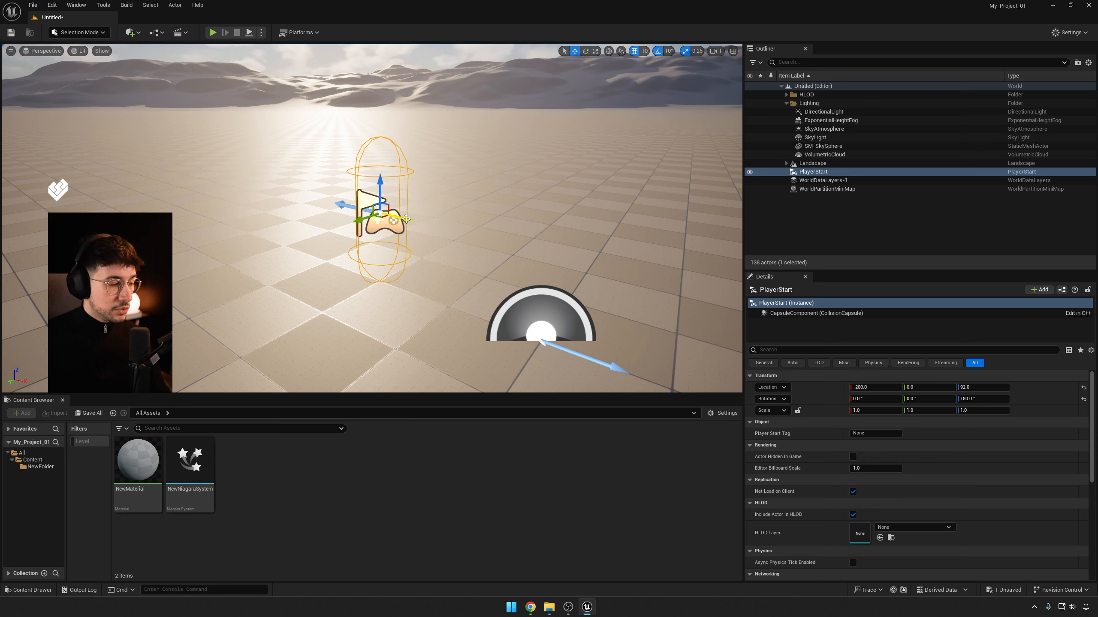
Move PlayerStart along X to -220 and rotate it to 40° about Y.
{"action": "left_click_drag", "start_coordinate": [406, 220], "coordinate": [406, 264]}
{"action": "key", "text": "e"}
Scale PlayerStart uniformly to 2.75 and move it across the ground to X -160, Y 50.
{"action": "key", "text": "r"}
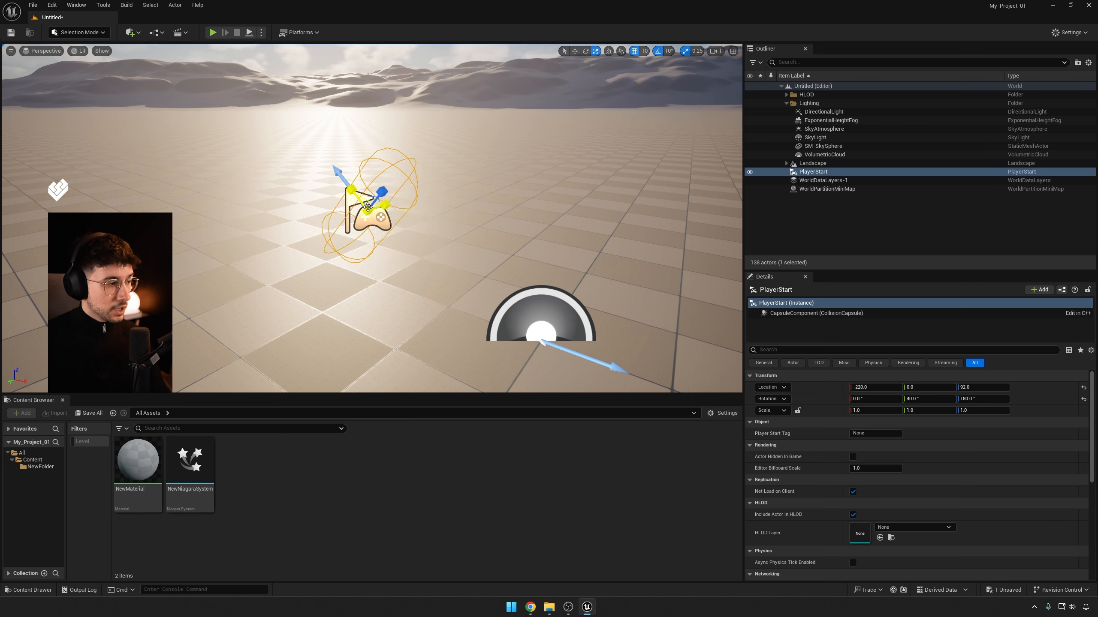
{"action": "mouse_move", "coordinate": [368, 214]}
{"action": "left_mouse_down"}
{"action": "mouse_move", "coordinate": [389, 197]}
{"action": "mouse_move", "coordinate": [370, 208]}
{"action": "left_mouse_up"}
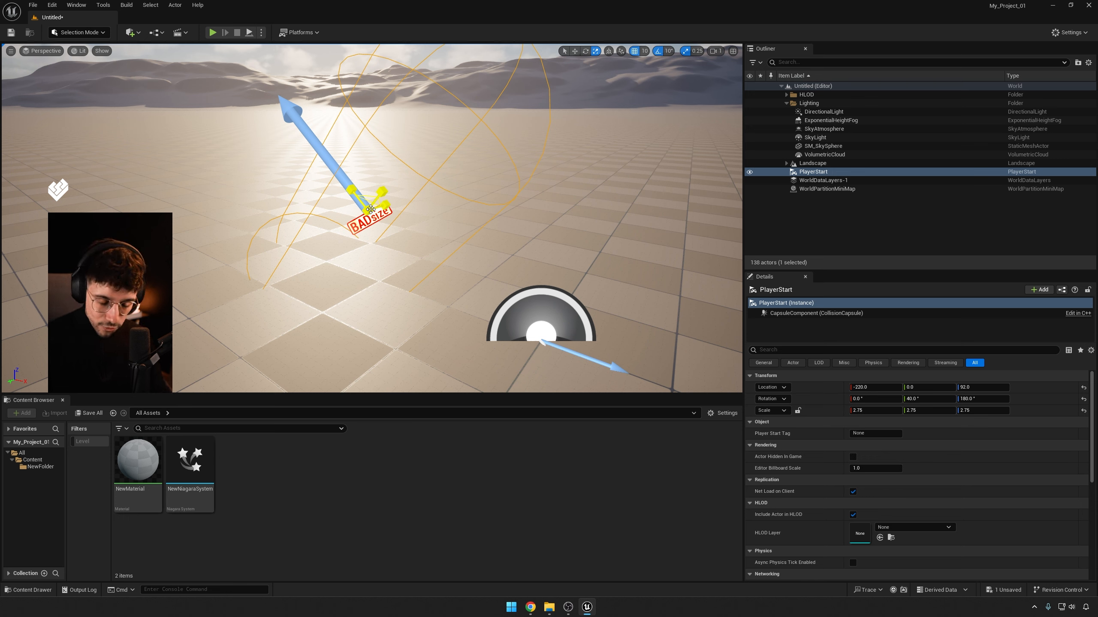
{"action": "key", "text": "w"}
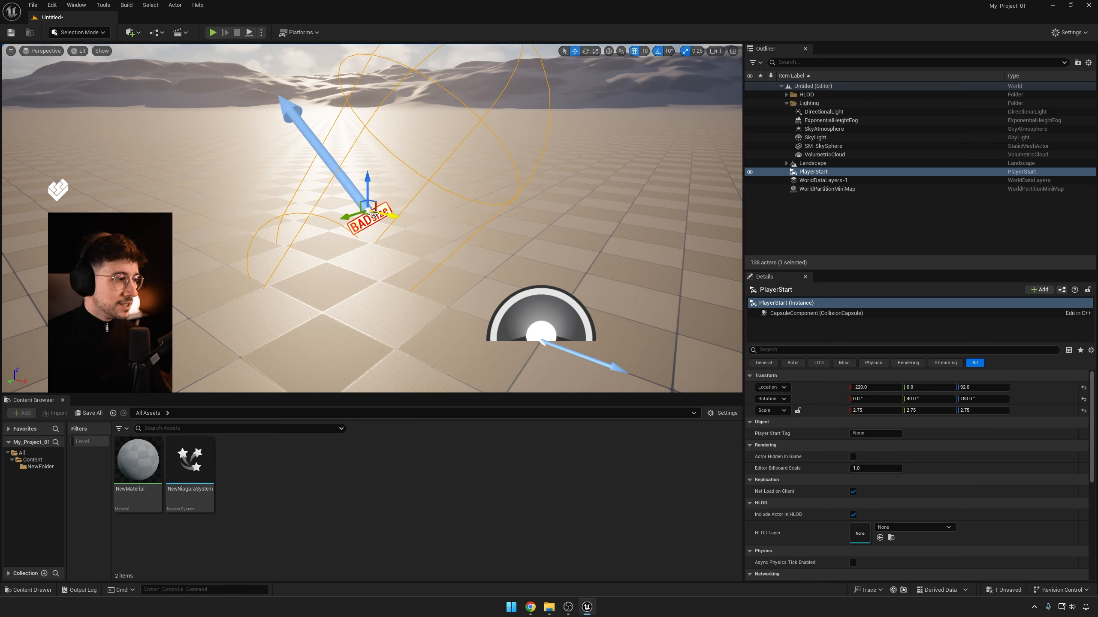
{"action": "left_click_drag", "start_coordinate": [372, 212], "coordinate": [393, 234]}
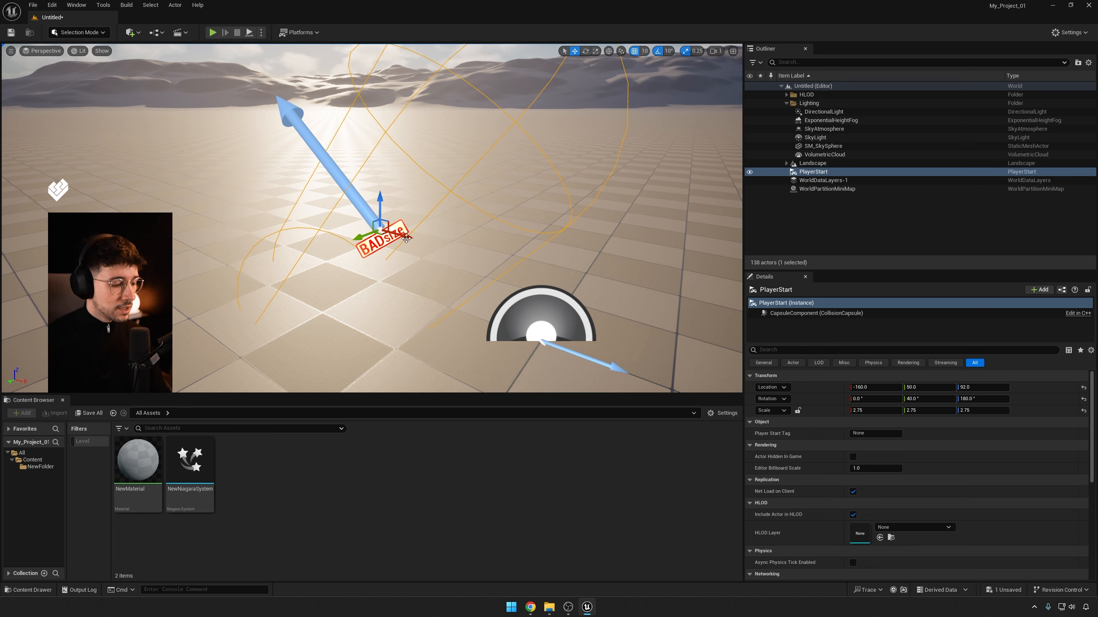
Undo the recent moves, rotation and uniform scaling of PlayerStart.
{"action": "key", "text": "ctrl+z"}
{"action": "key", "text": "ctrl+z"}
{"action": "key", "text": "ctrl+z"}
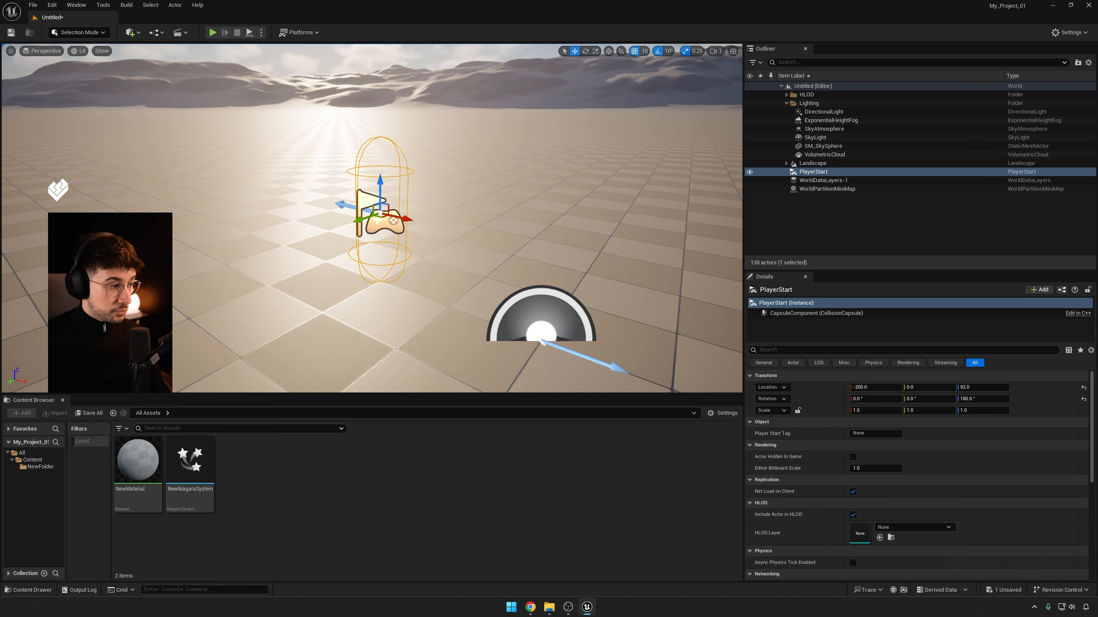
Compare PlayerStart's move, rotate and scale gizmos again, leaving the scale gizmo active.
{"action": "right_click_drag", "start_coordinate": [435, 215], "coordinate": [424, 209]}
{"action": "key", "text": "e"}
{"action": "key", "text": "r"}
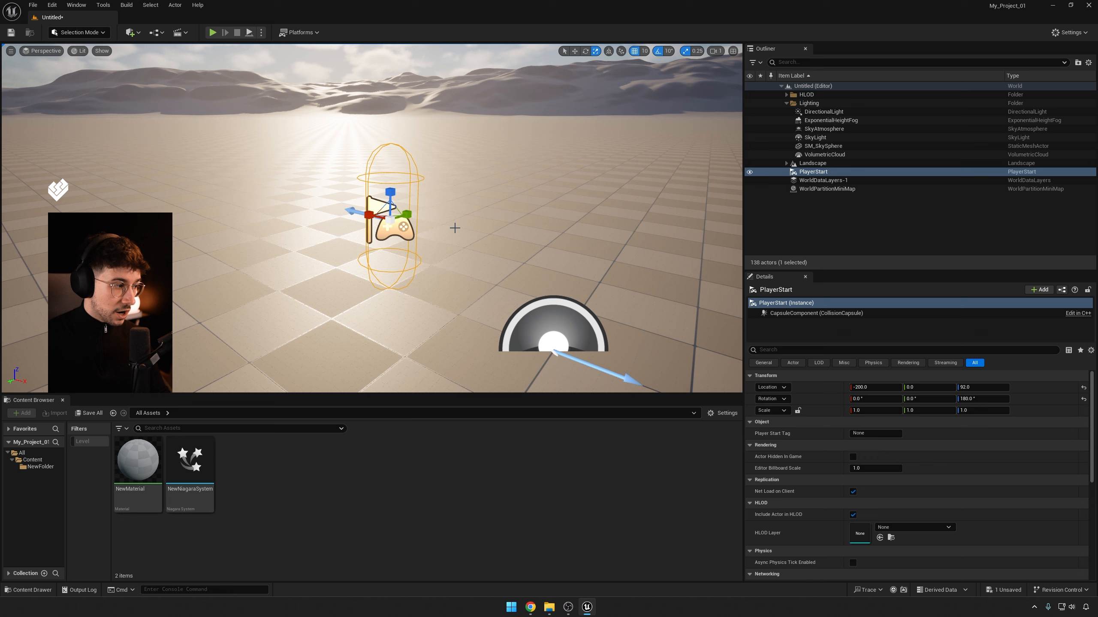
{"action": "key", "text": "e"}
{"action": "key", "text": "w"}
{"action": "key", "text": "e"}
{"action": "key", "text": "r"}
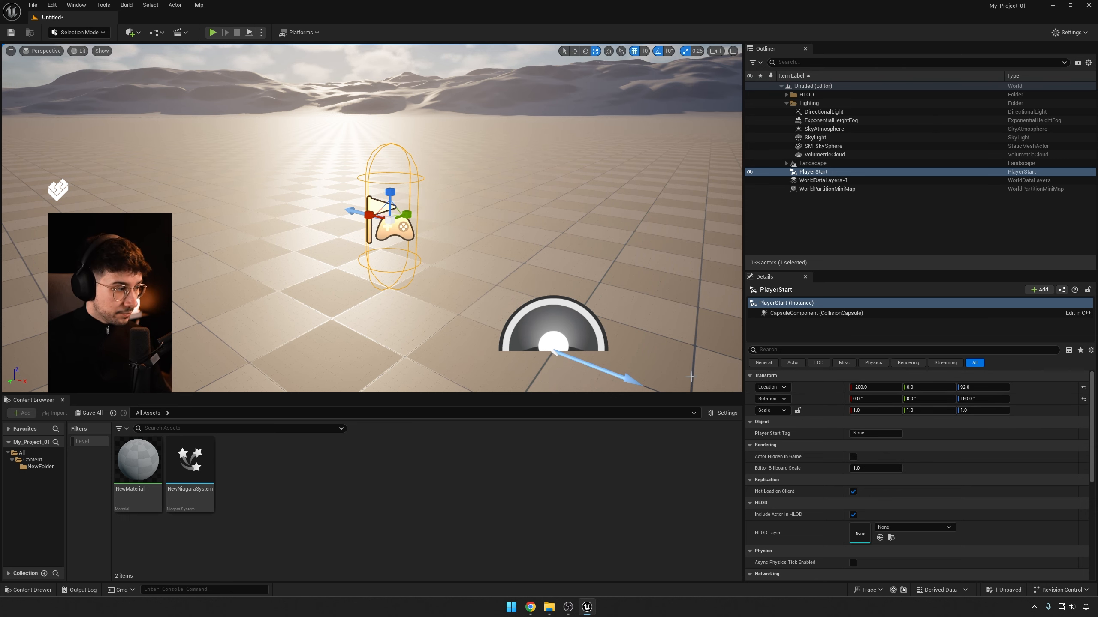
Stretch PlayerStart along its Y axis to a scale of 14 and undo the scaling.
{"action": "right_click_drag", "start_coordinate": [384, 246], "coordinate": [397, 251]}
{"action": "right_click_drag", "start_coordinate": [434, 209], "coordinate": [414, 212]}
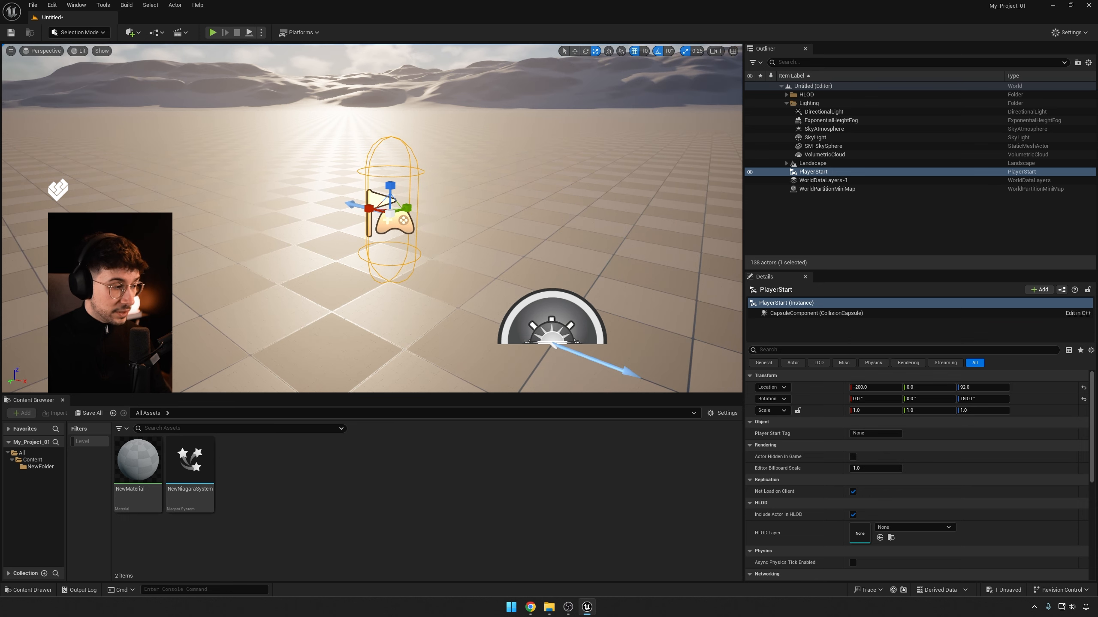
{"action": "left_click_drag", "start_coordinate": [411, 211], "coordinate": [350, 215]}
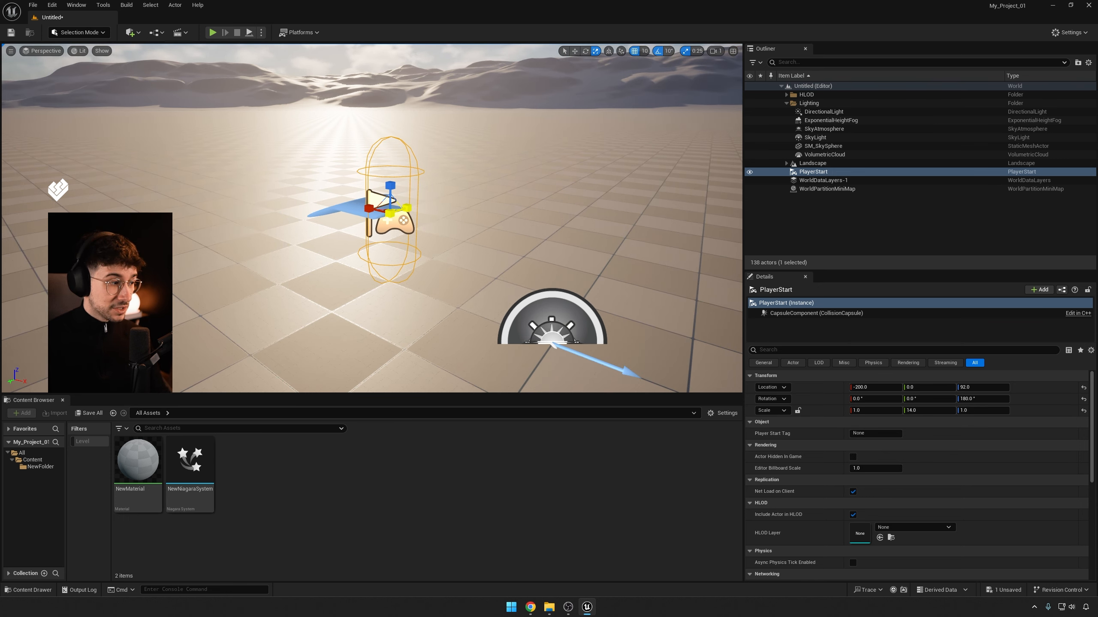
{"action": "right_click_drag", "start_coordinate": [369, 230], "coordinate": [386, 227]}
{"action": "mouse_move", "coordinate": [396, 194]}
{"action": "right_mouse_down"}
{"action": "mouse_move", "coordinate": [391, 281]}
{"action": "mouse_move", "coordinate": [363, 320]}
{"action": "mouse_move", "coordinate": [320, 324]}
{"action": "mouse_move", "coordinate": [398, 215]}
{"action": "right_mouse_up"}
{"action": "key", "text": "ctrl+z"}
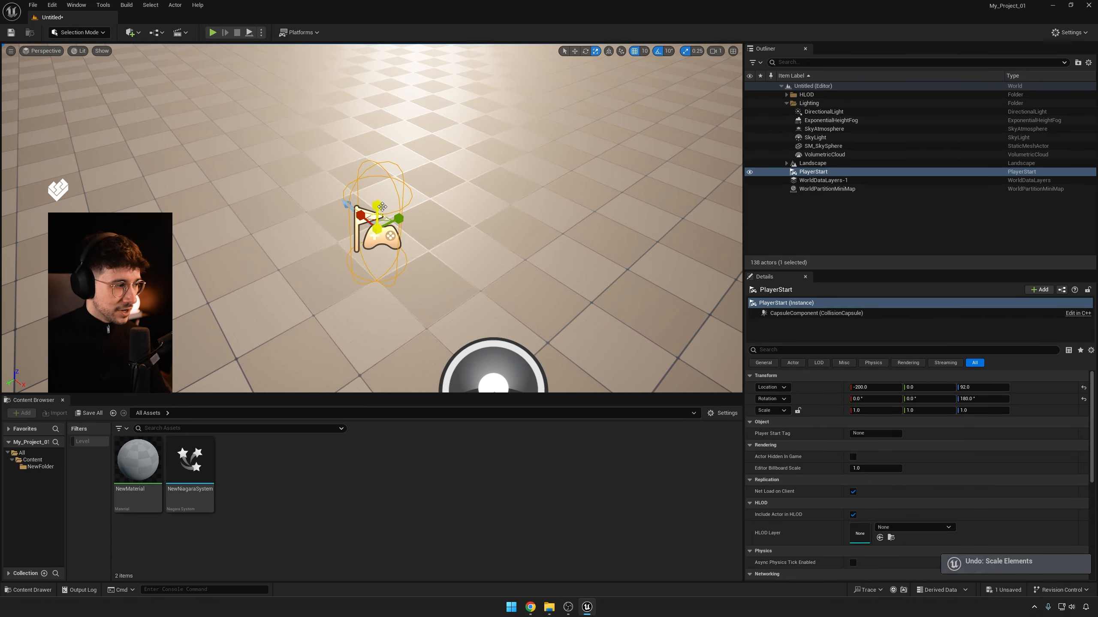
Stretch PlayerStart along its Z axis and undo the scaling.
{"action": "left_click_drag", "start_coordinate": [378, 206], "coordinate": [377, 147]}
{"action": "right_click_drag", "start_coordinate": [377, 204], "coordinate": [373, 121]}
{"action": "right_click_drag", "start_coordinate": [432, 182], "coordinate": [441, 231]}
{"action": "key", "text": "ctrl+z"}
Try rotating PlayerStart around different axes with the rotate gizmo.
{"action": "key", "text": "e"}
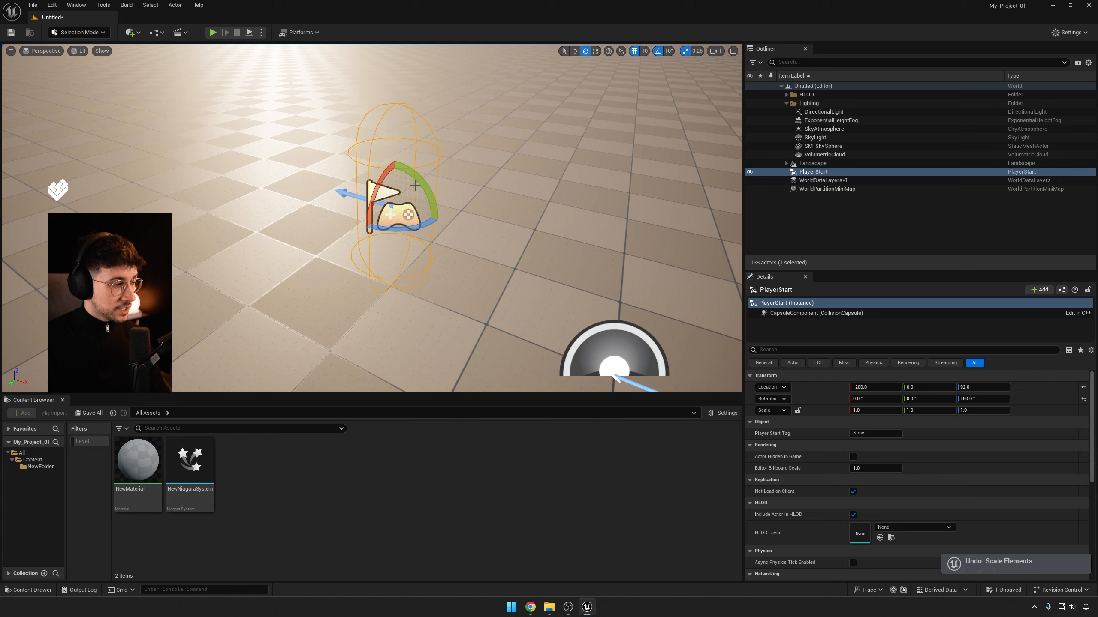
{"action": "left_click_drag", "start_coordinate": [440, 221], "coordinate": [440, 221]}
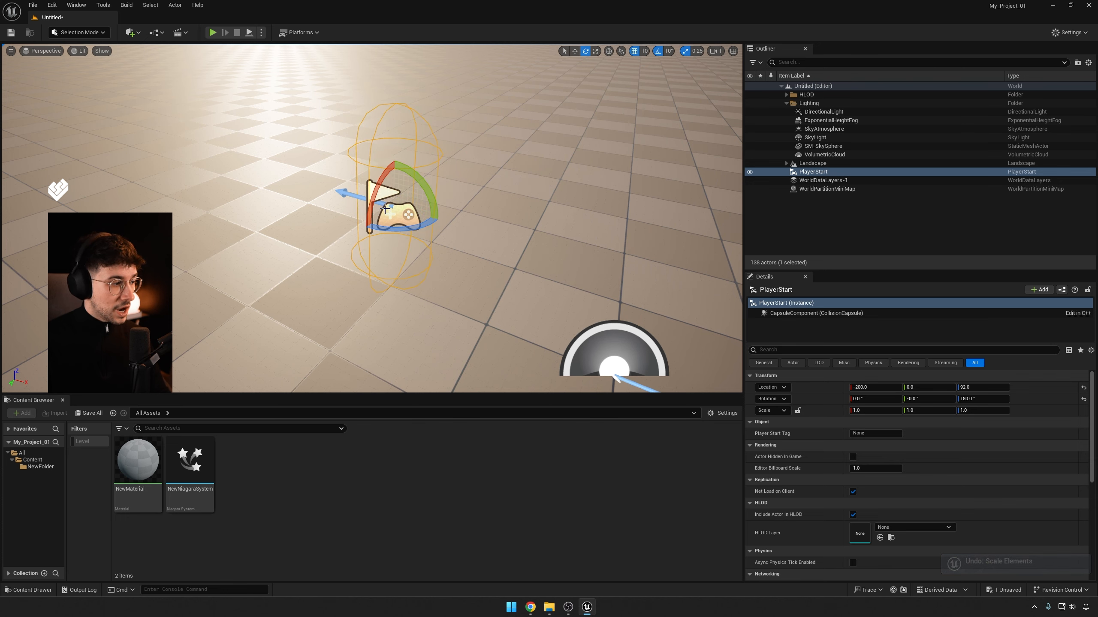
{"action": "right_click_drag", "start_coordinate": [389, 212], "coordinate": [393, 210]}
{"action": "left_click_drag", "start_coordinate": [388, 243], "coordinate": [368, 245]}
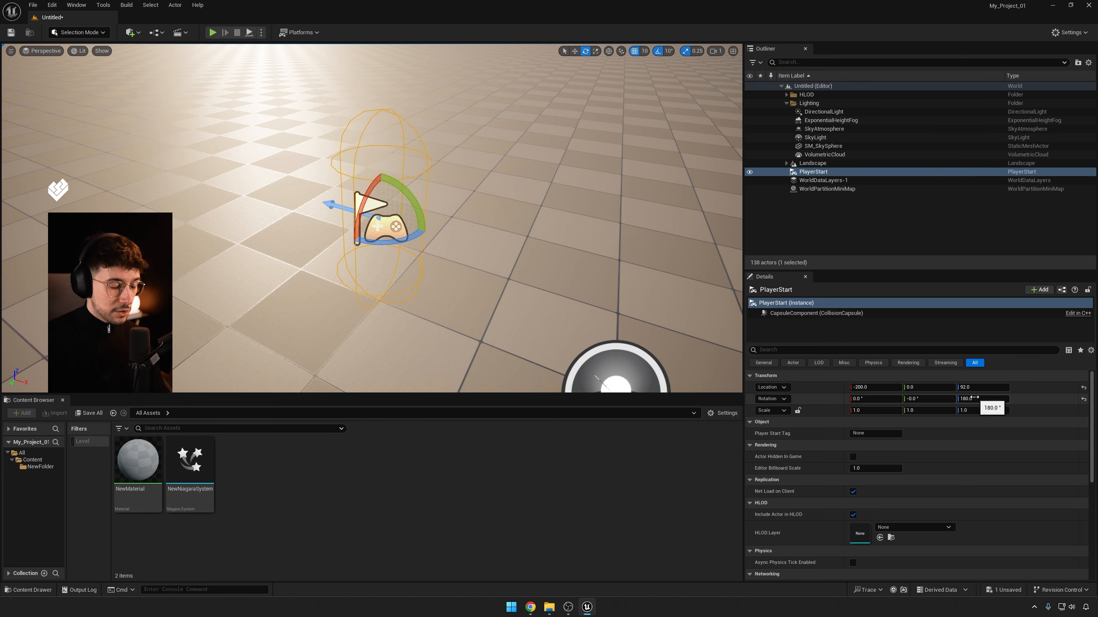
Set PlayerStart's Z rotation to 110° in its transform values.
{"action": "mouse_move", "coordinate": [983, 400]}
{"action": "left_mouse_down"}
{"action": "mouse_move", "coordinate": [953, 399]}
{"action": "mouse_move", "coordinate": [963, 400]}
{"action": "left_mouse_up"}
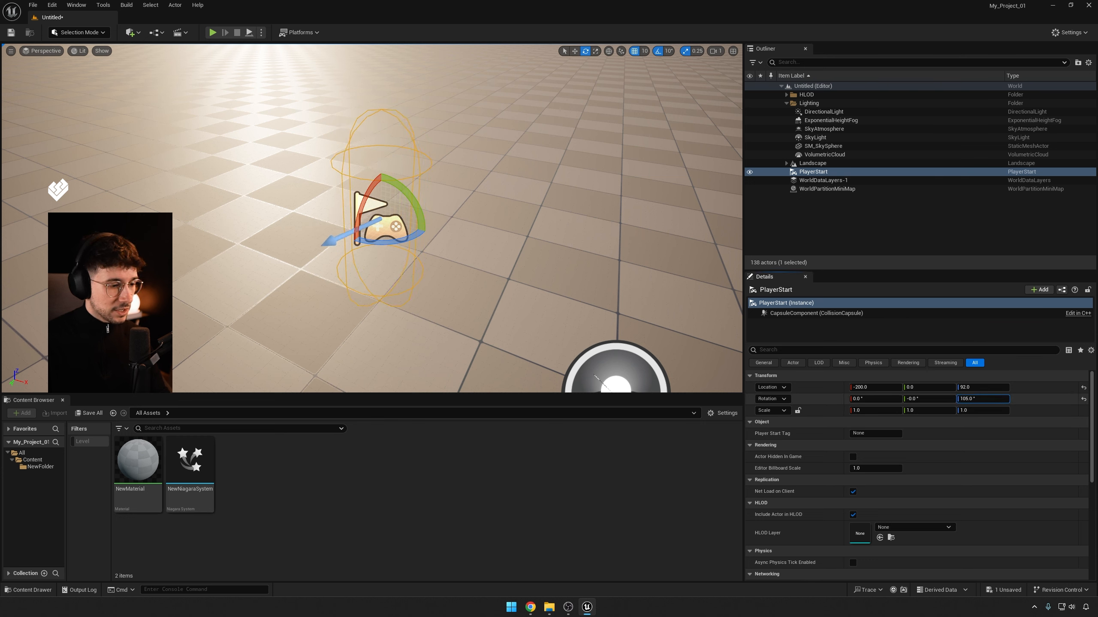
{"action": "left_click", "coordinate": [980, 399]}
{"action": "type", "text": "11"}
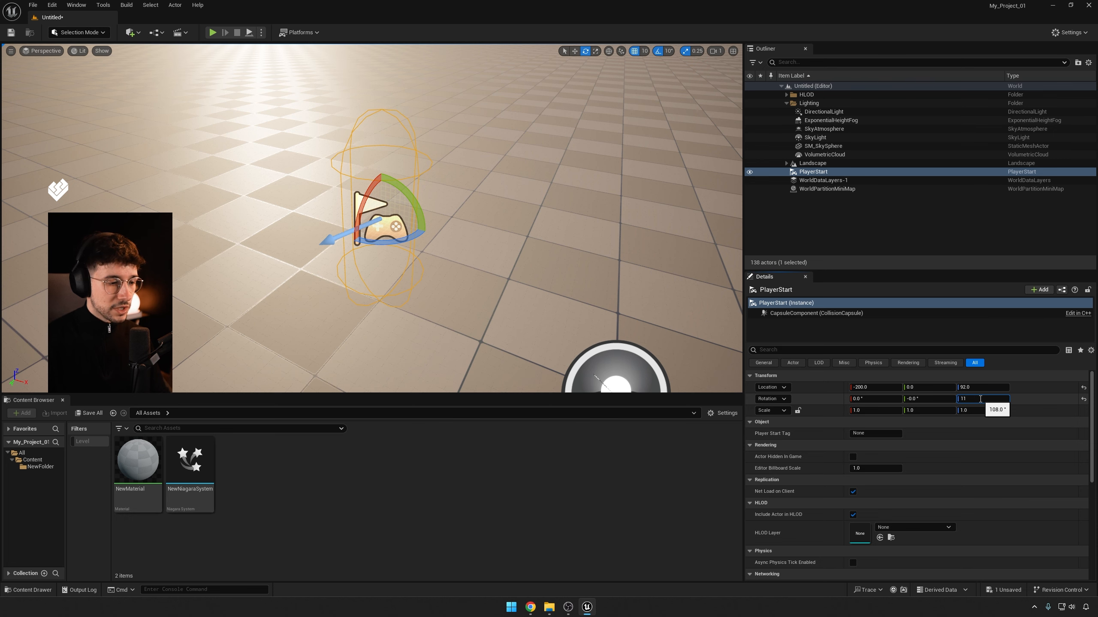
{"action": "type", "text": "0"}
{"action": "key", "text": "Return"}
Undo the recent rotation changes of PlayerStart.
{"action": "right_click_drag", "start_coordinate": [601, 286], "coordinate": [602, 276]}
{"action": "key", "text": "s"}
{"action": "key", "text": "ctrl+z"}
{"action": "key", "text": "ctrl+z"}
{"action": "key", "text": "ctrl+z"}
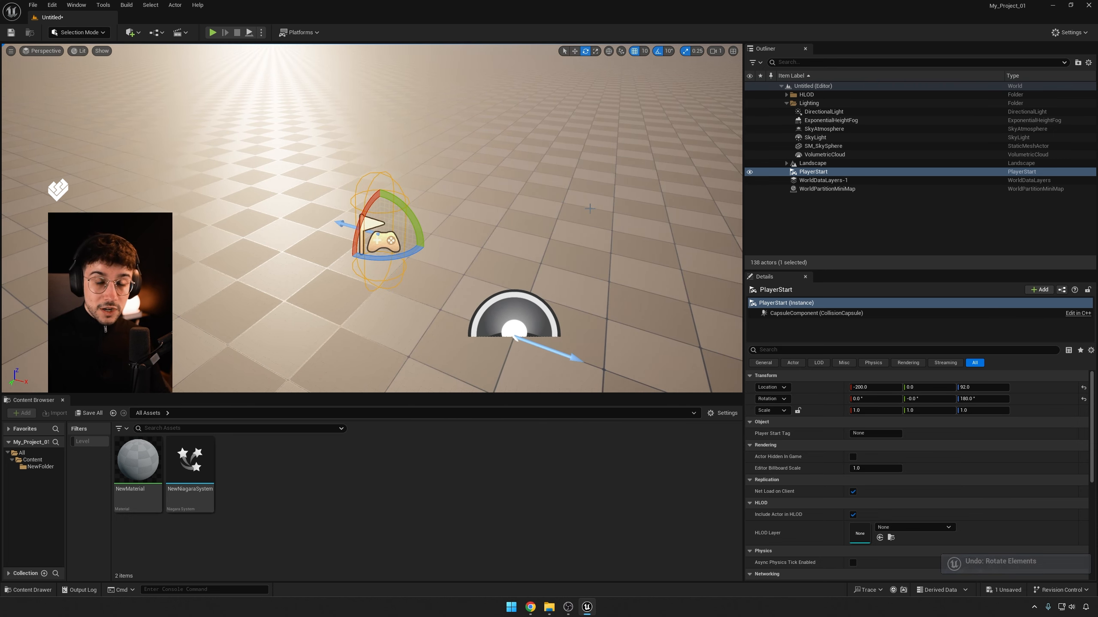
{"action": "key", "text": "w"}
{"action": "right_click_drag", "start_coordinate": [594, 219], "coordinate": [590, 222]}
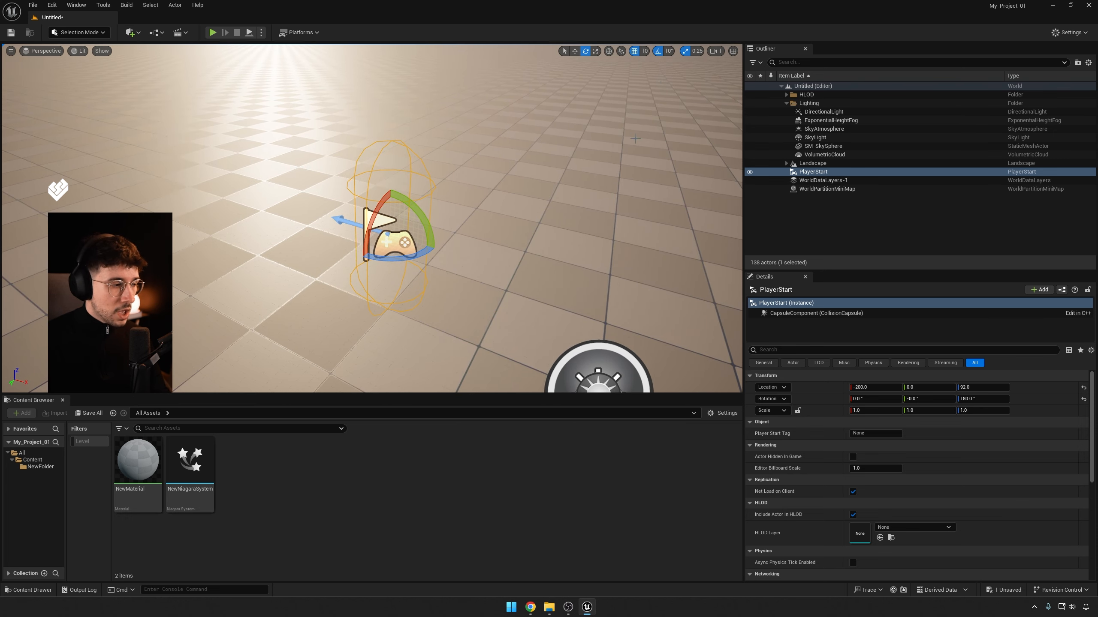
{"action": "scroll", "coordinate": [636, 138], "scroll_direction": "down", "scroll_amount": 6}
{"action": "scroll", "coordinate": [636, 139], "scroll_direction": "up", "scroll_amount": 3}
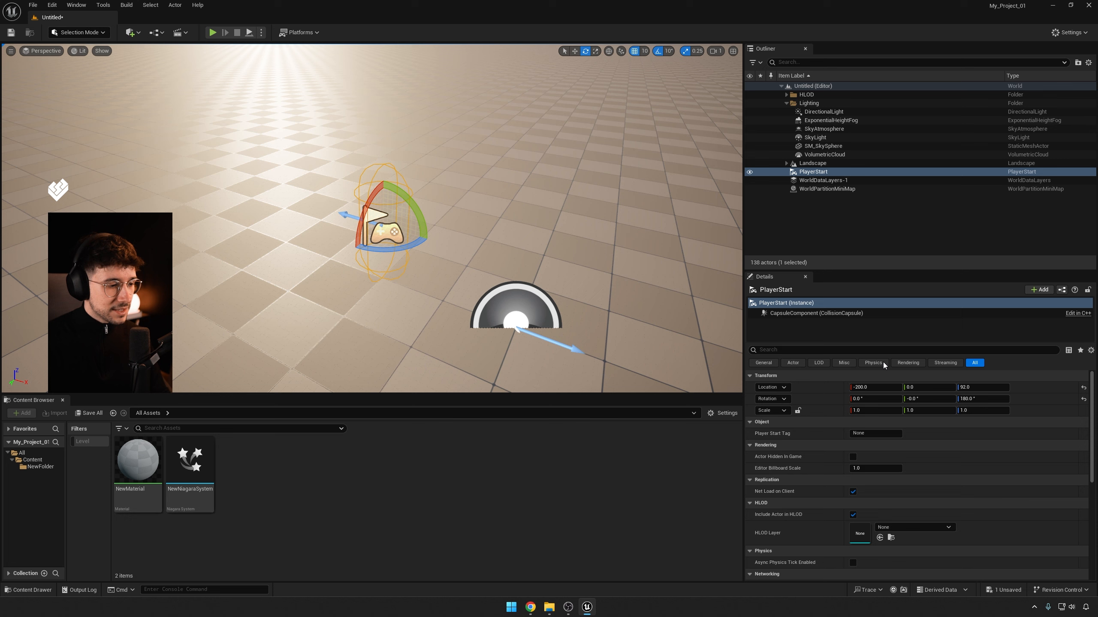
{"action": "key", "text": "a"}
{"action": "right_click_drag", "start_coordinate": [484, 201], "coordinate": [493, 201]}
Set the position snap size to 100 and test it by moving PlayerStart with the move gizmo.
{"action": "key", "text": "w"}
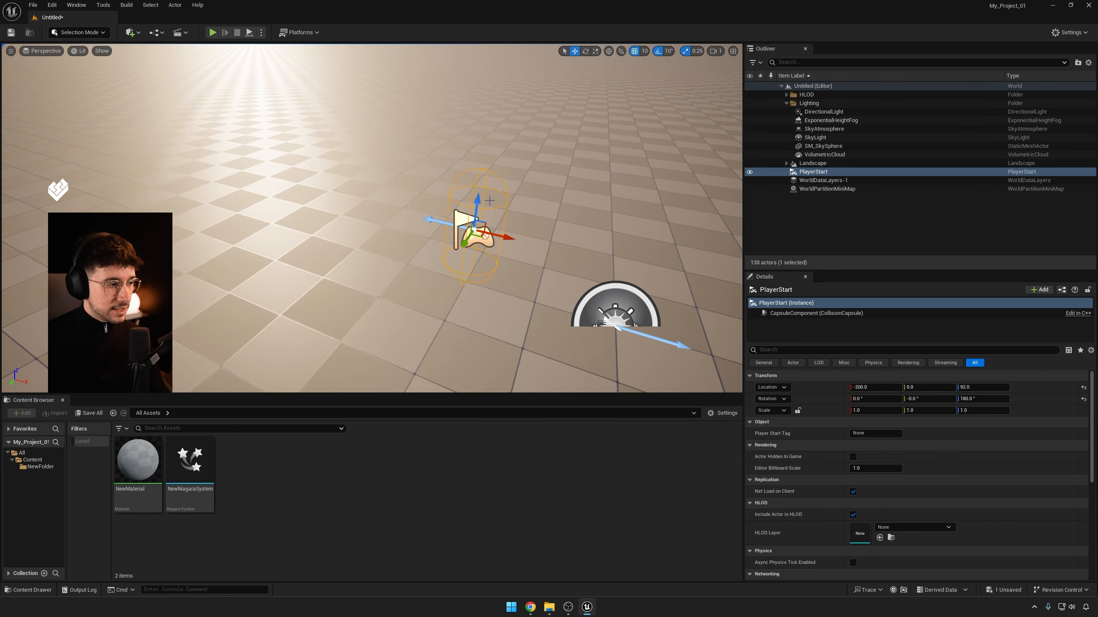
{"action": "left_click", "coordinate": [645, 51]}
{"action": "left_click", "coordinate": [659, 111]}
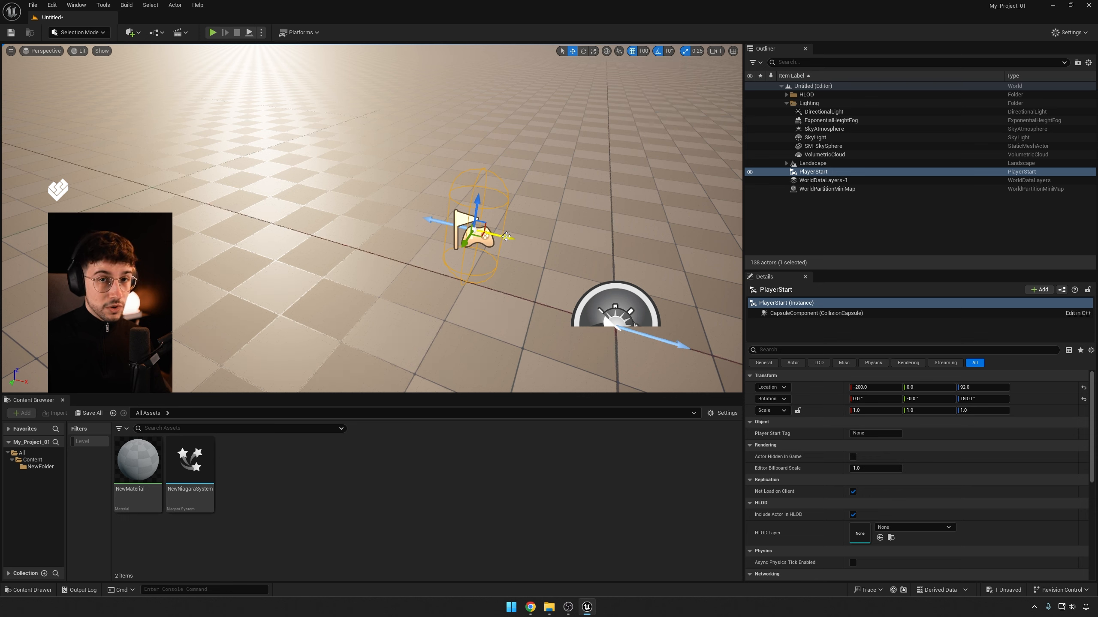
{"action": "left_click_drag", "start_coordinate": [478, 228], "coordinate": [476, 260]}
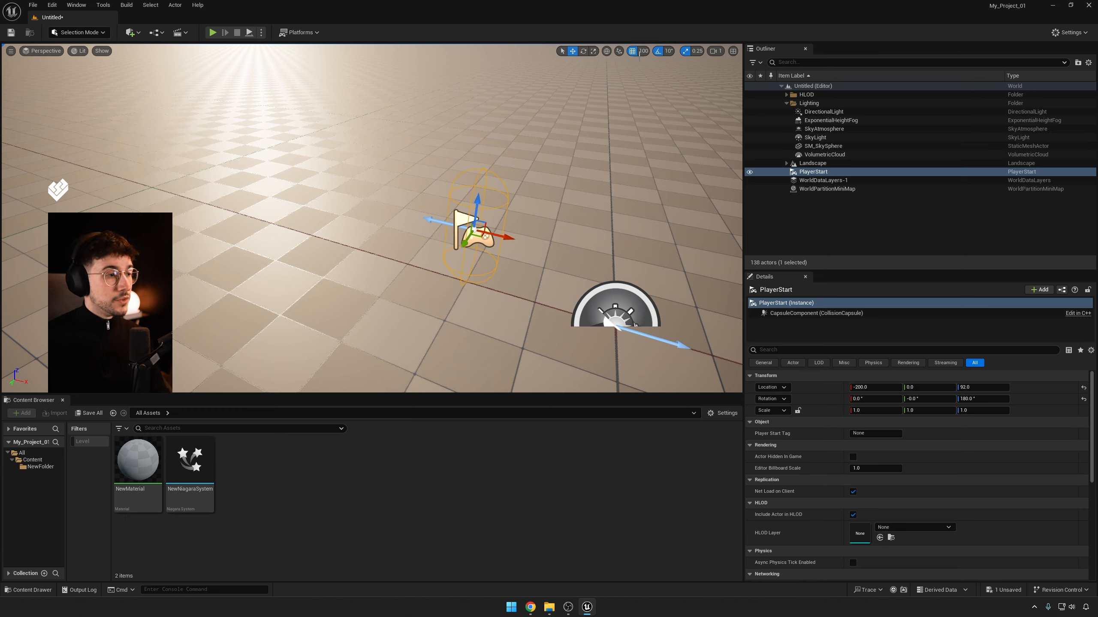
Set the position snap size to 1,000 and test it by moving PlayerStart.
{"action": "left_click", "coordinate": [642, 51]}
{"action": "left_click", "coordinate": [660, 129]}
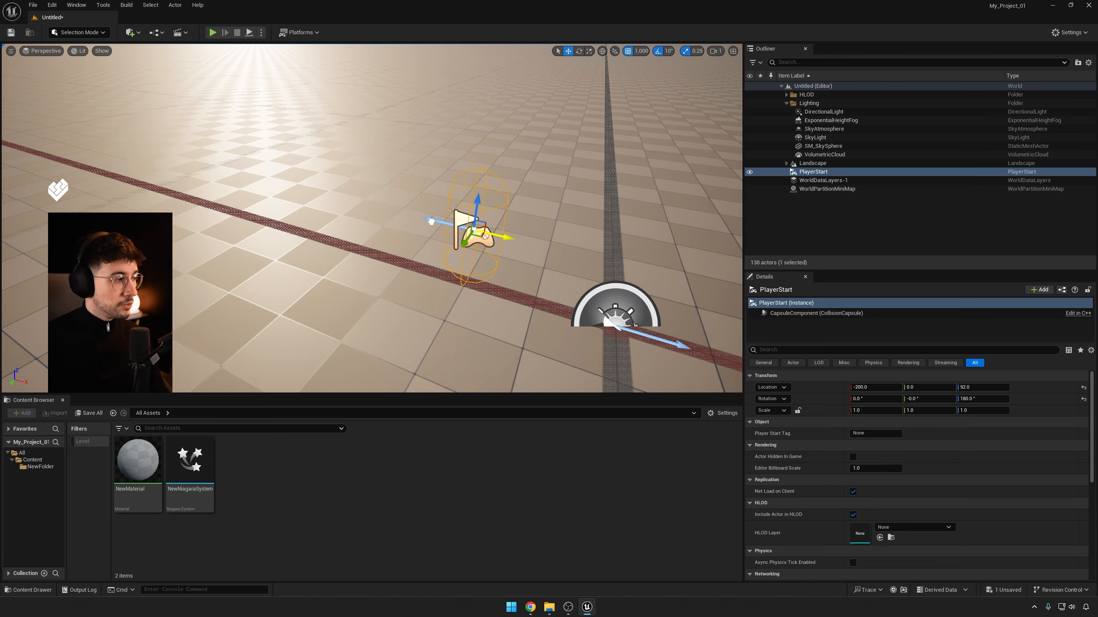
{"action": "left_click_drag", "start_coordinate": [431, 221], "coordinate": [310, 200]}
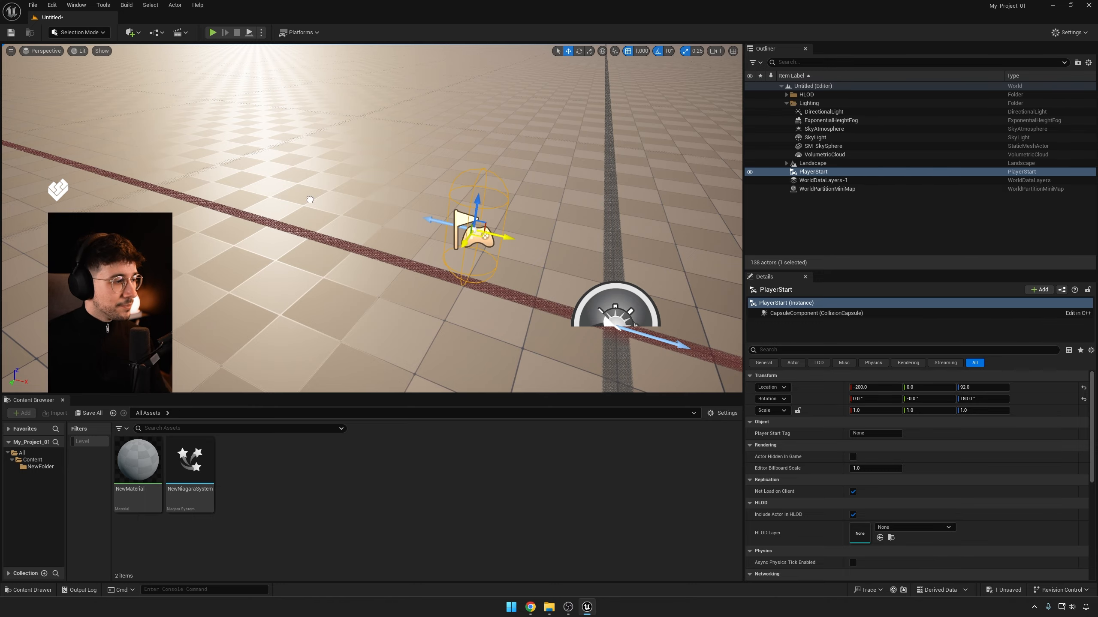
Examine the dense grid lines around PlayerStart and hide the Grid in the viewport.
{"action": "key", "text": "s"}
{"action": "right_click_drag", "start_coordinate": [608, 221], "coordinate": [562, 228]}
{"action": "key", "text": "w"}
{"action": "key", "text": "s"}
{"action": "key", "text": "d"}
{"action": "key", "text": "w"}
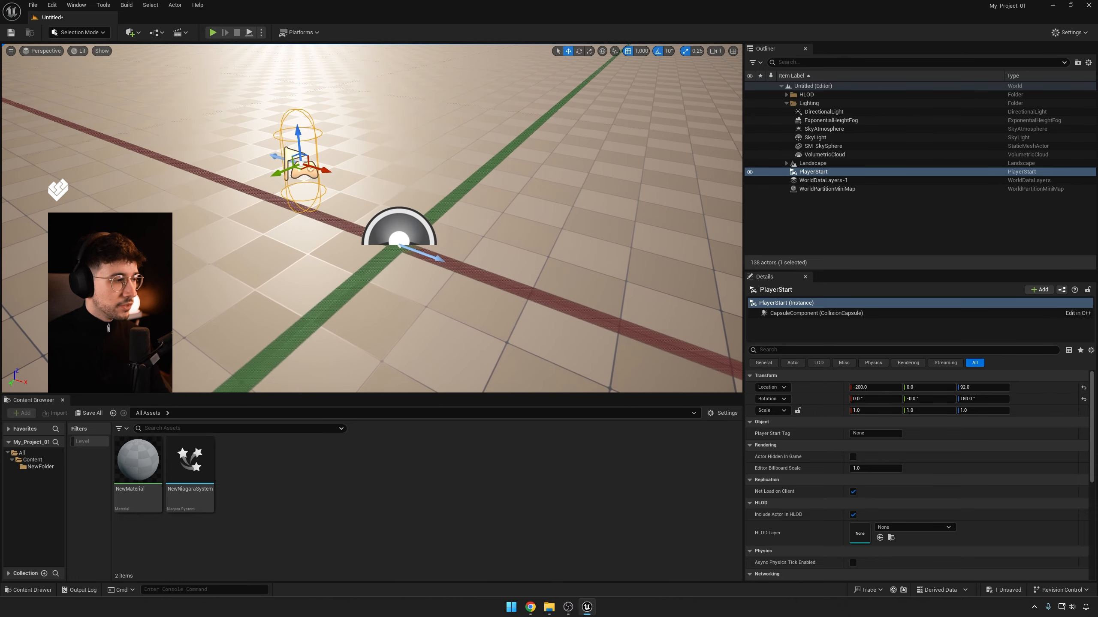
{"action": "left_click", "coordinate": [100, 51]}
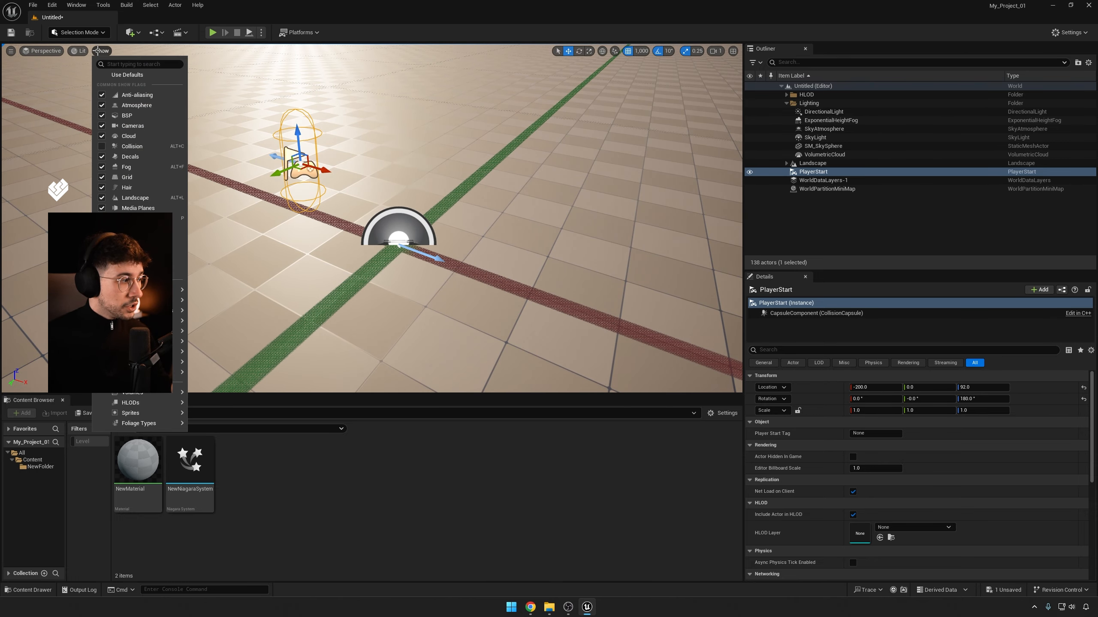
{"action": "left_click", "coordinate": [158, 179]}
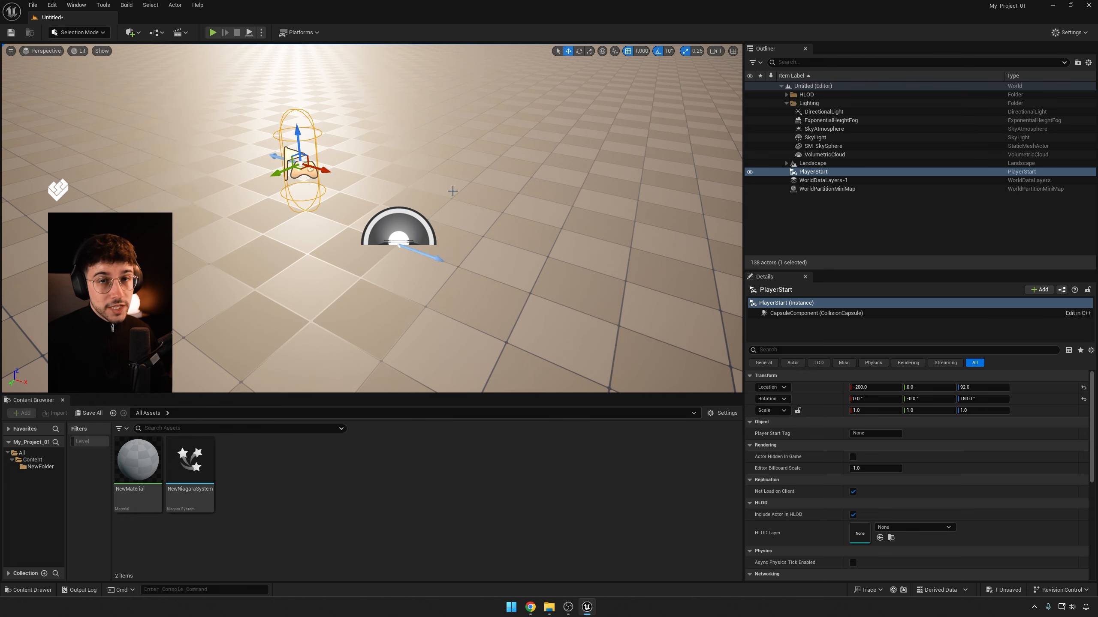
Try moving PlayerStart with the grid hidden and set the position snap size to 10.
{"action": "right_click_drag", "start_coordinate": [449, 193], "coordinate": [426, 184]}
{"action": "key", "text": "a"}
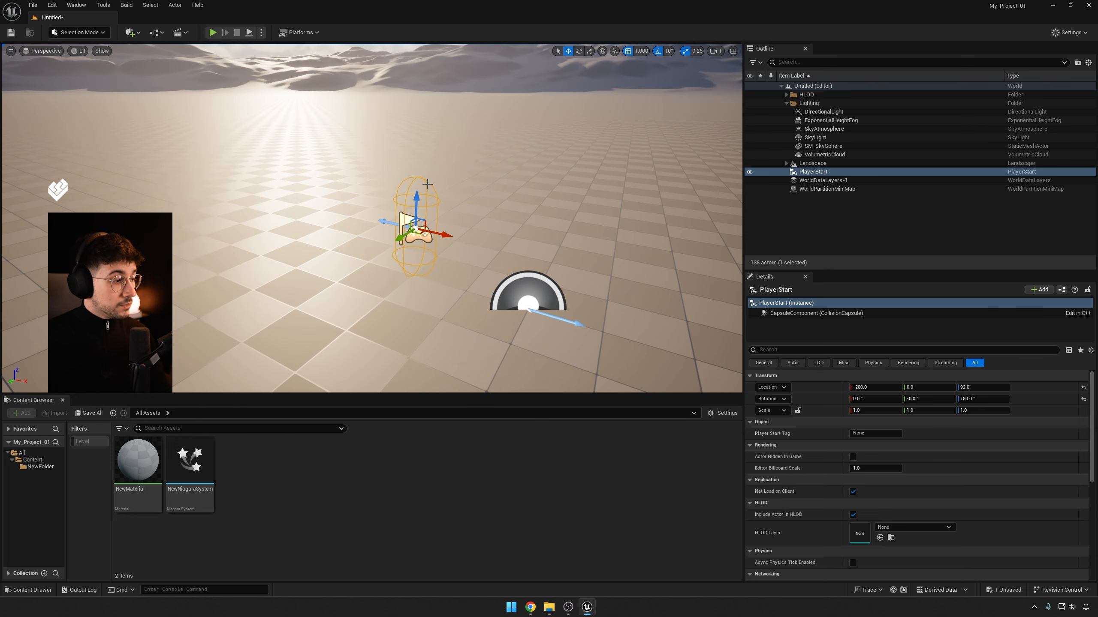
{"action": "left_click_drag", "start_coordinate": [449, 237], "coordinate": [412, 263]}
{"action": "left_click", "coordinate": [642, 51]}
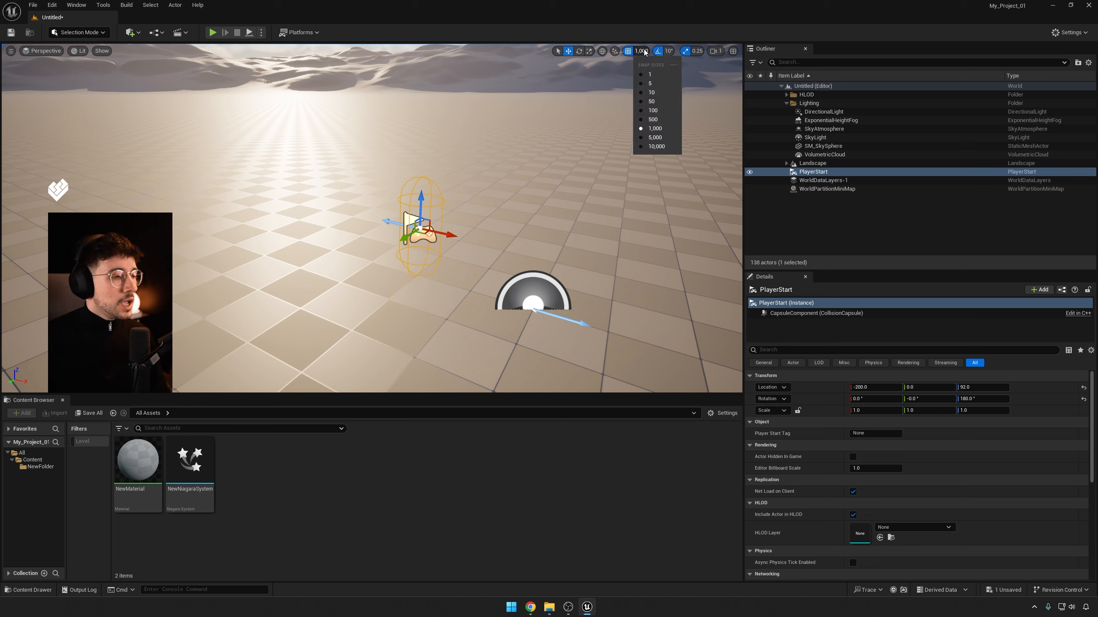
{"action": "left_click", "coordinate": [652, 94]}
Test rotating PlayerStart with a 90° rotation snap and set the rotation snap to 5°.
{"action": "left_click", "coordinate": [668, 51]}
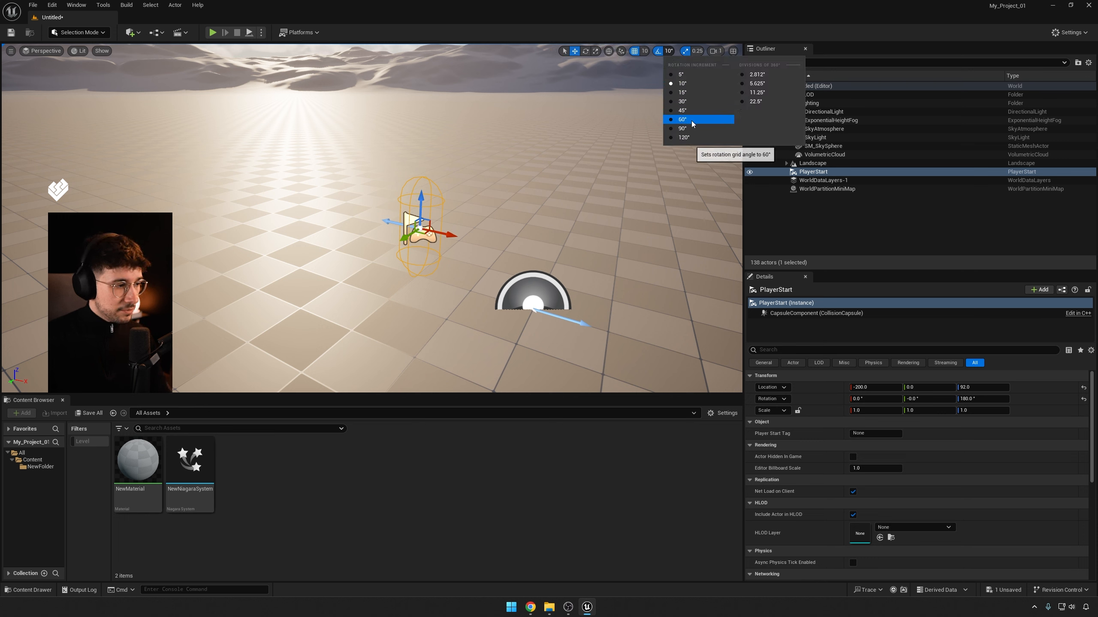
{"action": "left_click", "coordinate": [679, 126]}
{"action": "key", "text": "e"}
{"action": "mouse_move", "coordinate": [459, 215]}
{"action": "left_mouse_down"}
{"action": "mouse_move", "coordinate": [457, 248]}
{"action": "mouse_move", "coordinate": [449, 186]}
{"action": "mouse_move", "coordinate": [454, 253]}
{"action": "mouse_move", "coordinate": [459, 216]}
{"action": "left_mouse_up"}
{"action": "left_click", "coordinate": [668, 51]}
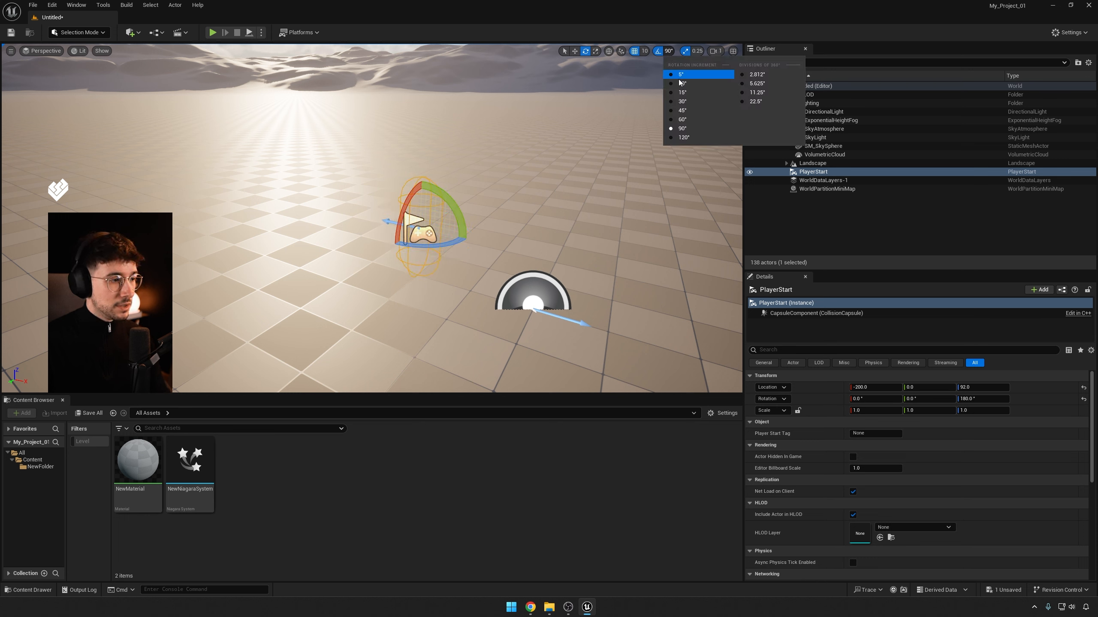
{"action": "left_click", "coordinate": [681, 75]}
Set the scale snap to 10, try scaling PlayerStart with it and undo the scaling.
{"action": "left_click", "coordinate": [687, 52]}
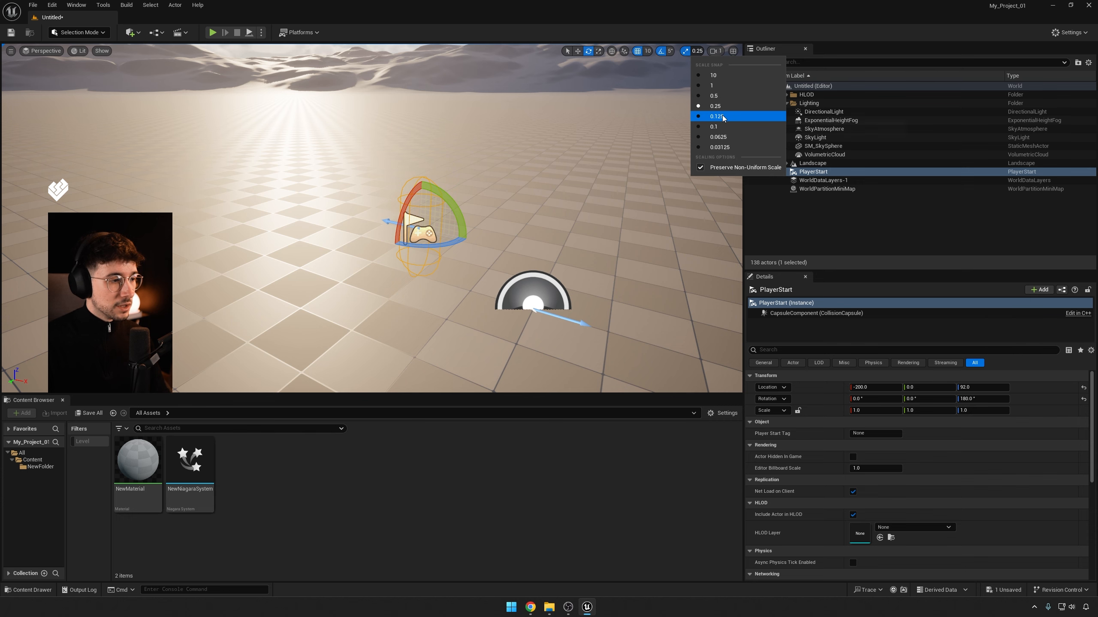
{"action": "left_click", "coordinate": [713, 75]}
{"action": "key", "text": "r"}
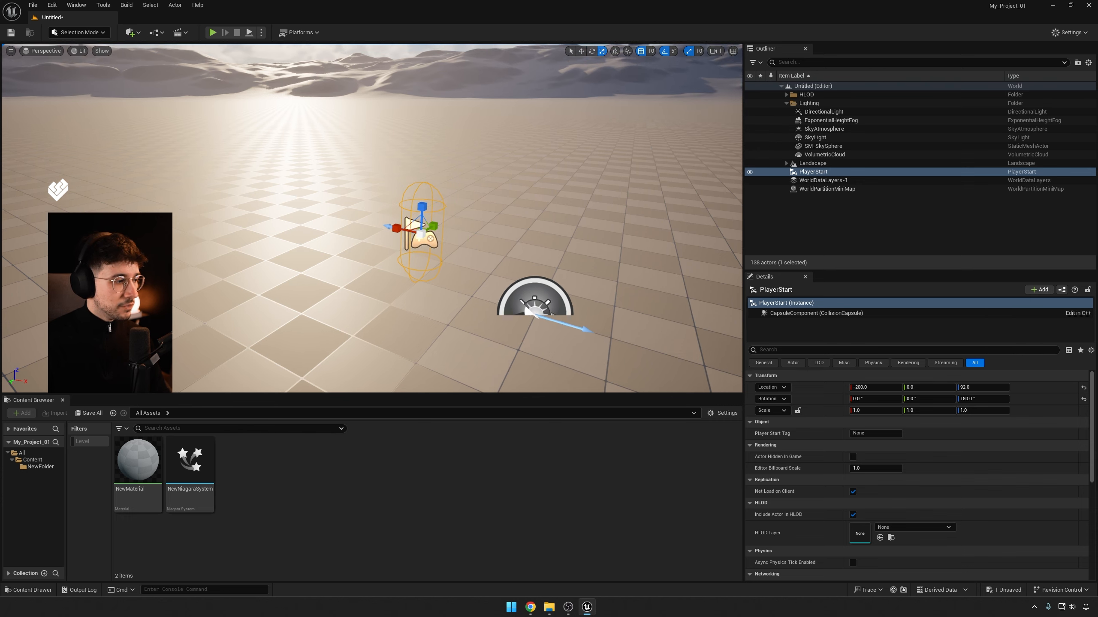
{"action": "right_click_drag", "start_coordinate": [441, 251], "coordinate": [431, 241]}
{"action": "left_click_drag", "start_coordinate": [429, 244], "coordinate": [438, 235]}
{"action": "key", "text": "s"}
{"action": "right_click_drag", "start_coordinate": [438, 235], "coordinate": [420, 273]}
{"action": "key", "text": "w"}
{"action": "key", "text": "ctrl+z"}
Set the scale snap to 0.1.
{"action": "left_click", "coordinate": [697, 50]}
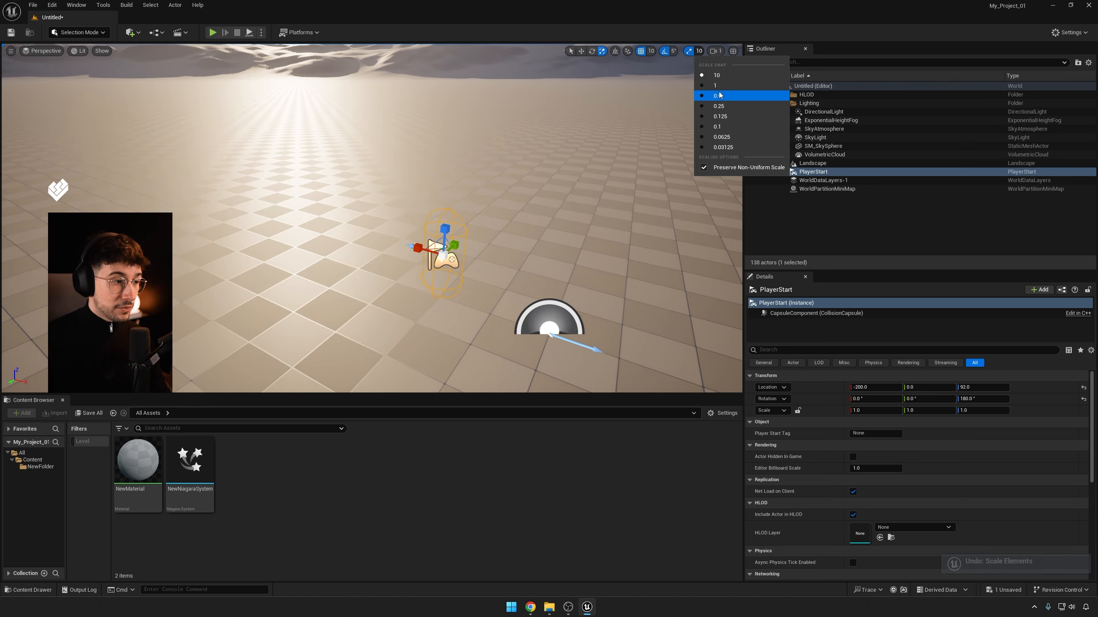
{"action": "left_click", "coordinate": [719, 126]}
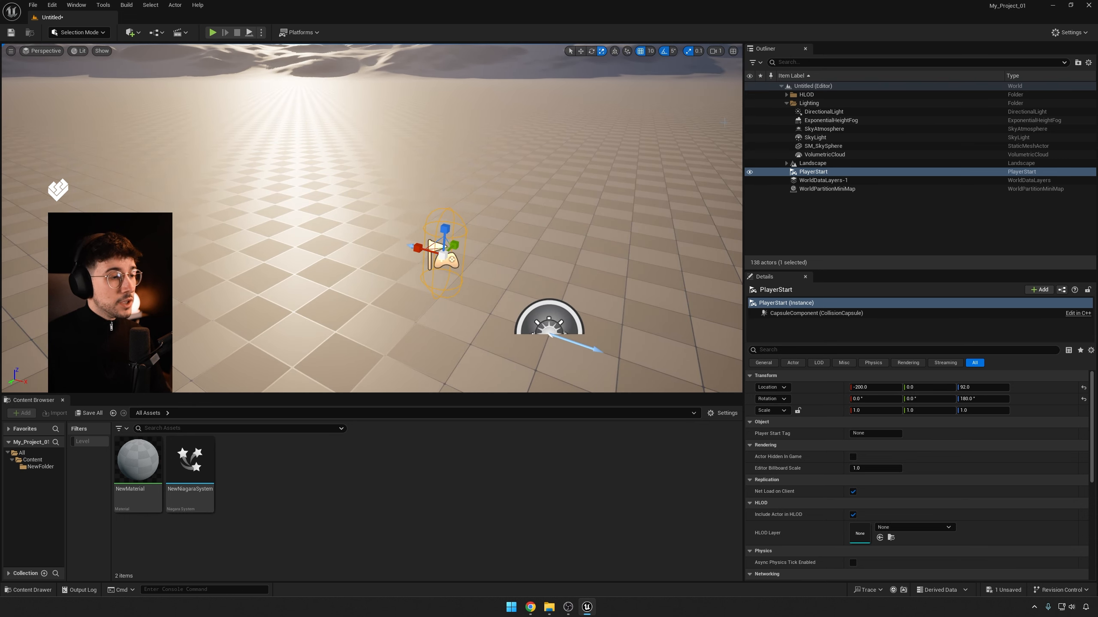
Set the camera speed to 32 and test it by flying out over the landscape and back.
{"action": "left_click", "coordinate": [713, 52]}
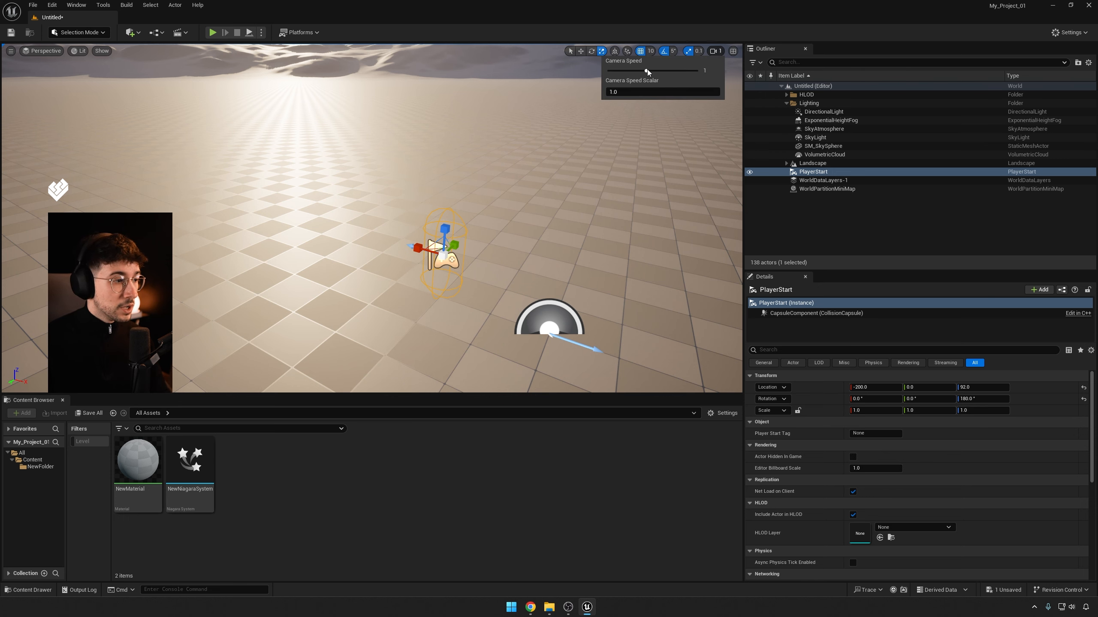
{"action": "left_click_drag", "start_coordinate": [647, 69], "coordinate": [698, 70]}
{"action": "key", "text": "s"}
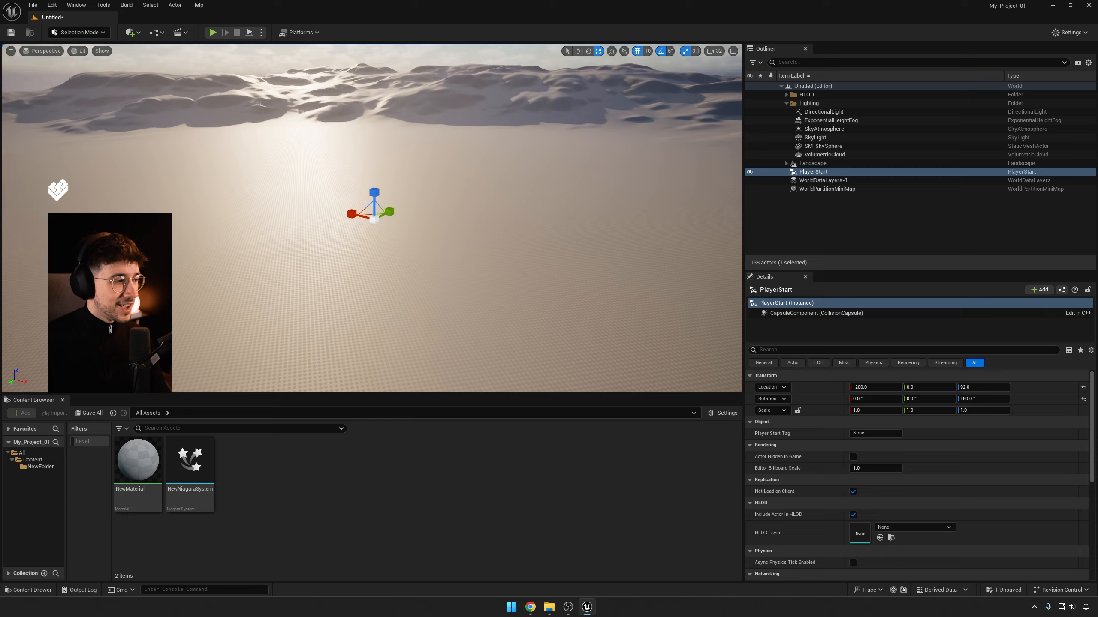
{"action": "key", "text": "s"}
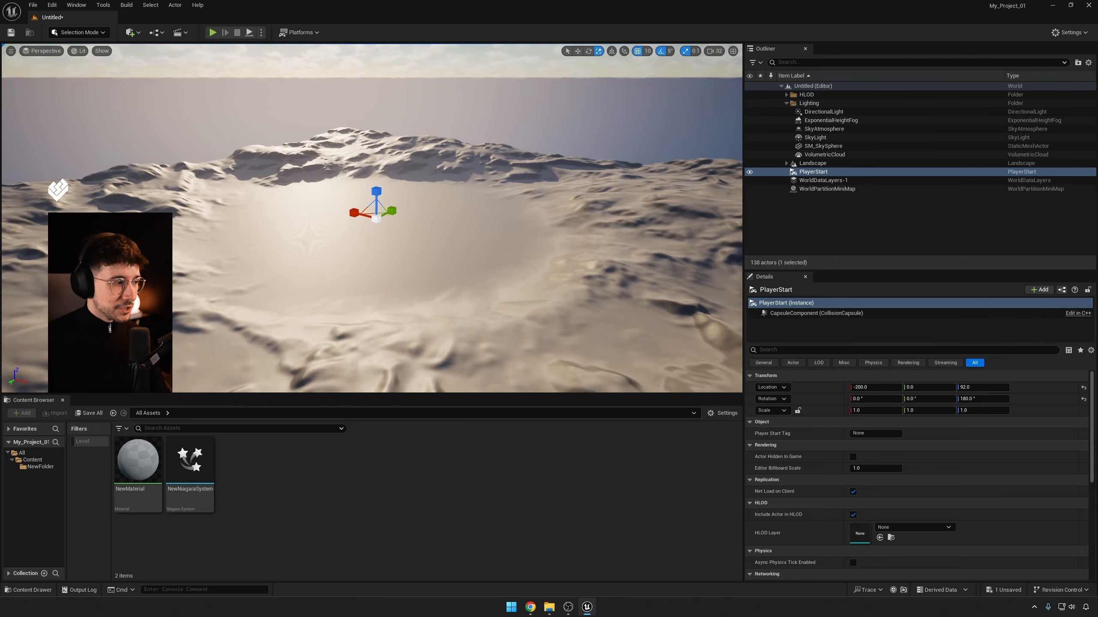
{"action": "key", "text": "w"}
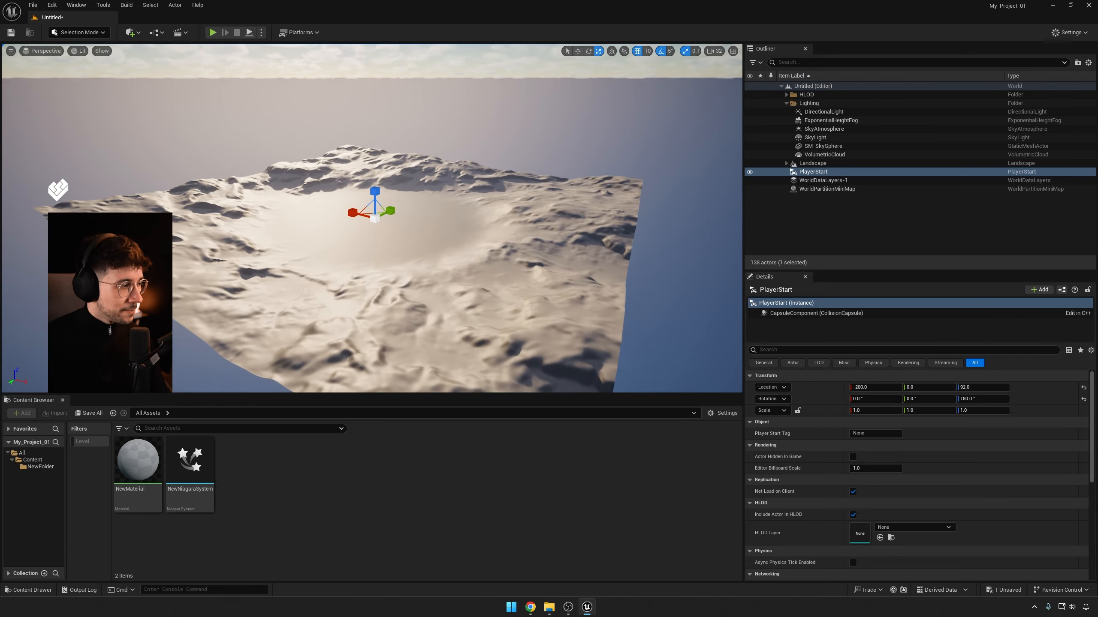
{"action": "key", "text": "w"}
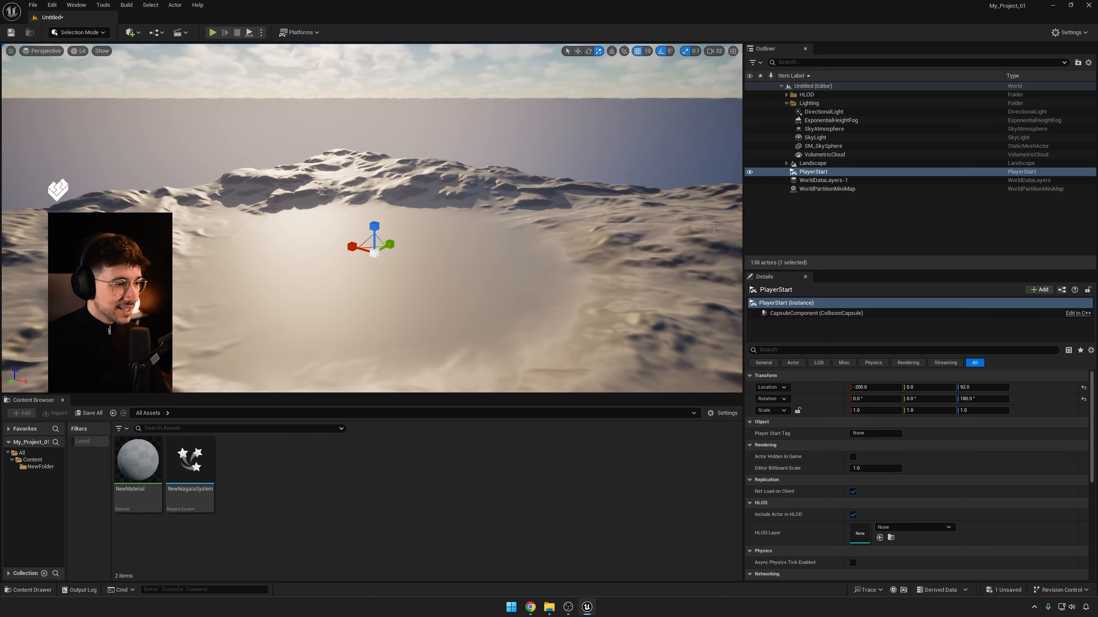
Focus the view on PlayerStart and set the camera speed to 1, leaving the speed scalar at 1.0.
{"action": "left_click", "coordinate": [811, 172]}
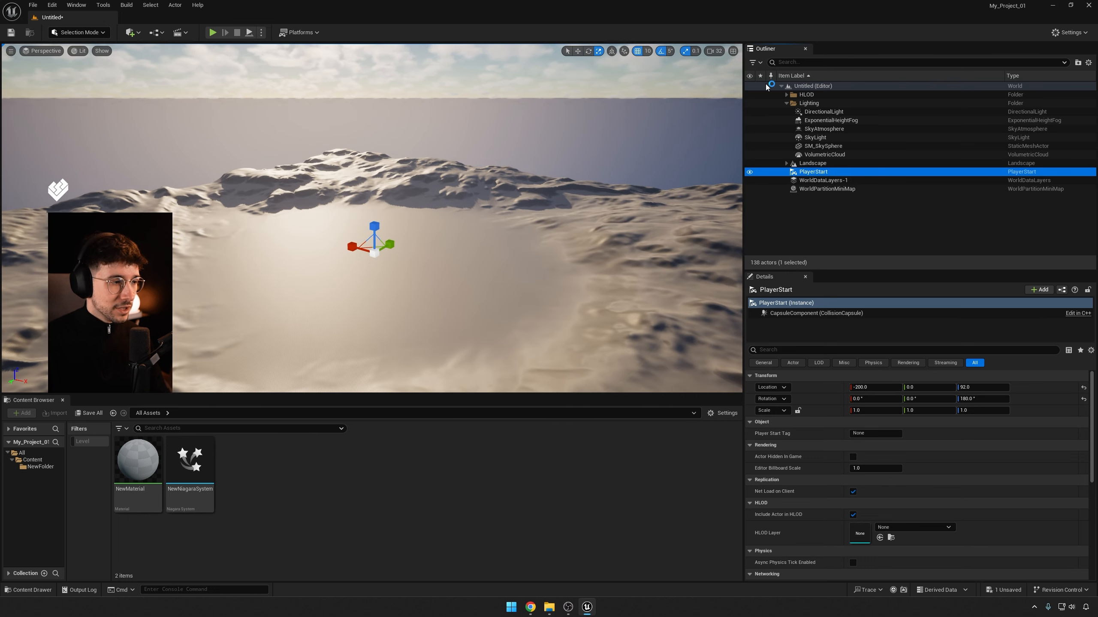
{"action": "key", "text": "f"}
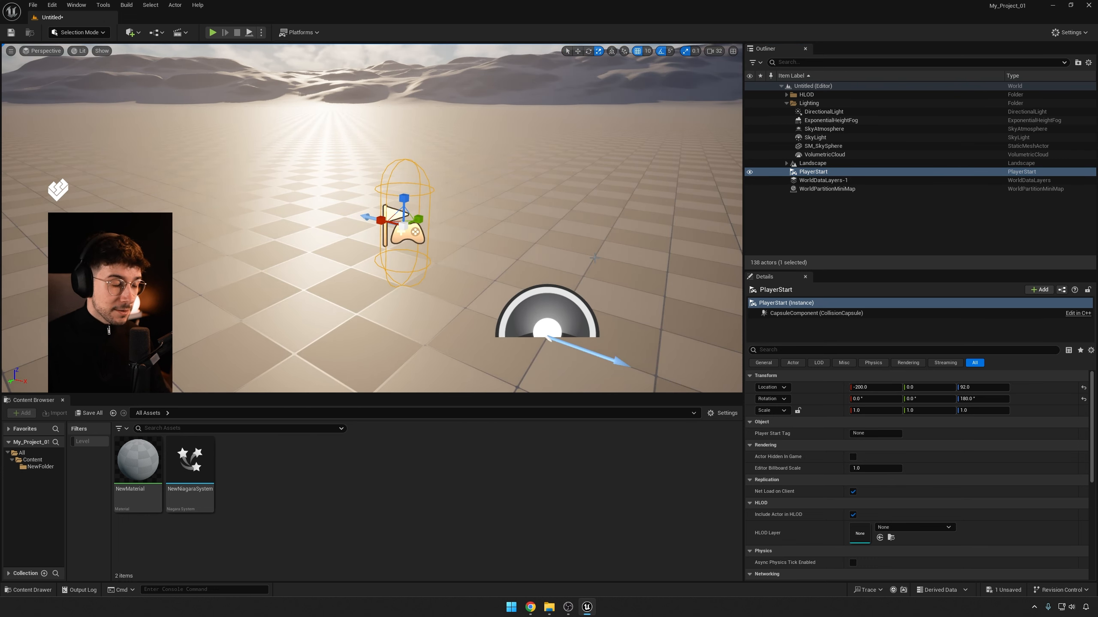
{"action": "left_click", "coordinate": [715, 51]}
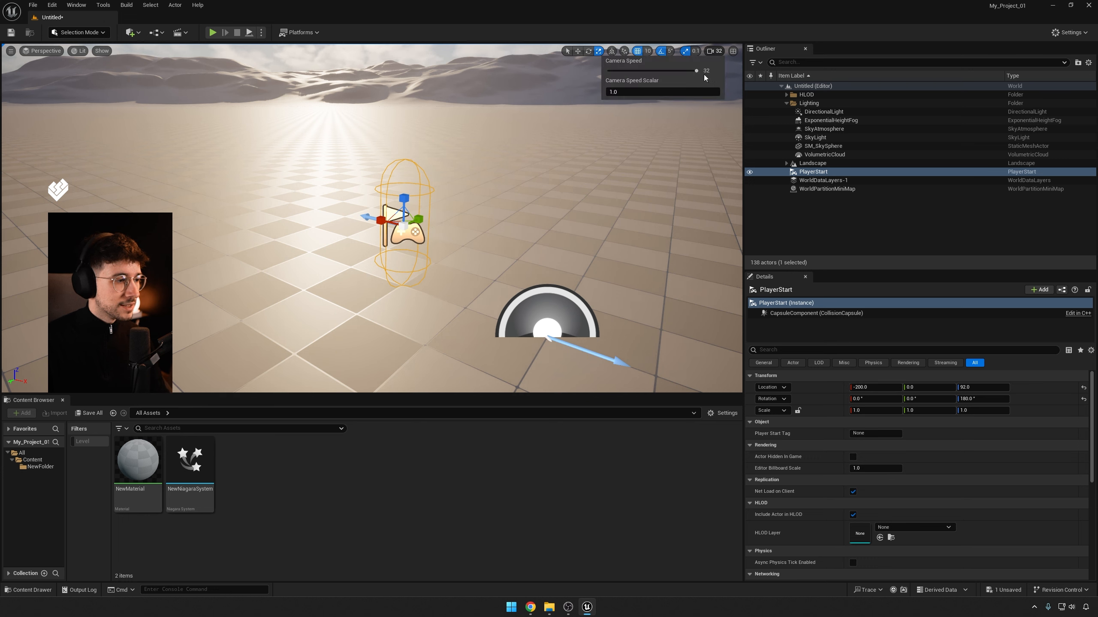
{"action": "left_click_drag", "start_coordinate": [697, 72], "coordinate": [647, 71]}
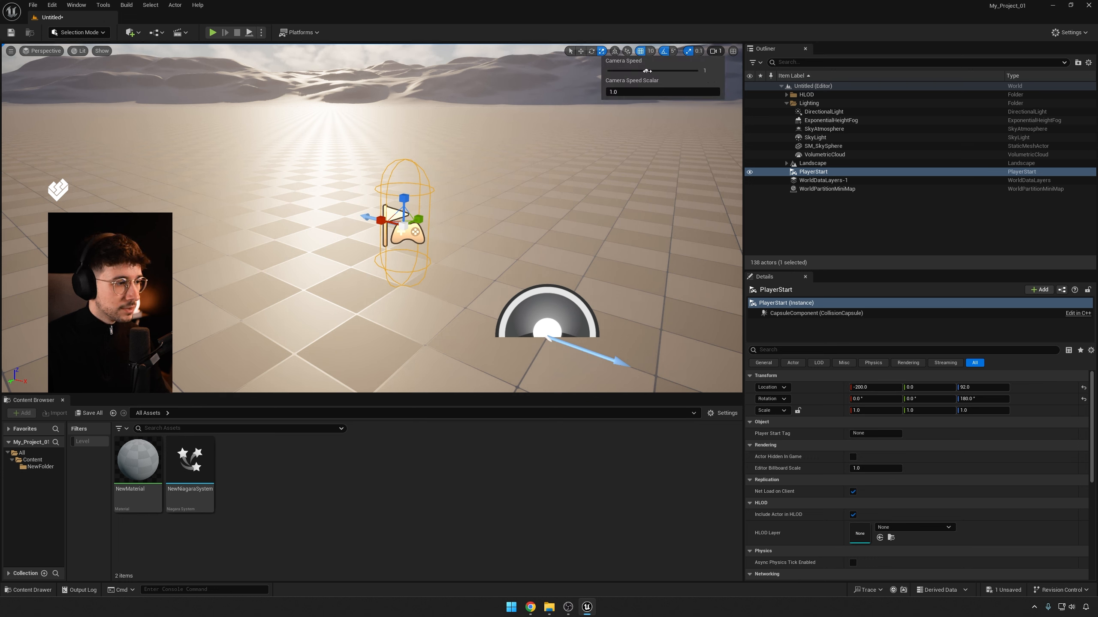
{"action": "left_click", "coordinate": [644, 93]}
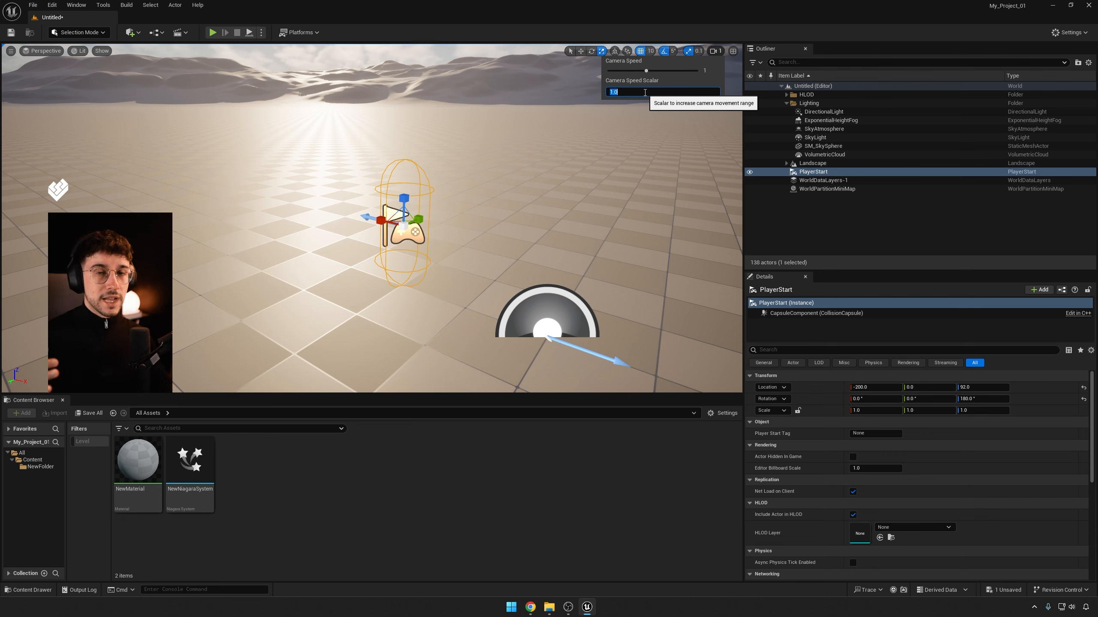
{"action": "left_click", "coordinate": [643, 82]}
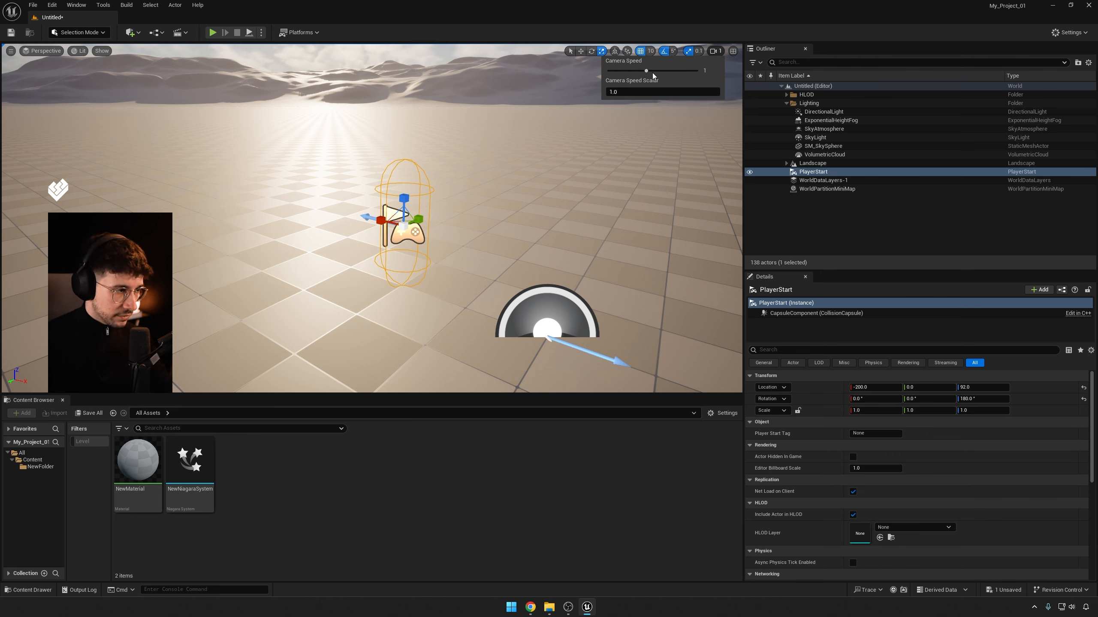
Rotate PlayerStart about the Y axis to 55° with the gizmo in world space.
{"action": "left_click", "coordinate": [614, 52]}
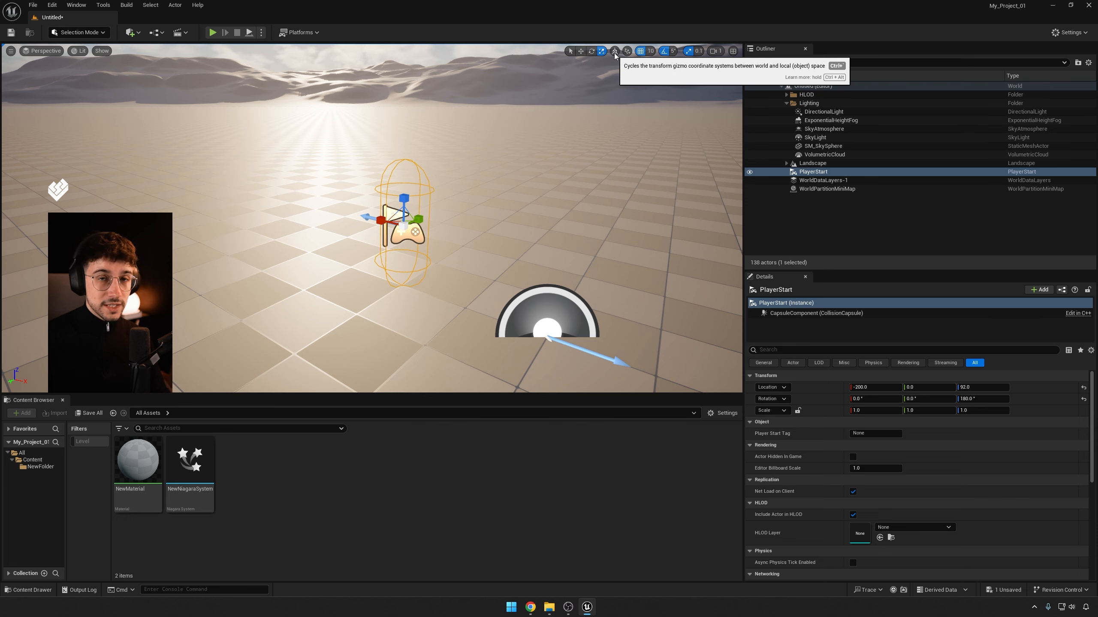
{"action": "right_click_drag", "start_coordinate": [497, 181], "coordinate": [486, 183]}
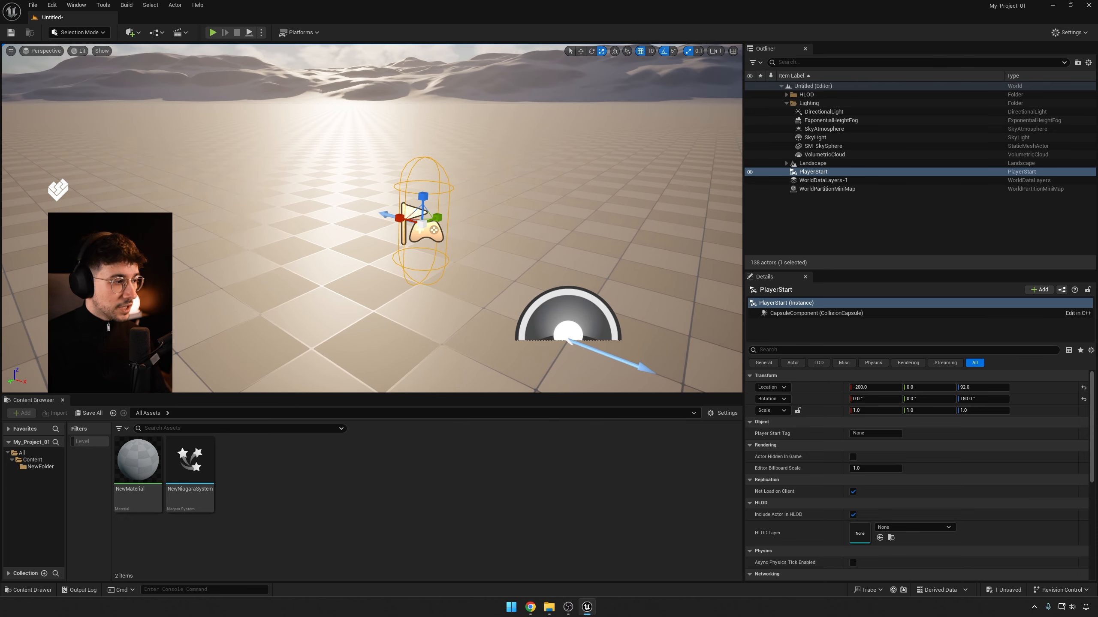
{"action": "key", "text": "e"}
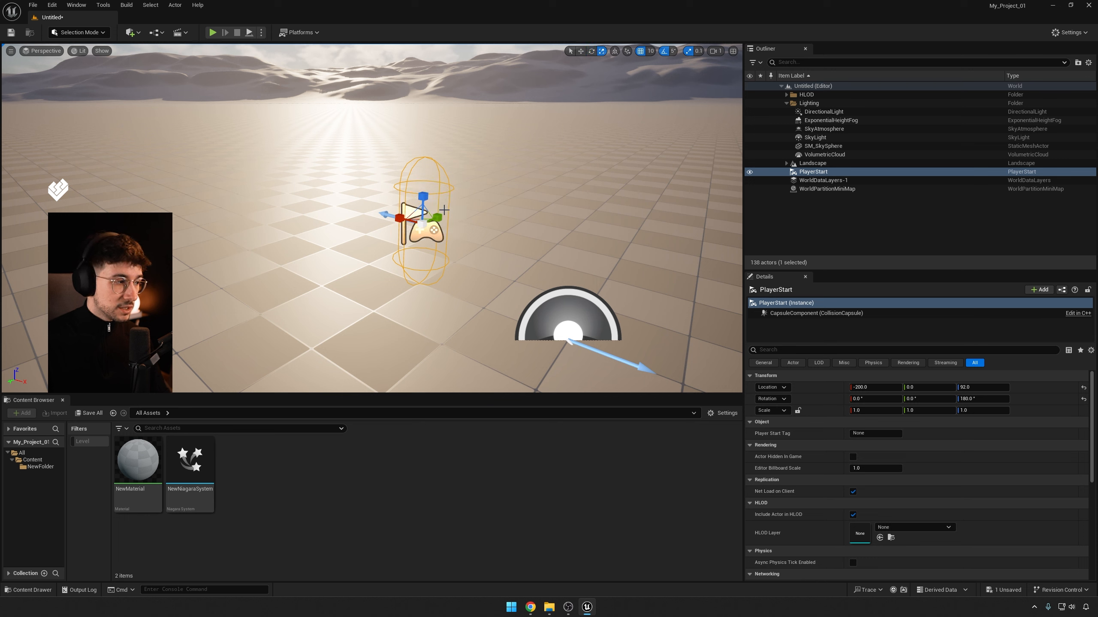
{"action": "left_click_drag", "start_coordinate": [459, 204], "coordinate": [454, 268]}
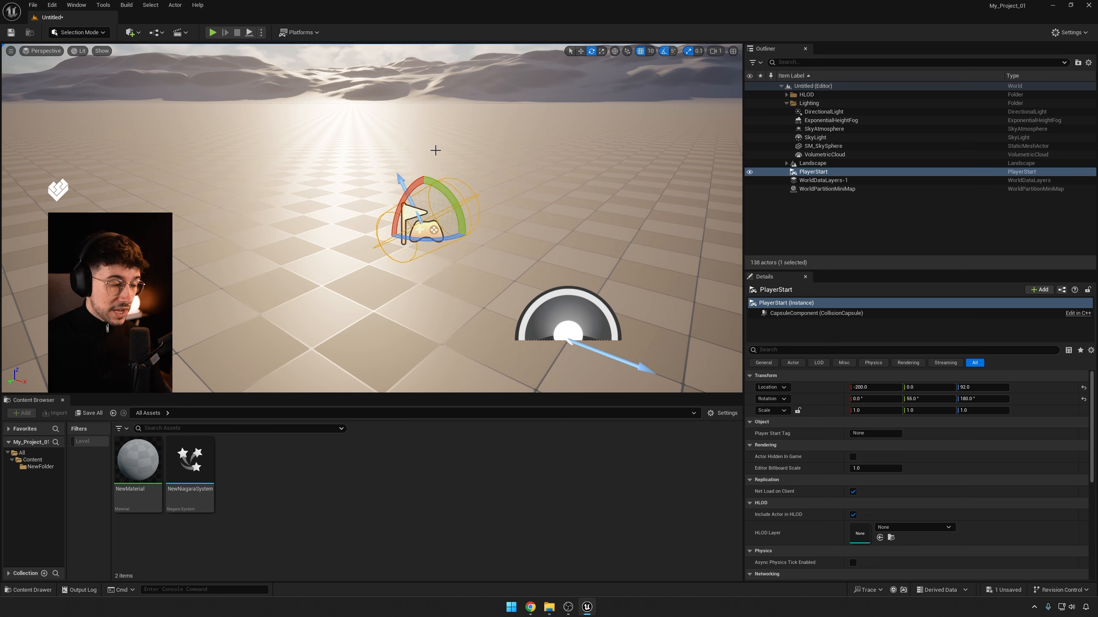
Switch the transform gizmo back and forth between world and local space to compare its alignment on the tilted PlayerStart, ending in local space.
{"action": "left_click", "coordinate": [613, 52]}
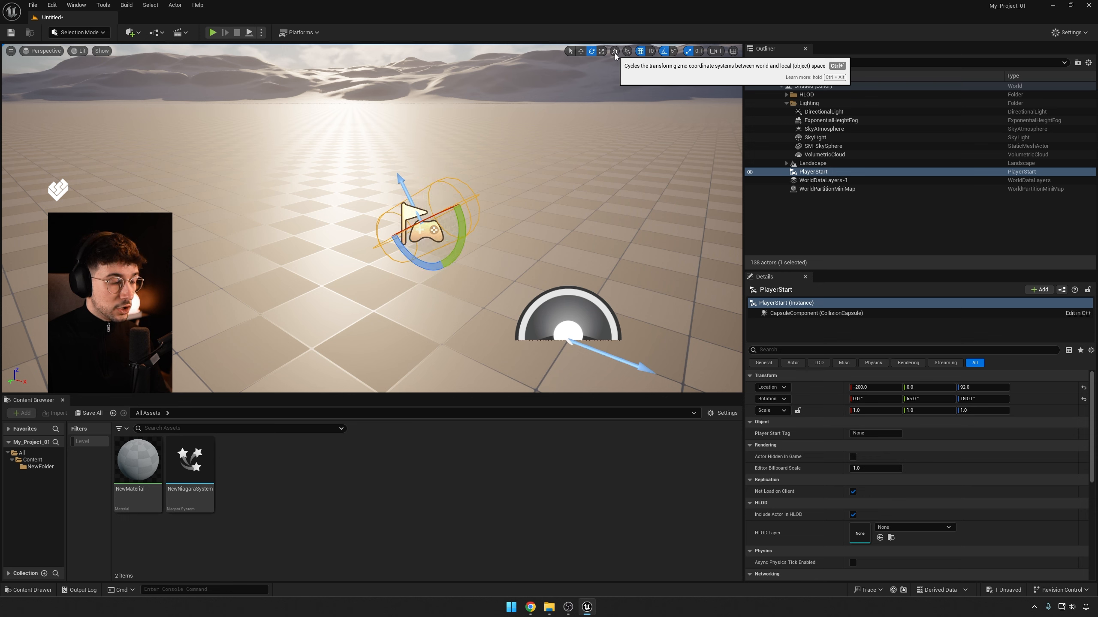
{"action": "left_click", "coordinate": [614, 53]}
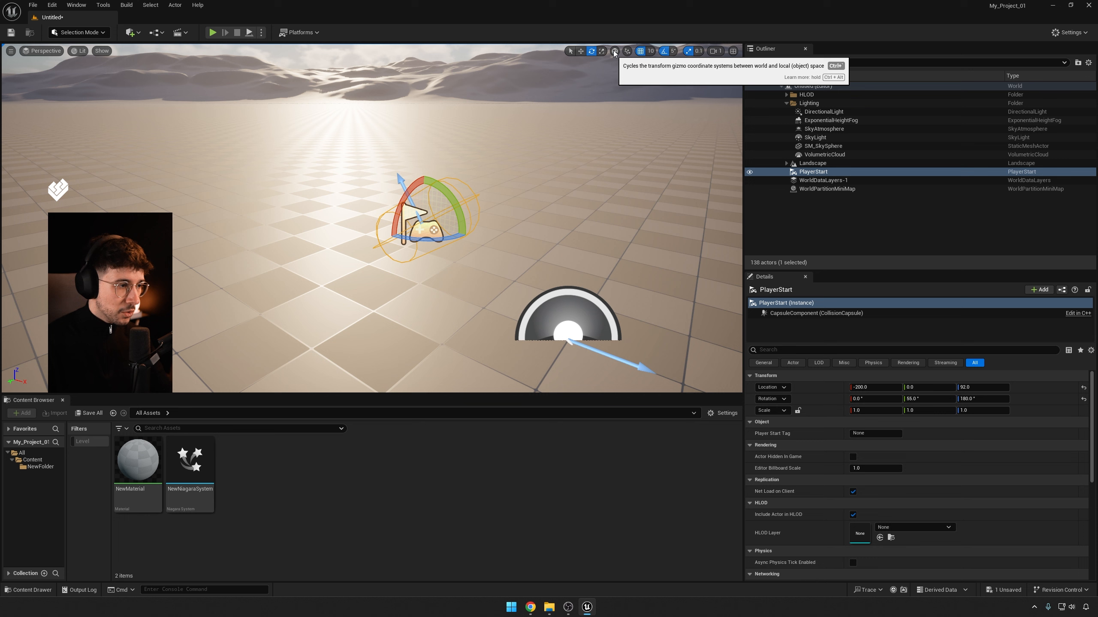
{"action": "left_click", "coordinate": [614, 52]}
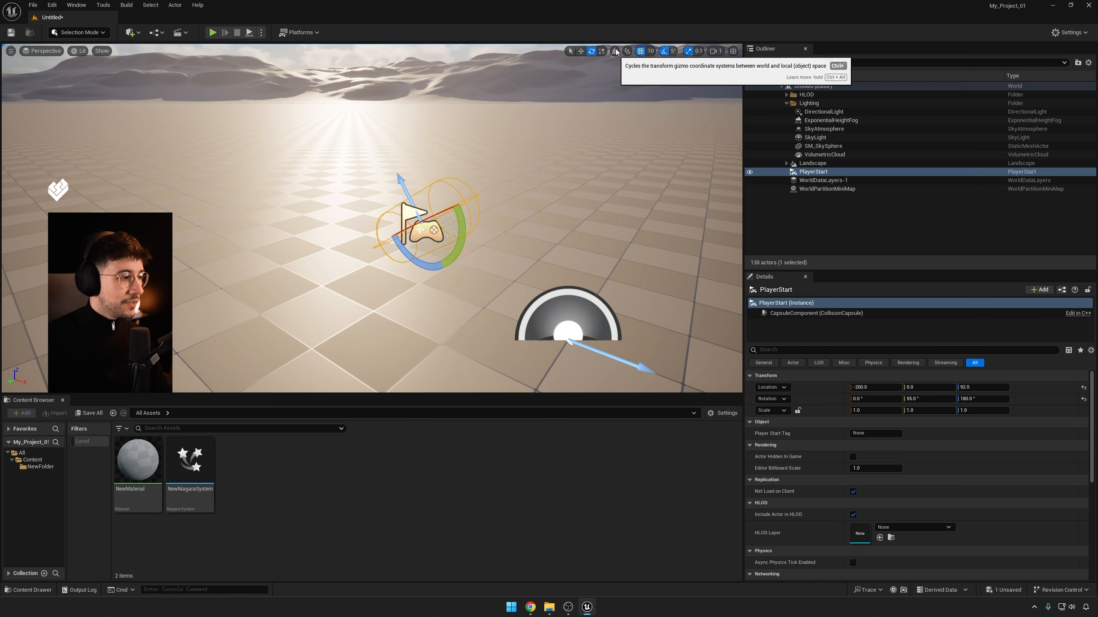
{"action": "left_click", "coordinate": [614, 53]}
{"action": "left_click", "coordinate": [614, 53]}
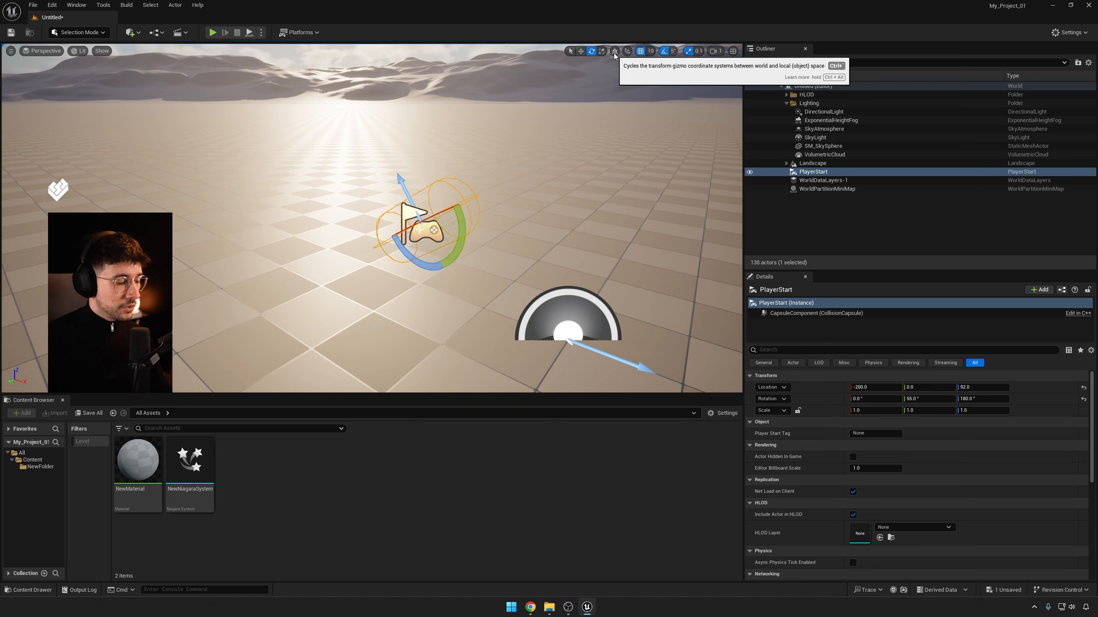
{"action": "left_click", "coordinate": [614, 53]}
{"action": "left_click", "coordinate": [614, 52]}
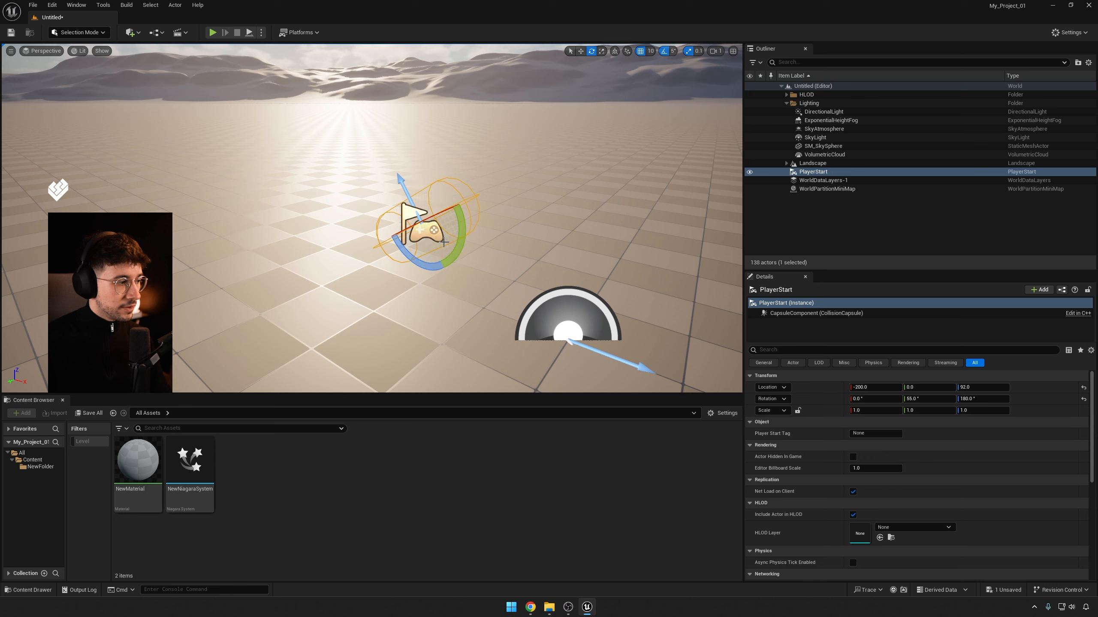
Rotate PlayerStart in local space to about 47.6°, 31.8°, 244.3° and compare the gizmo's world and local orientations.
{"action": "left_click_drag", "start_coordinate": [423, 264], "coordinate": [458, 207]}
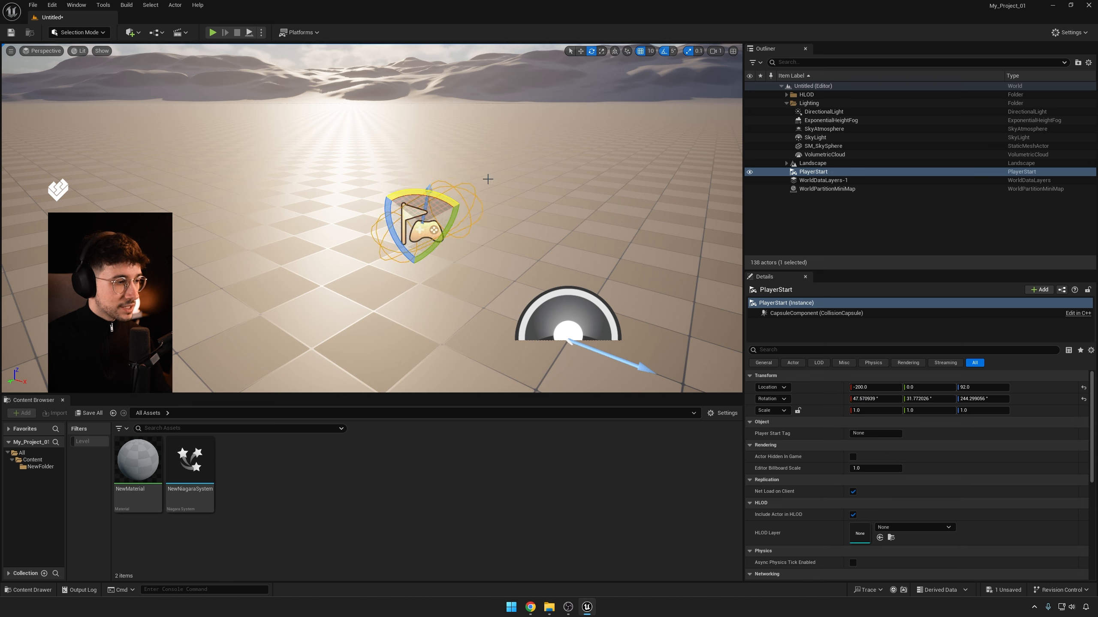
{"action": "left_click", "coordinate": [614, 52]}
{"action": "left_click", "coordinate": [614, 52]}
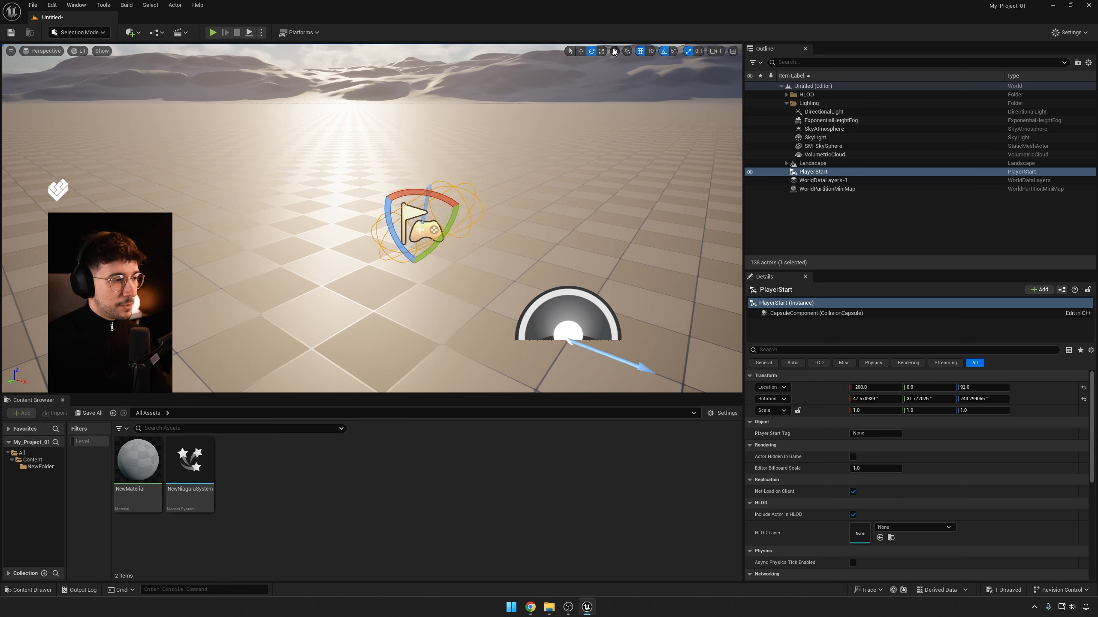
{"action": "left_click", "coordinate": [615, 52]}
{"action": "left_click", "coordinate": [615, 52]}
Move PlayerStart upward in local space to about X -175.4 and Z 229.2.
{"action": "right_click_drag", "start_coordinate": [512, 214], "coordinate": [506, 216]}
{"action": "key", "text": "w"}
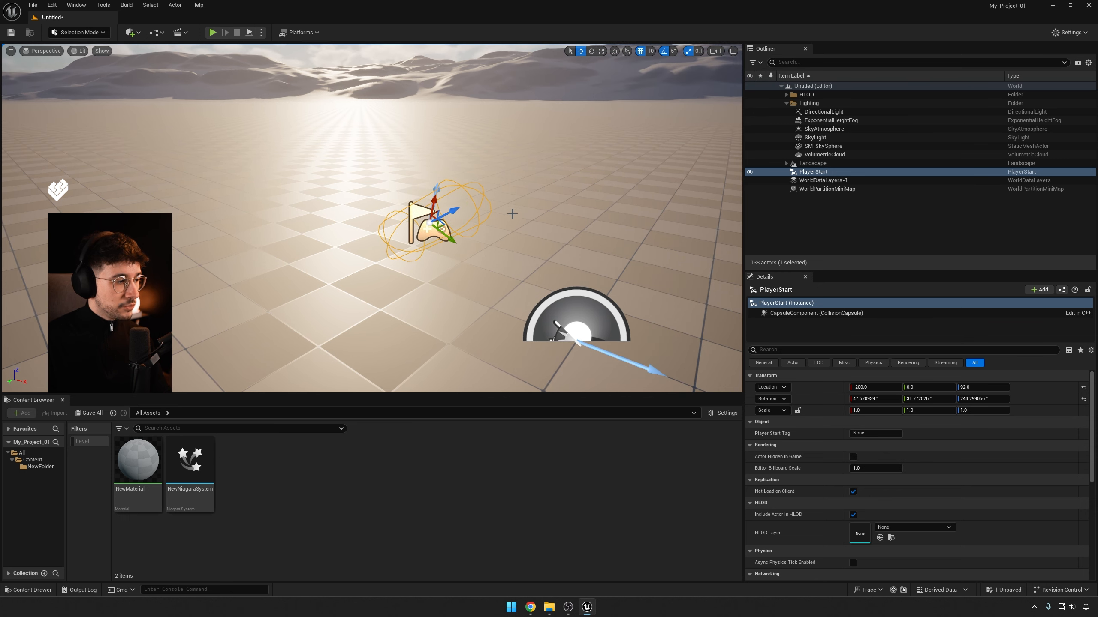
{"action": "left_click_drag", "start_coordinate": [454, 211], "coordinate": [450, 87]}
Rotate PlayerStart in world space to about 83.5°, 39.8°, 265.8°, and move it in local space to about X -195.3, Z 227.5.
{"action": "left_click", "coordinate": [614, 51]}
{"action": "key", "text": "e"}
{"action": "left_click_drag", "start_coordinate": [495, 114], "coordinate": [490, 151]}
{"action": "key", "text": "w"}
{"action": "right_click_drag", "start_coordinate": [618, 104], "coordinate": [627, 93]}
{"action": "right_click_drag", "start_coordinate": [514, 143], "coordinate": [536, 147]}
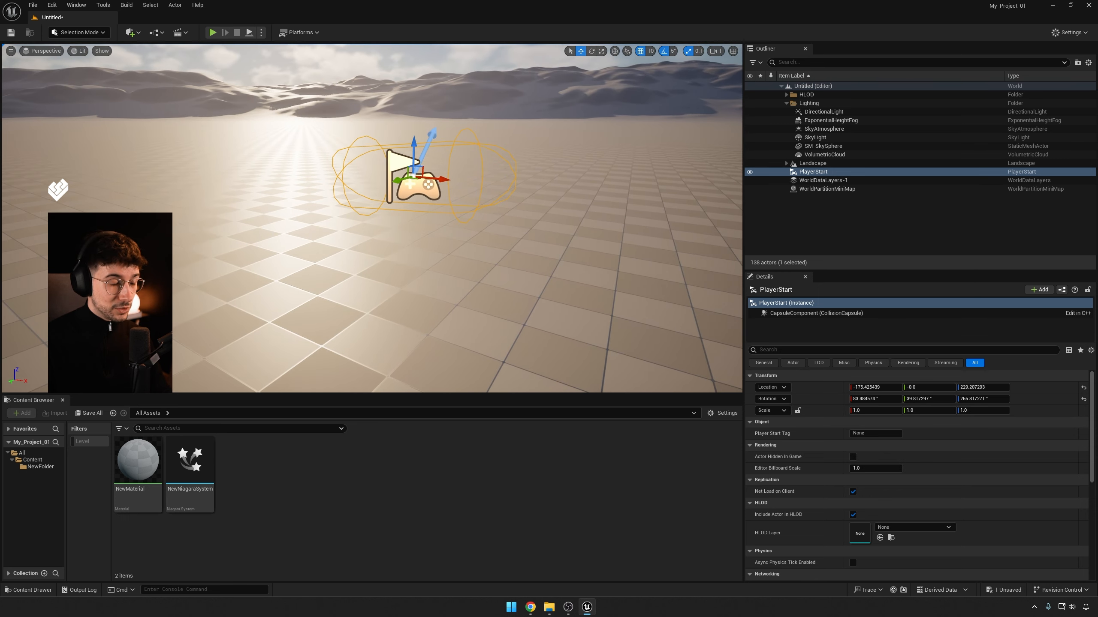
{"action": "left_click", "coordinate": [615, 51]}
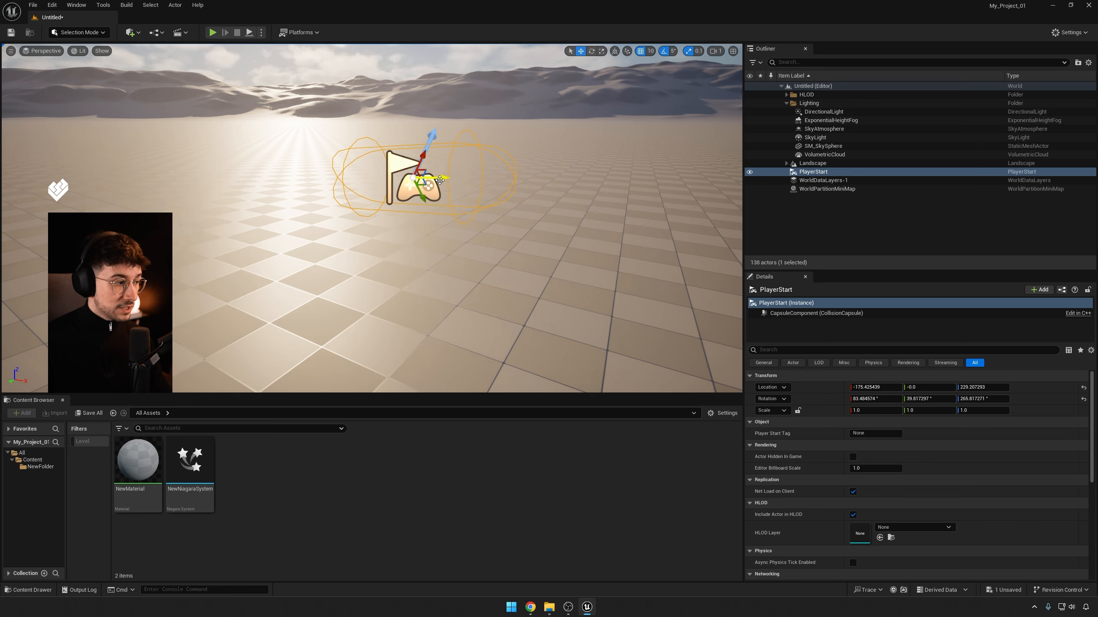
{"action": "left_click_drag", "start_coordinate": [439, 180], "coordinate": [408, 213]}
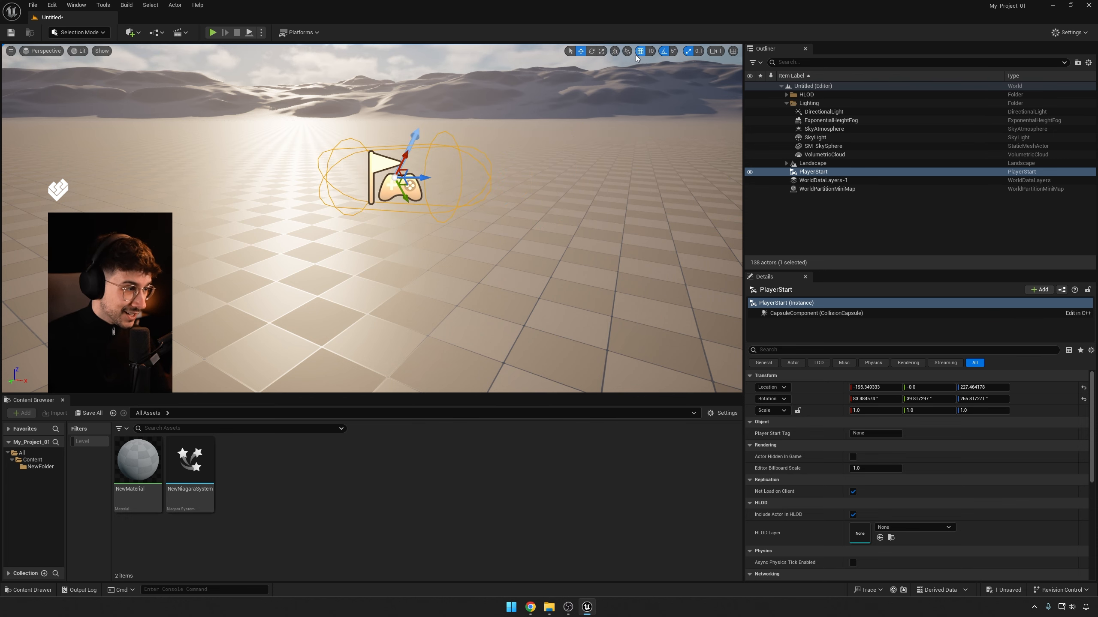
Undo all the recent moves and rotations of PlayerStart and bring it back into view.
{"action": "key", "text": "ctrl+z"}
{"action": "key", "text": "ctrl+z"}
{"action": "key", "text": "ctrl+z"}
{"action": "key", "text": "ctrl+z"}
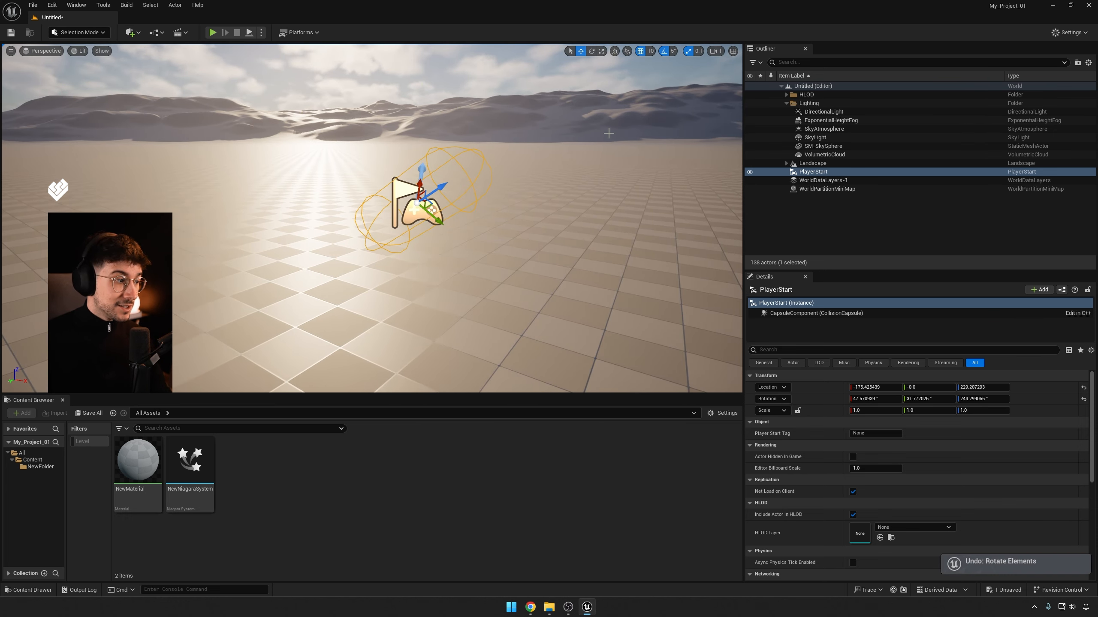
{"action": "key", "text": "ctrl+z"}
{"action": "key", "text": "ctrl+z"}
{"action": "key", "text": "ctrl+z"}
{"action": "key", "text": "ctrl+z"}
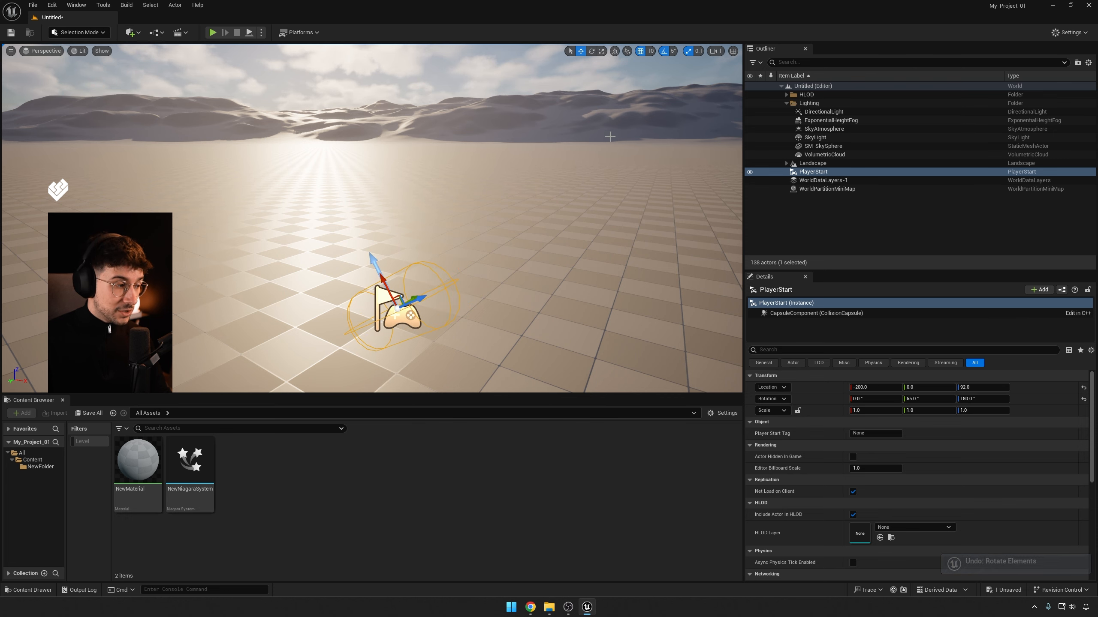
{"action": "key", "text": "s"}
{"action": "right_click_drag", "start_coordinate": [599, 158], "coordinate": [600, 178]}
{"action": "key", "text": "w"}
{"action": "key", "text": "s"}
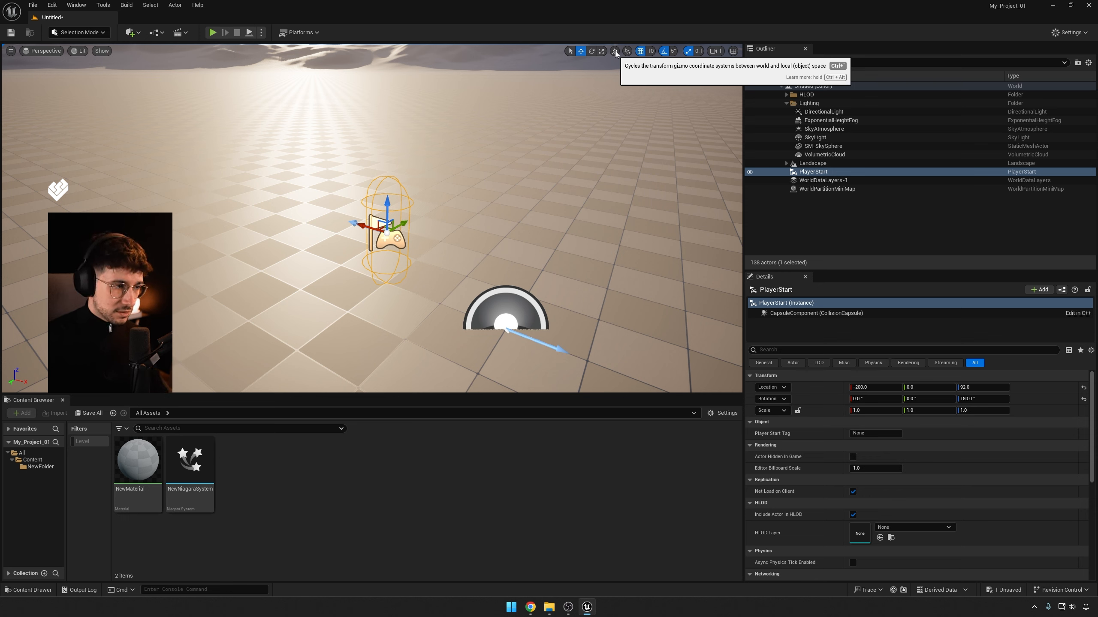
Try the select, translate, rotate and scale modes on PlayerStart in turn, ending in select mode.
{"action": "left_click", "coordinate": [569, 51]}
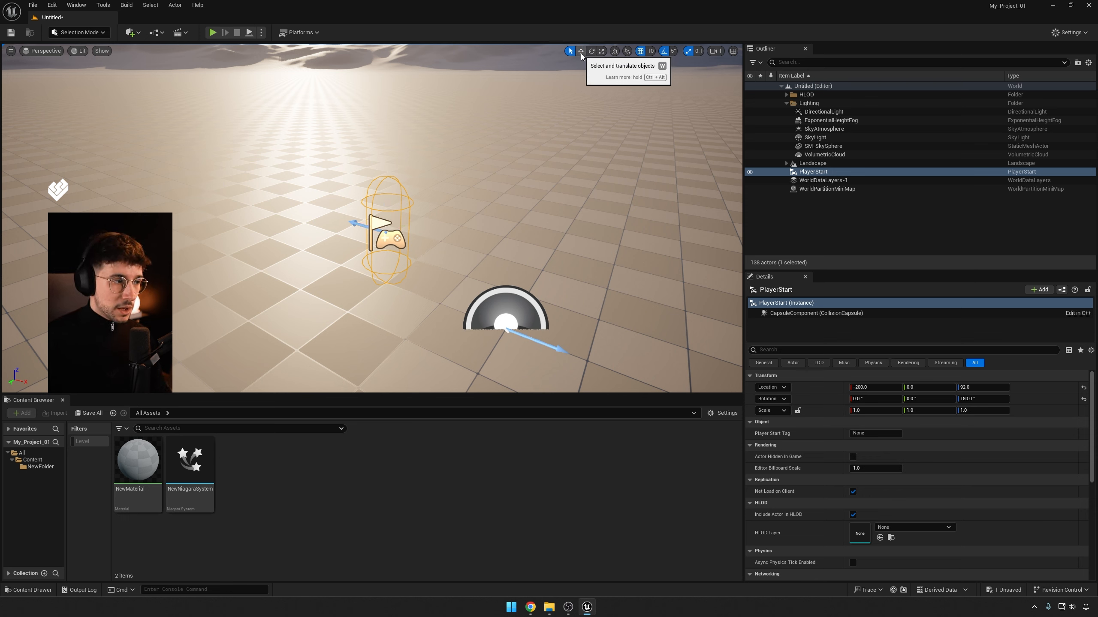
{"action": "left_click", "coordinate": [580, 51]}
{"action": "left_click", "coordinate": [591, 51]}
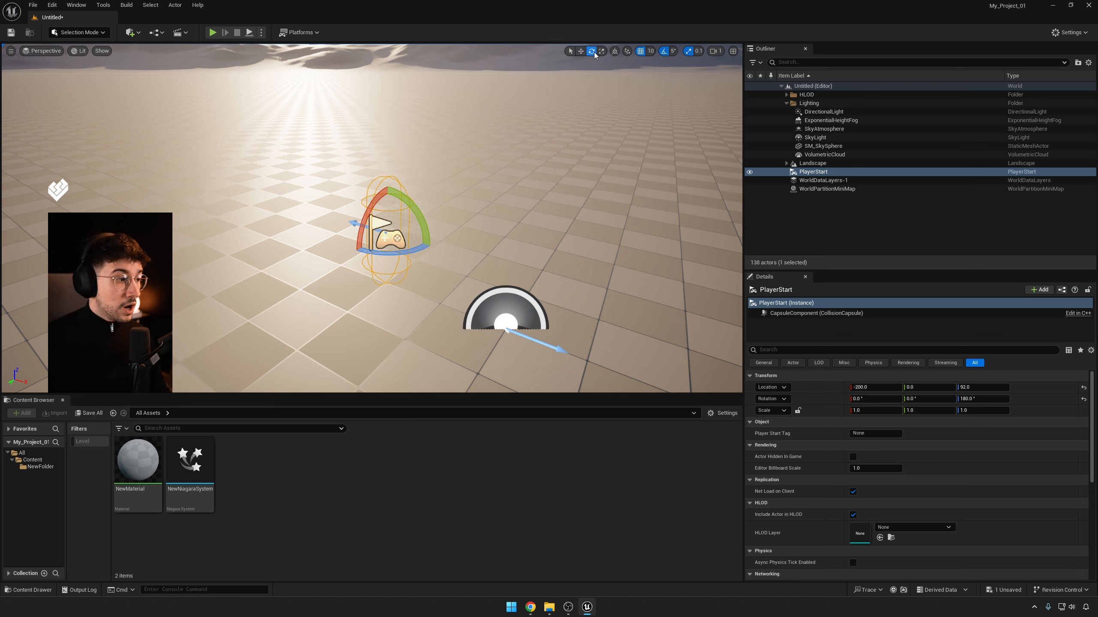
{"action": "left_click", "coordinate": [602, 53]}
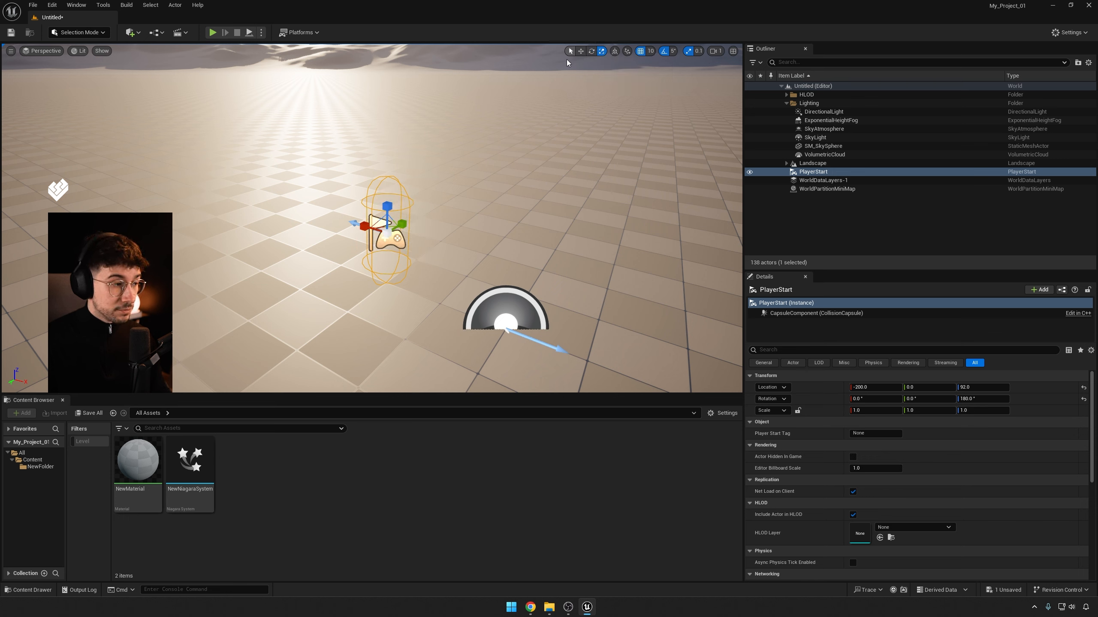
{"action": "left_click", "coordinate": [570, 51]}
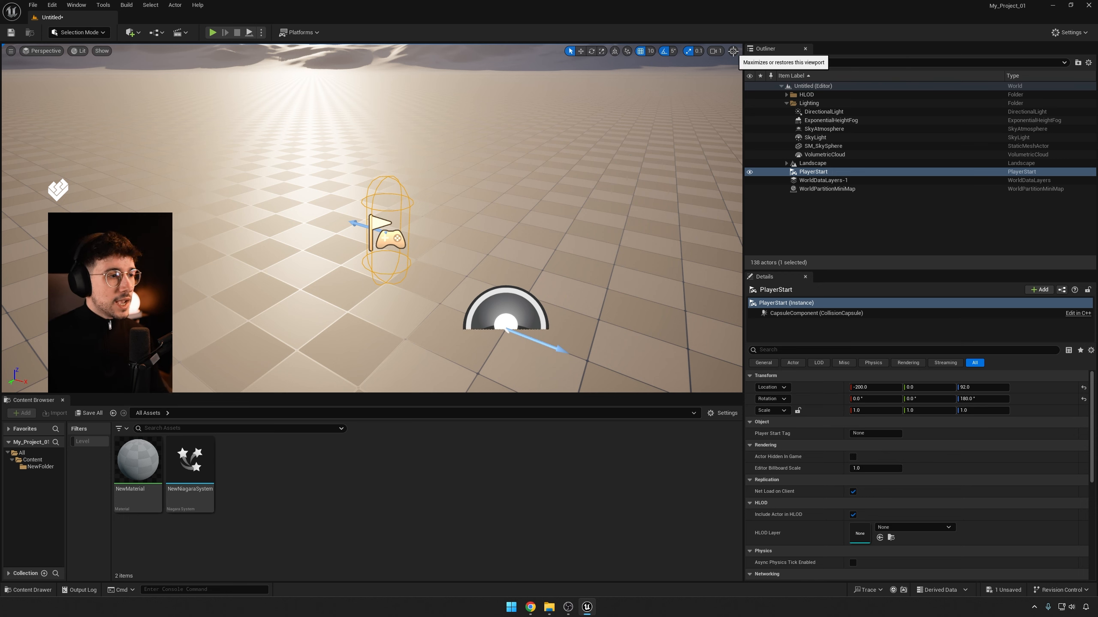
Show the four-viewport layout and switch the Top view's shading to Unlit, Lit and finally Lighting Only.
{"action": "left_click", "coordinate": [733, 51]}
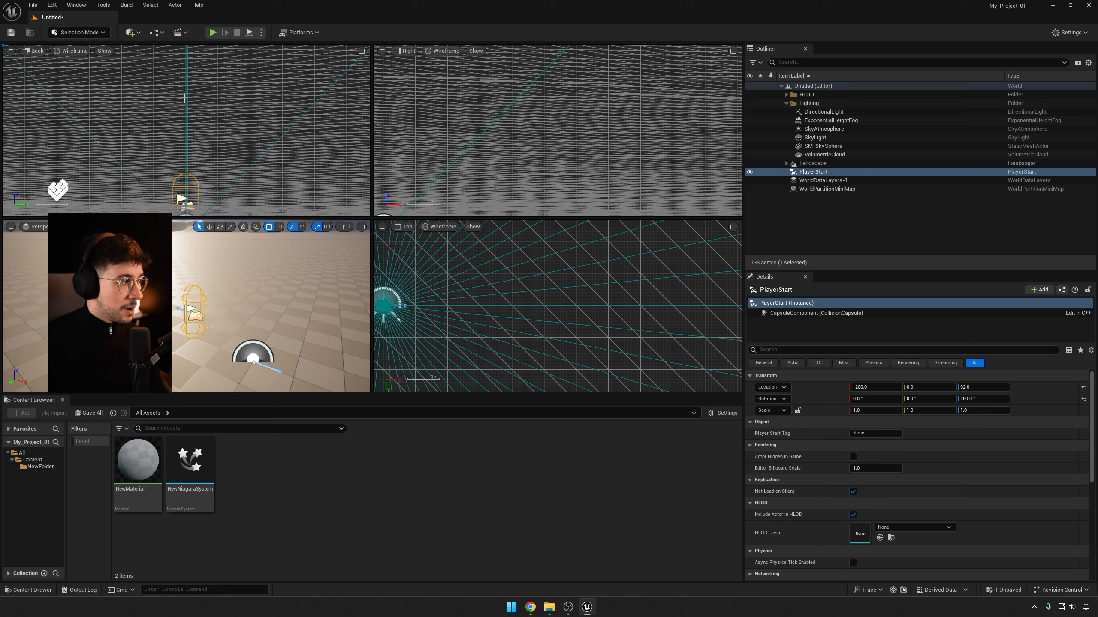
{"action": "left_click", "coordinate": [451, 233]}
{"action": "left_click", "coordinate": [494, 271]}
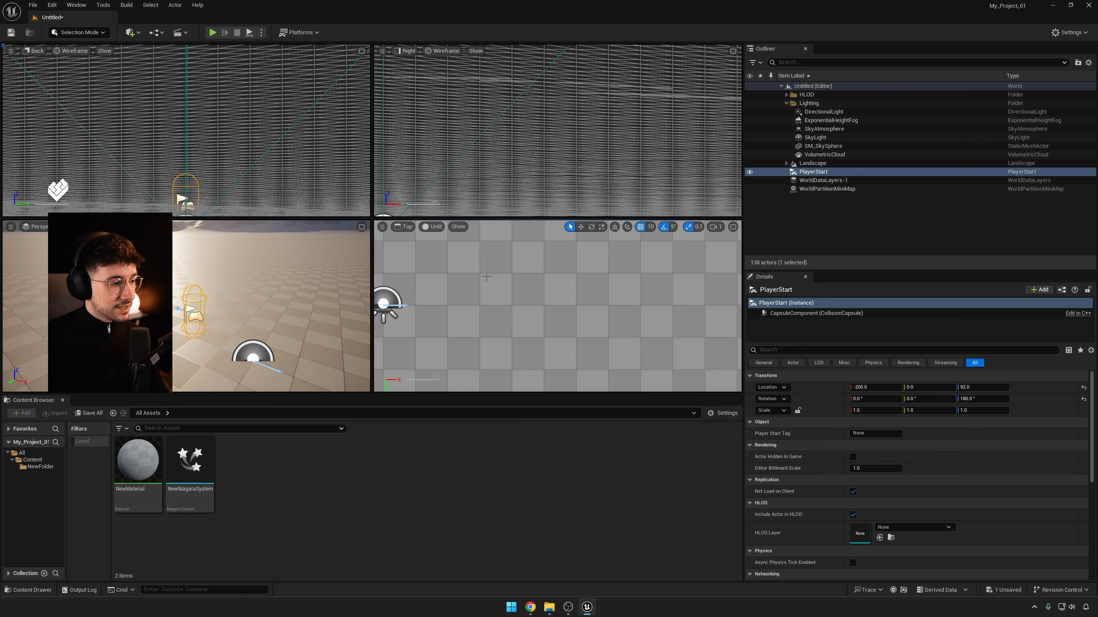
{"action": "left_click", "coordinate": [431, 226]}
{"action": "left_click", "coordinate": [451, 262]}
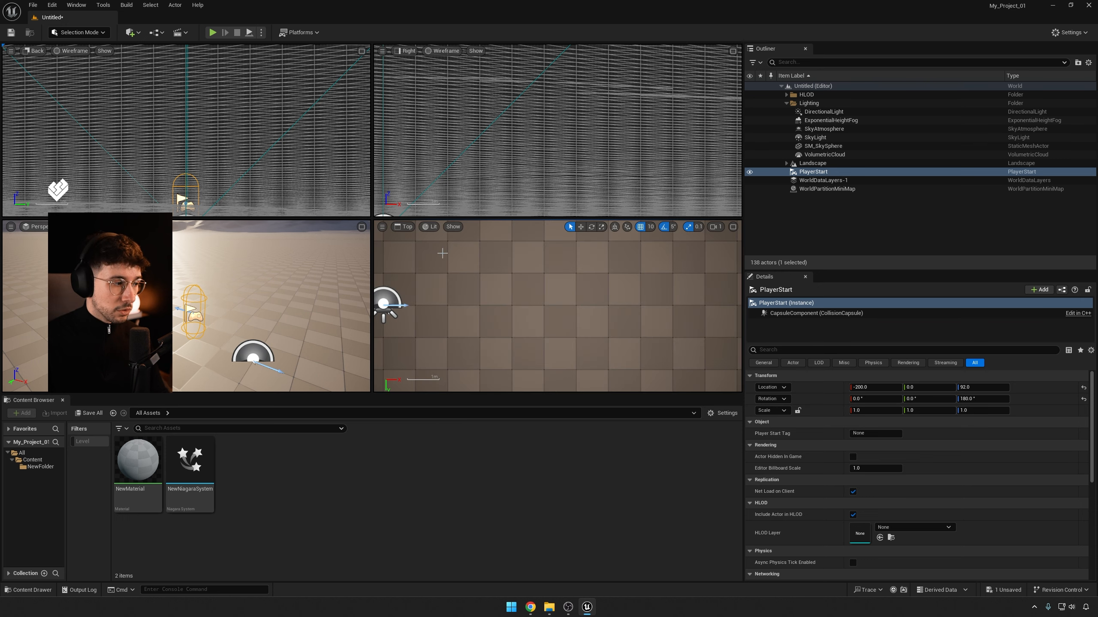
{"action": "left_click", "coordinate": [430, 228]}
{"action": "left_click", "coordinate": [467, 312]}
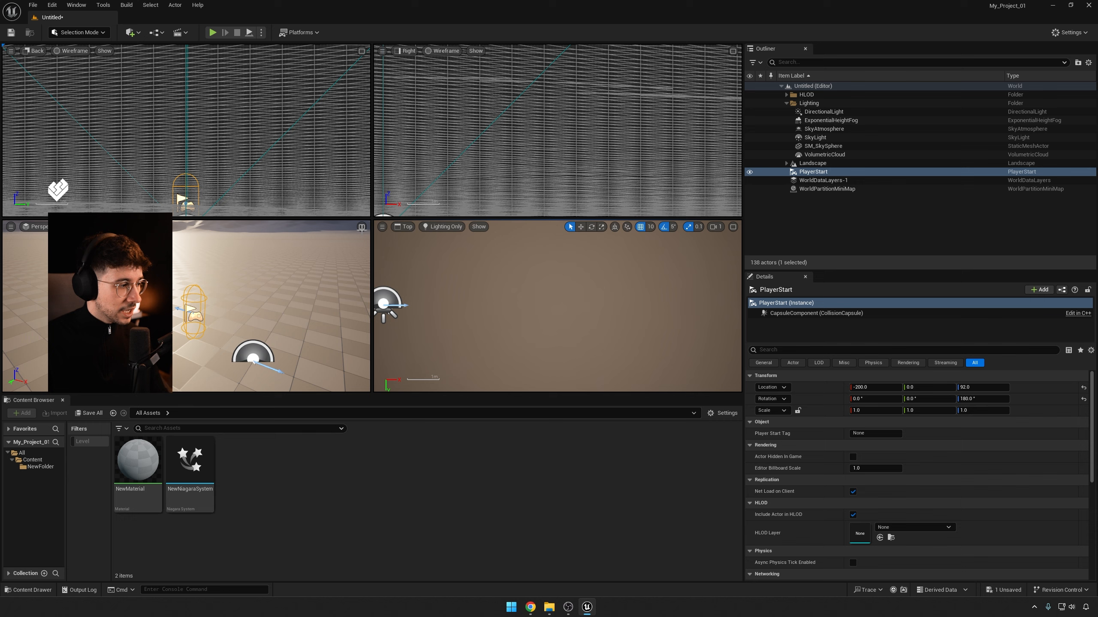
Maximize the Perspective view and select PlayerStart from the actor list.
{"action": "left_click", "coordinate": [362, 227]}
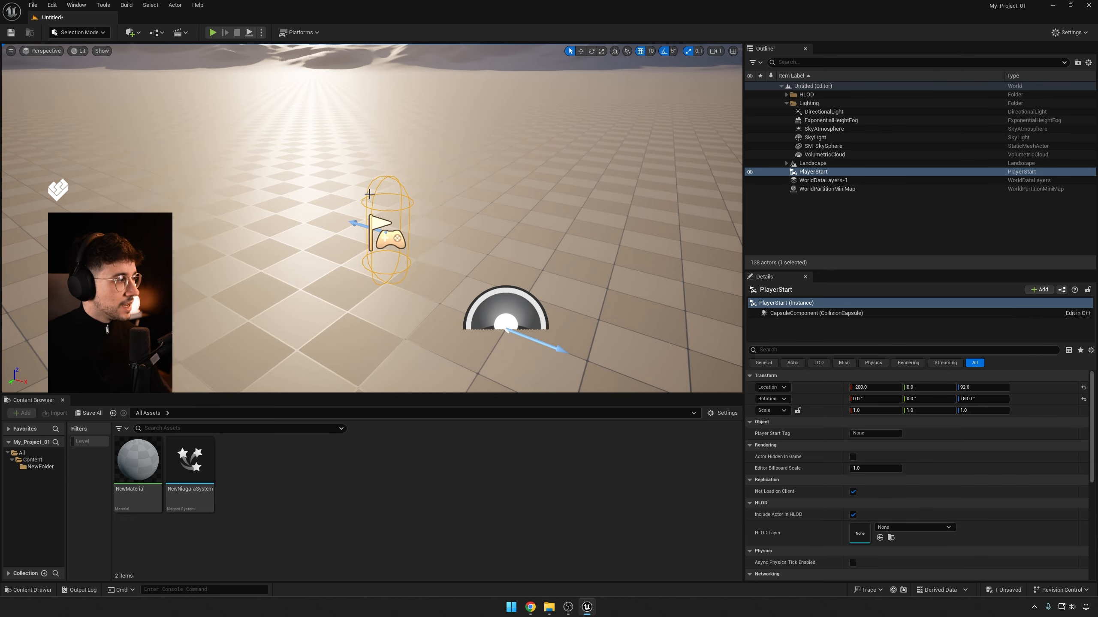
{"action": "right_click_drag", "start_coordinate": [505, 220], "coordinate": [474, 220]}
{"action": "key", "text": "s"}
{"action": "key", "text": "w"}
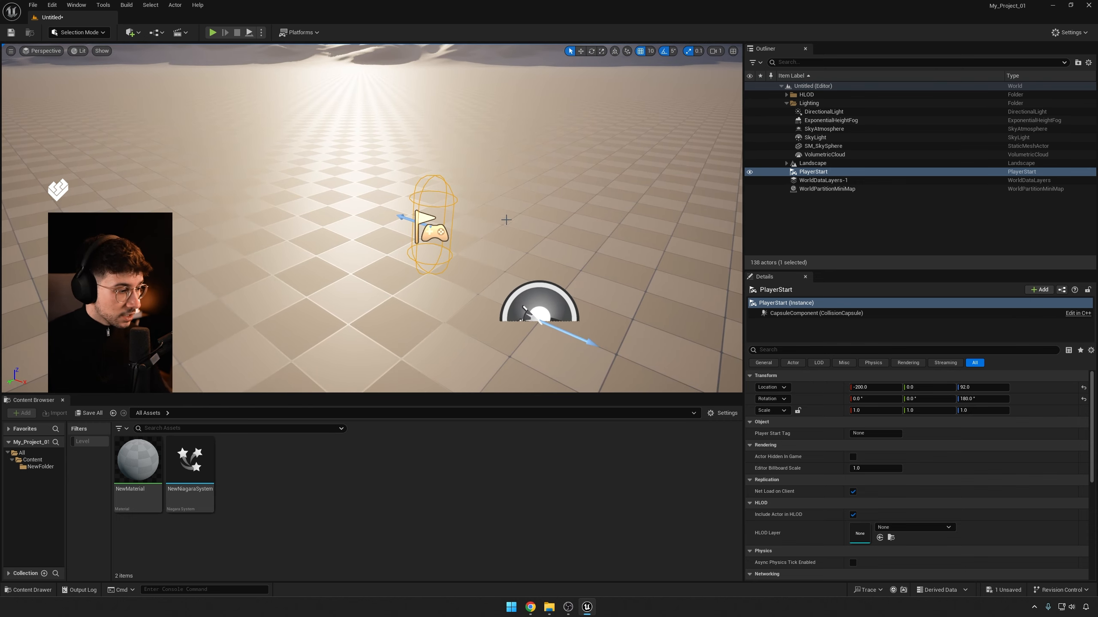
{"action": "left_click", "coordinate": [959, 228]}
{"action": "left_click", "coordinate": [813, 172]}
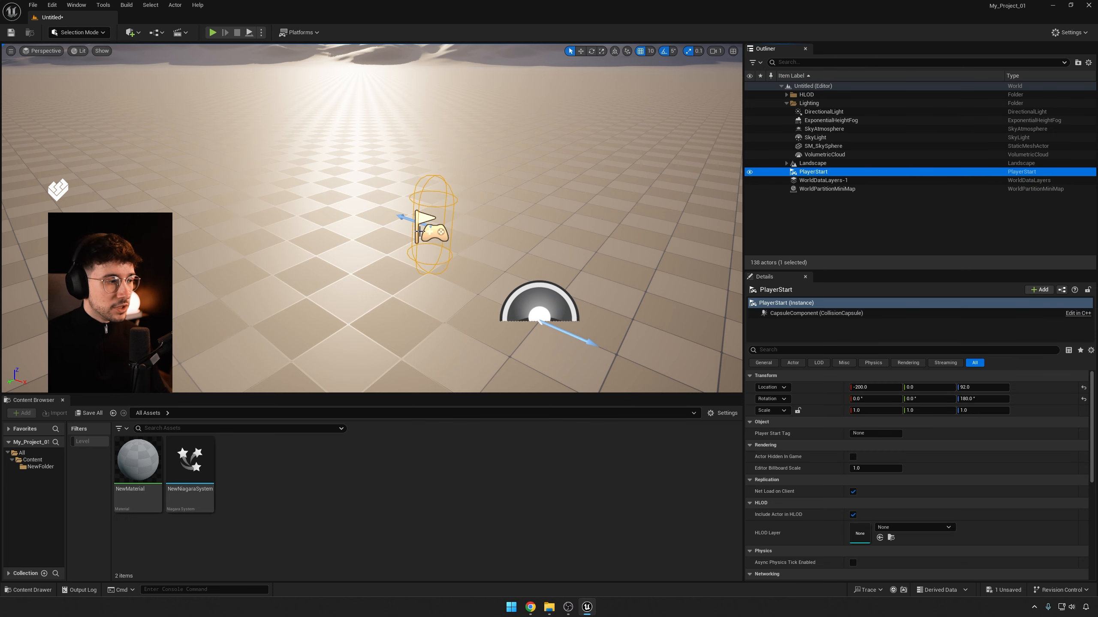
Activate translate mode, duplicate PlayerStart and move the copy to about X -190, Y -340.
{"action": "right_click_drag", "start_coordinate": [452, 228], "coordinate": [488, 231]}
{"action": "key", "text": "w"}
{"action": "key", "text": "s"}
{"action": "key", "text": "w"}
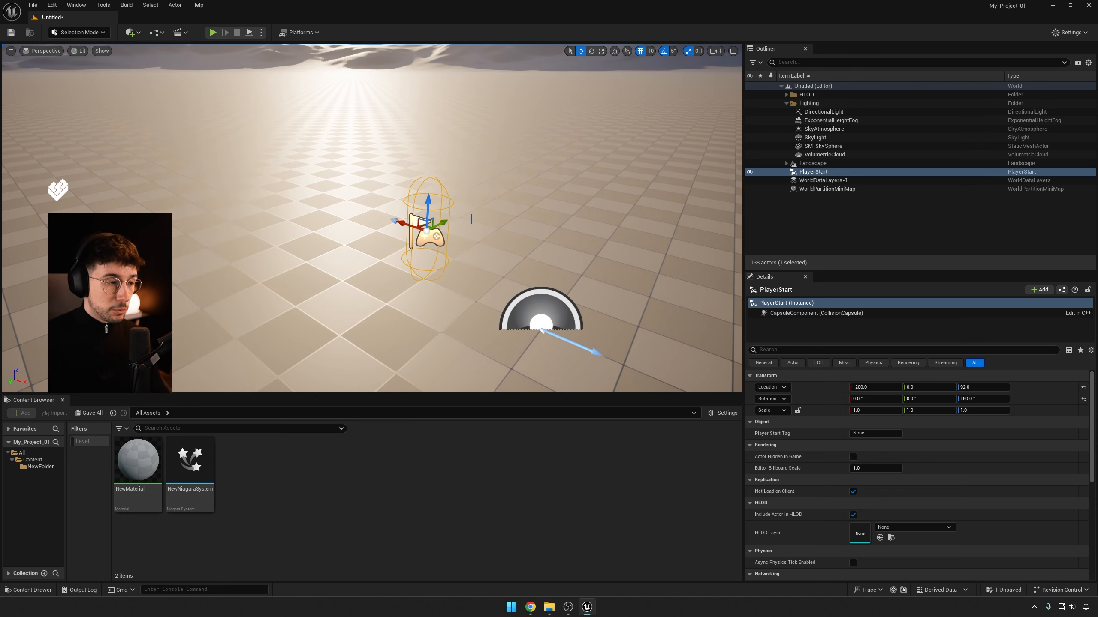
{"action": "left_click", "coordinate": [811, 175]}
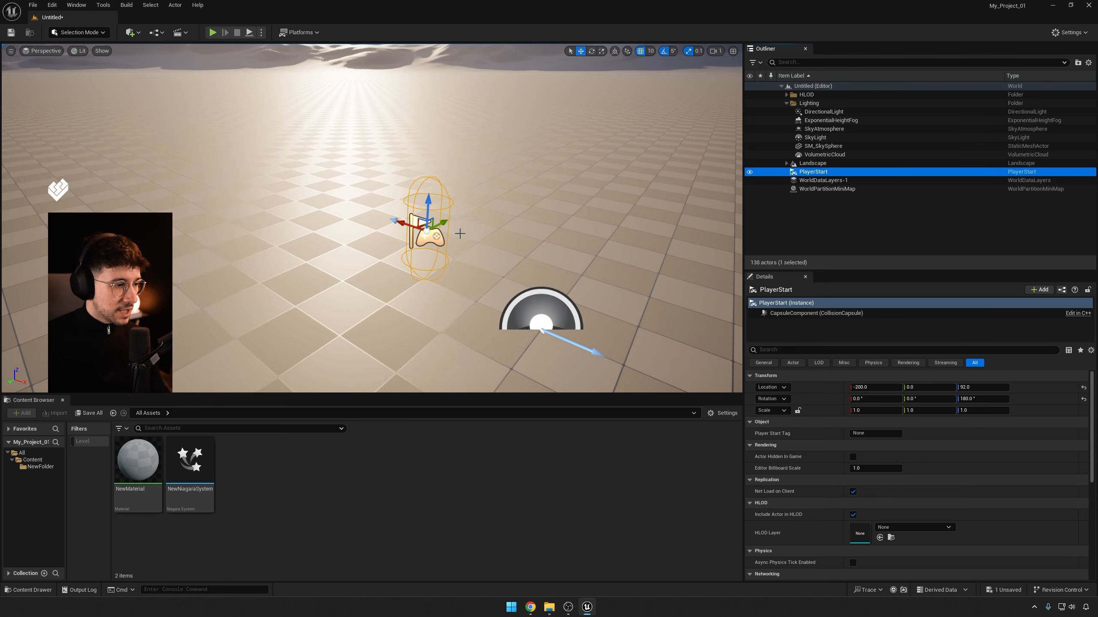
{"action": "key", "text": "ctrl+d"}
{"action": "left_click_drag", "start_coordinate": [447, 226], "coordinate": [524, 198]}
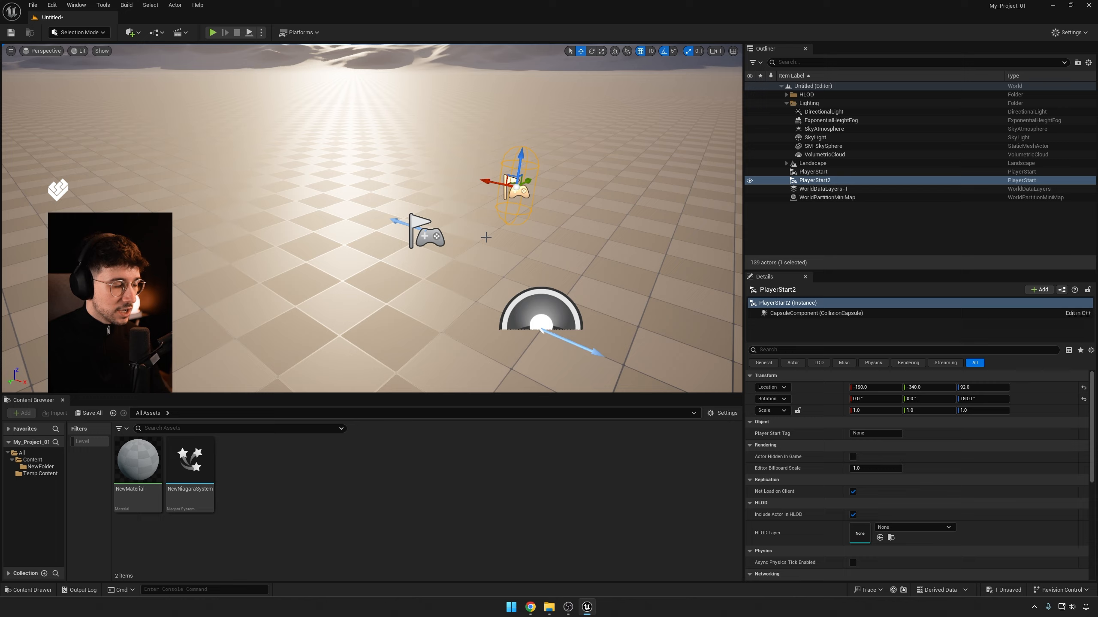
Pull a further copy out of PlayerStart2 along the Y axis to about Y -710.
{"action": "right_click_drag", "start_coordinate": [486, 238], "coordinate": [421, 210]}
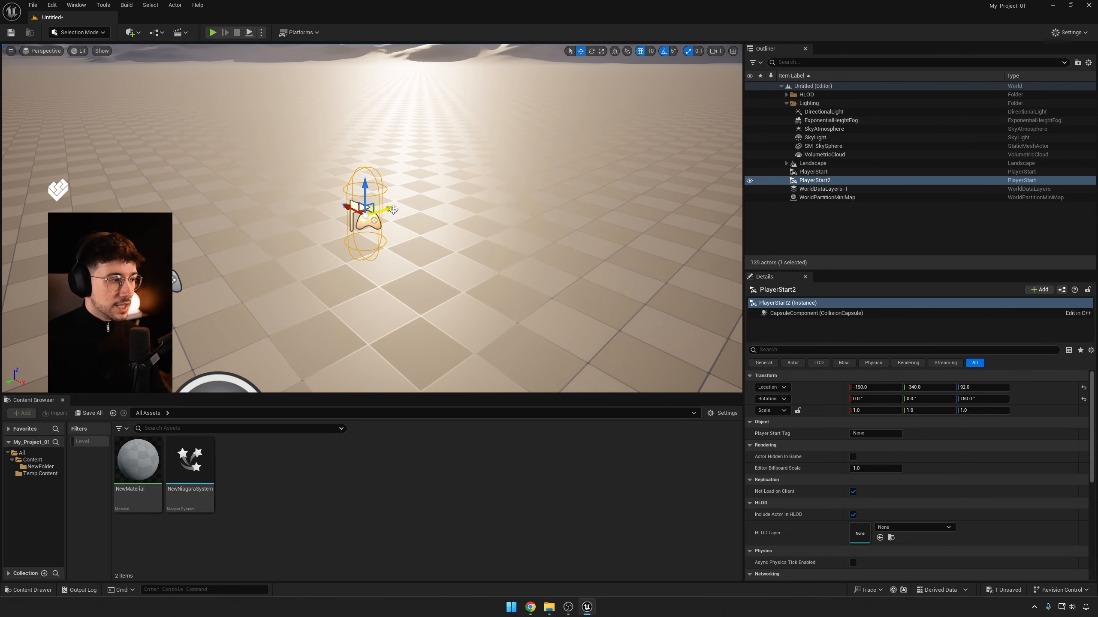
{"action": "left_click_drag", "start_coordinate": [394, 210], "coordinate": [511, 182], "text": "alt"}
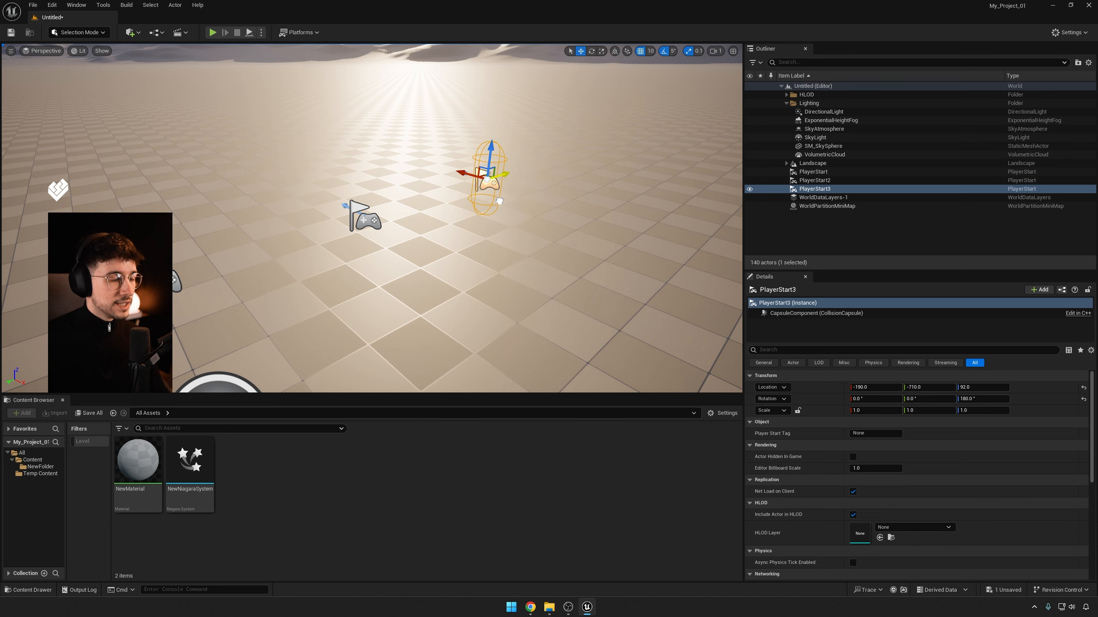
{"action": "right_click_drag", "start_coordinate": [511, 182], "coordinate": [493, 183]}
{"action": "mouse_move", "coordinate": [584, 200]}
{"action": "right_mouse_down"}
{"action": "mouse_move", "coordinate": [567, 197]}
{"action": "mouse_move", "coordinate": [583, 201]}
{"action": "right_mouse_up"}
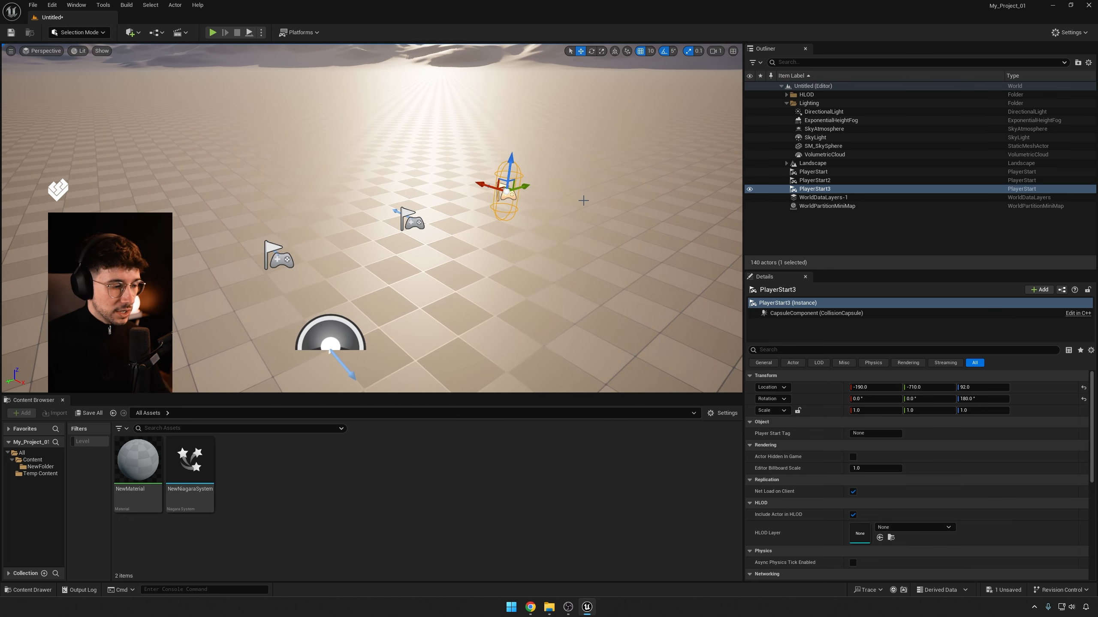
Delete the two duplicated player starts, PlayerStart3 and PlayerStart2, from the level.
{"action": "key", "text": "Delete"}
{"action": "left_click", "coordinate": [409, 223]}
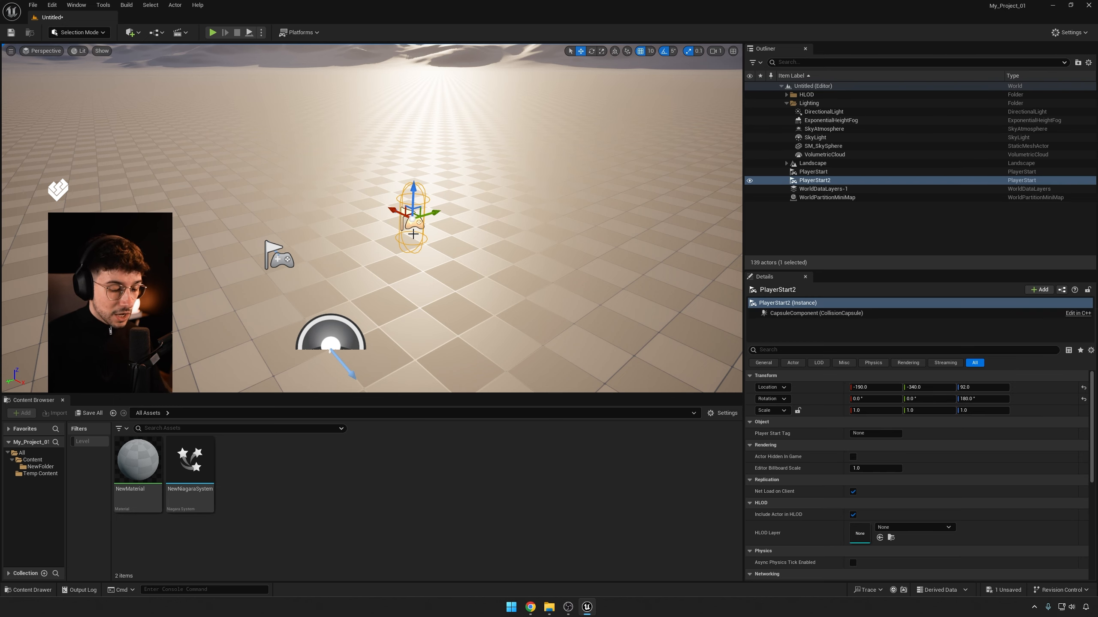
{"action": "key", "text": "Delete"}
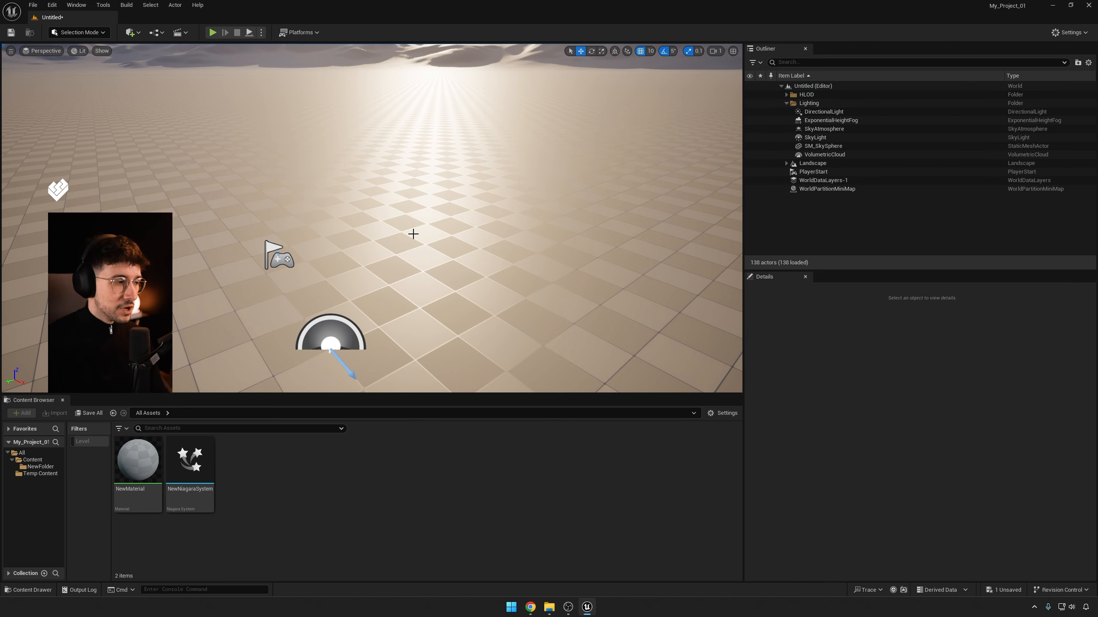
Select the original PlayerStart in the level, then switch the selection to the Landscape actor.
{"action": "key", "text": "a"}
{"action": "mouse_move", "coordinate": [411, 218]}
{"action": "right_mouse_down"}
{"action": "mouse_move", "coordinate": [428, 219]}
{"action": "mouse_move", "coordinate": [424, 232]}
{"action": "right_mouse_up"}
{"action": "key", "text": "w"}
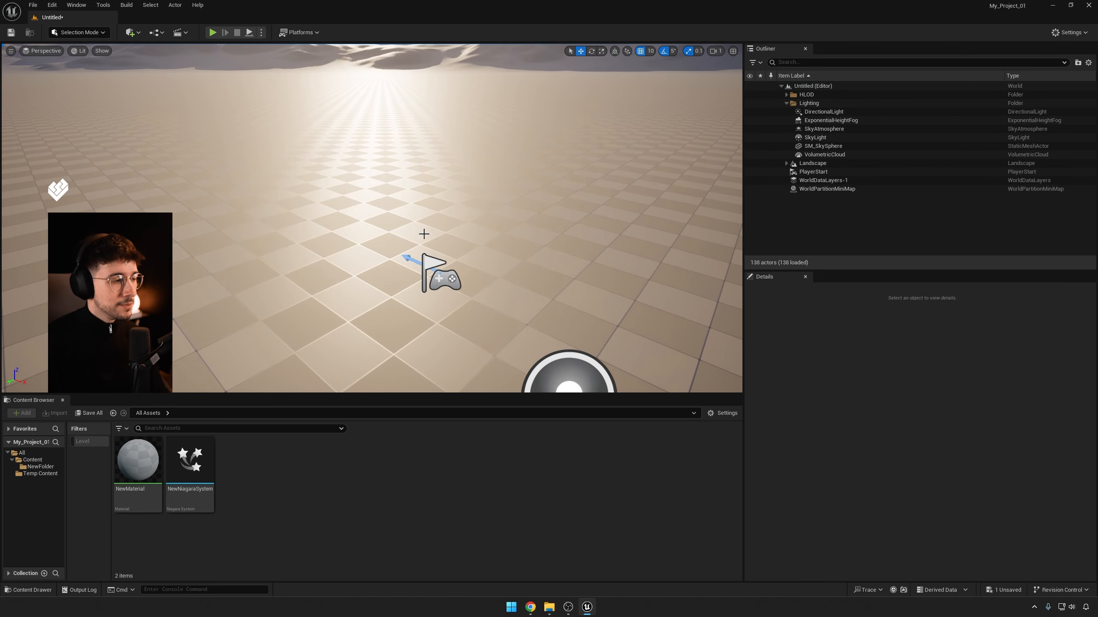
{"action": "left_click", "coordinate": [435, 277]}
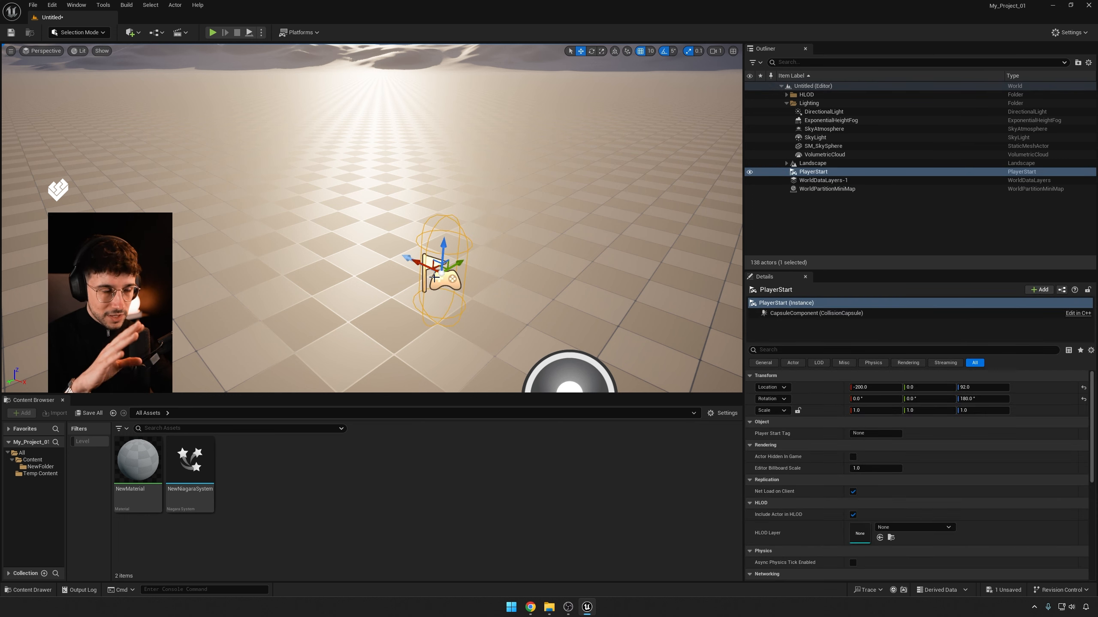
{"action": "key", "text": "s"}
{"action": "right_click_drag", "start_coordinate": [608, 246], "coordinate": [615, 256]}
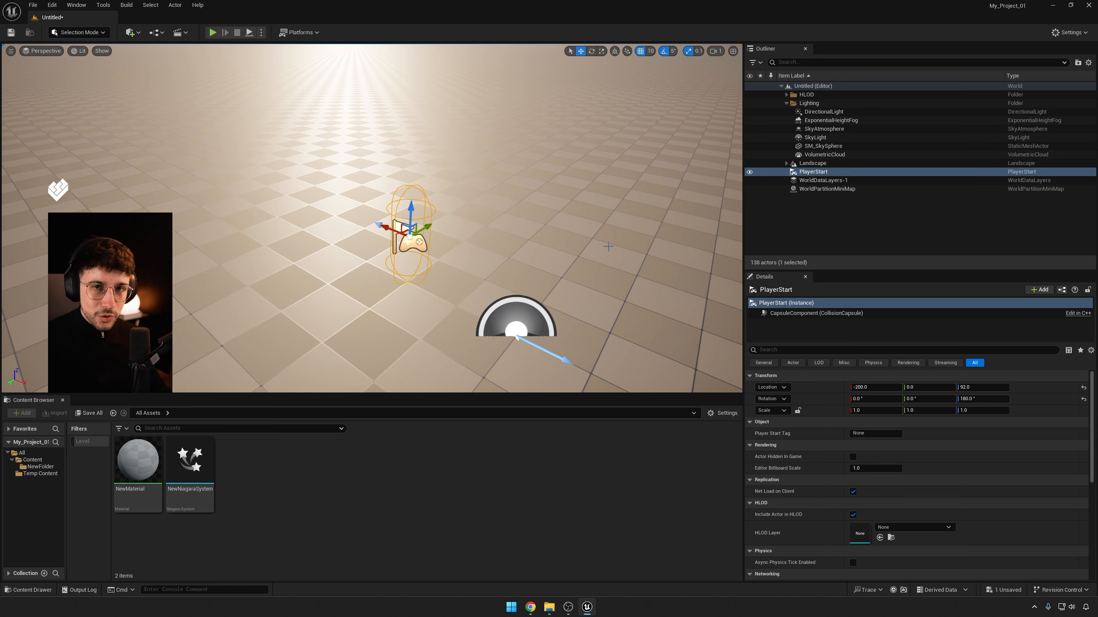
{"action": "left_click", "coordinate": [915, 226]}
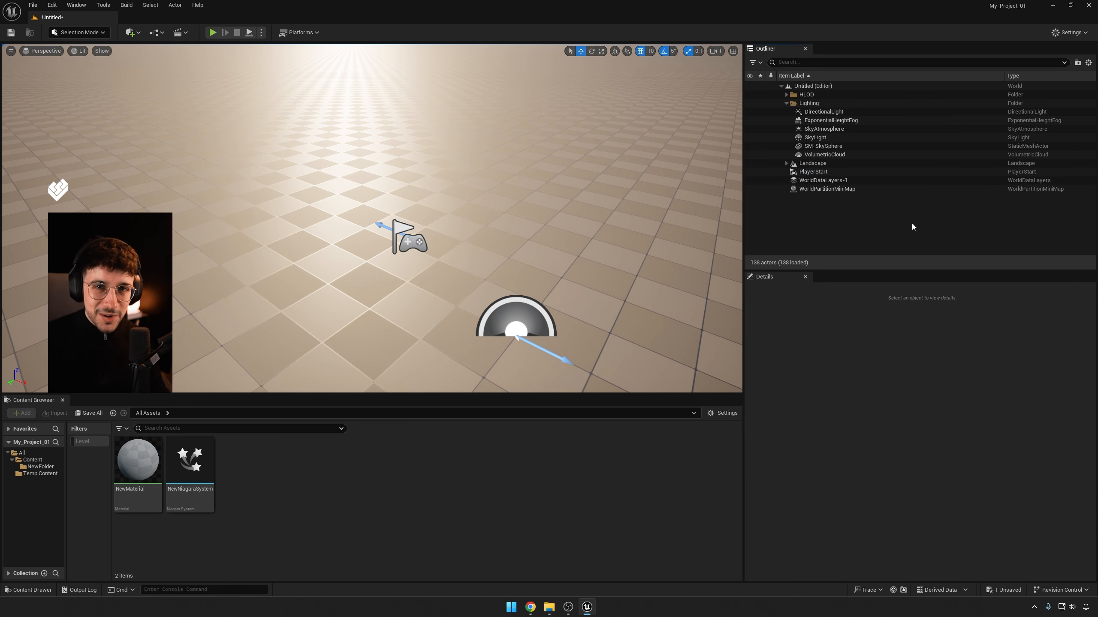
{"action": "left_click", "coordinate": [843, 163]}
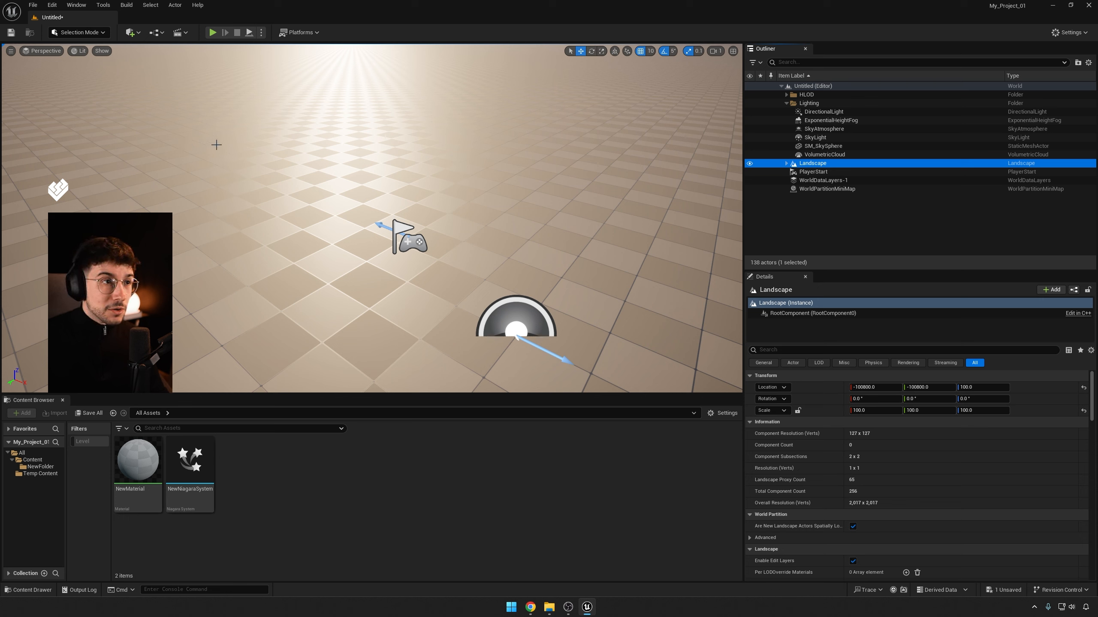
{"action": "left_click", "coordinate": [55, 18]}
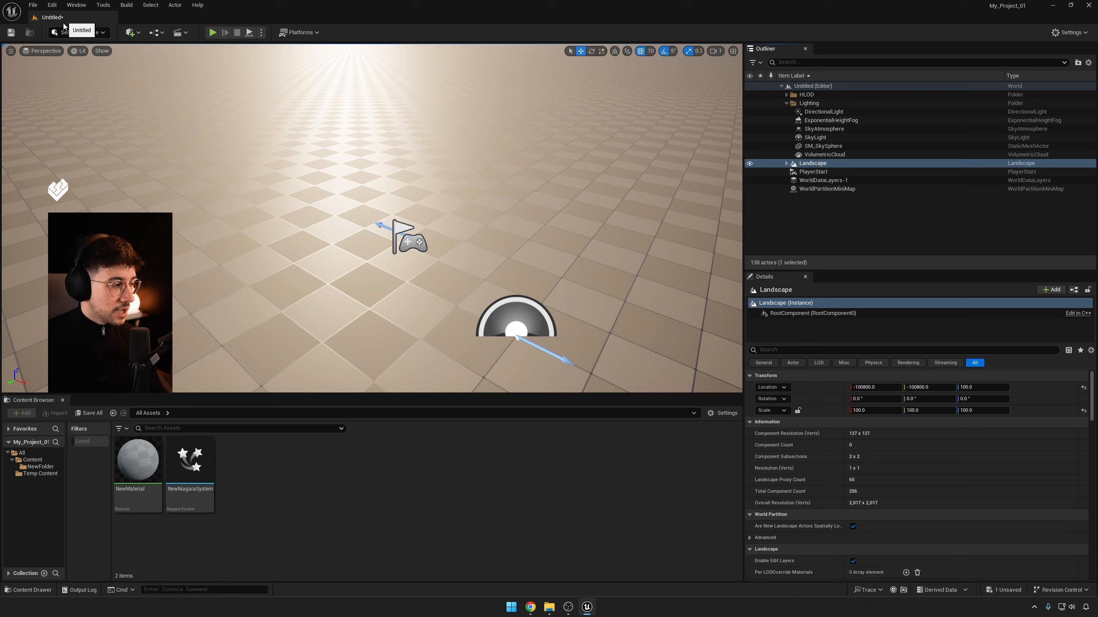
Duplicate the NewMaterial asset and save the copy.
{"action": "left_click", "coordinate": [138, 493]}
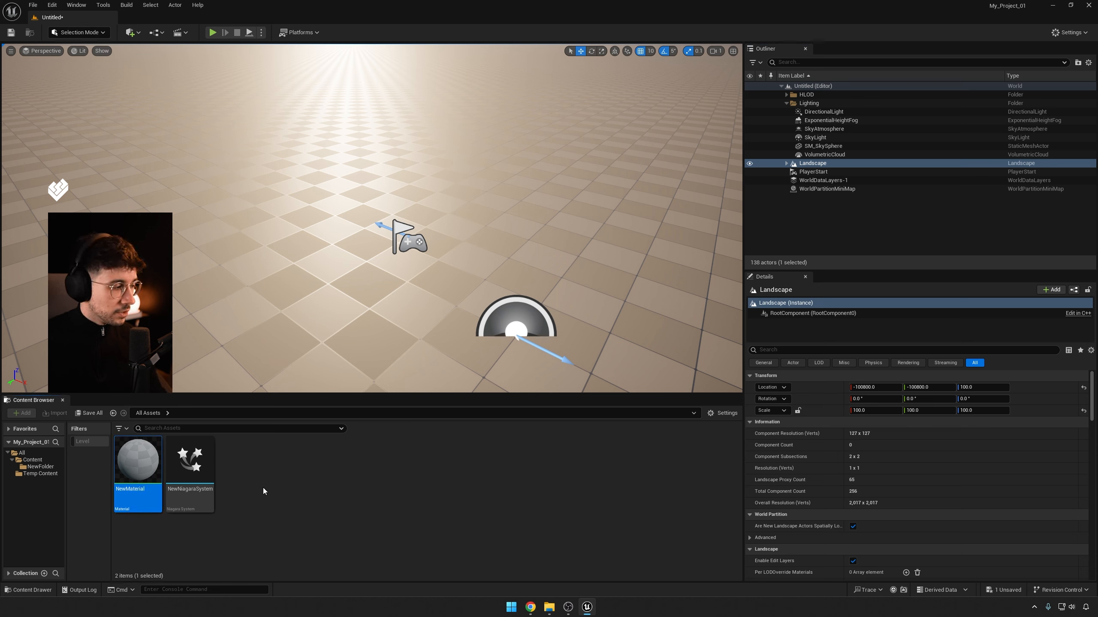
{"action": "key", "text": "ctrl+d"}
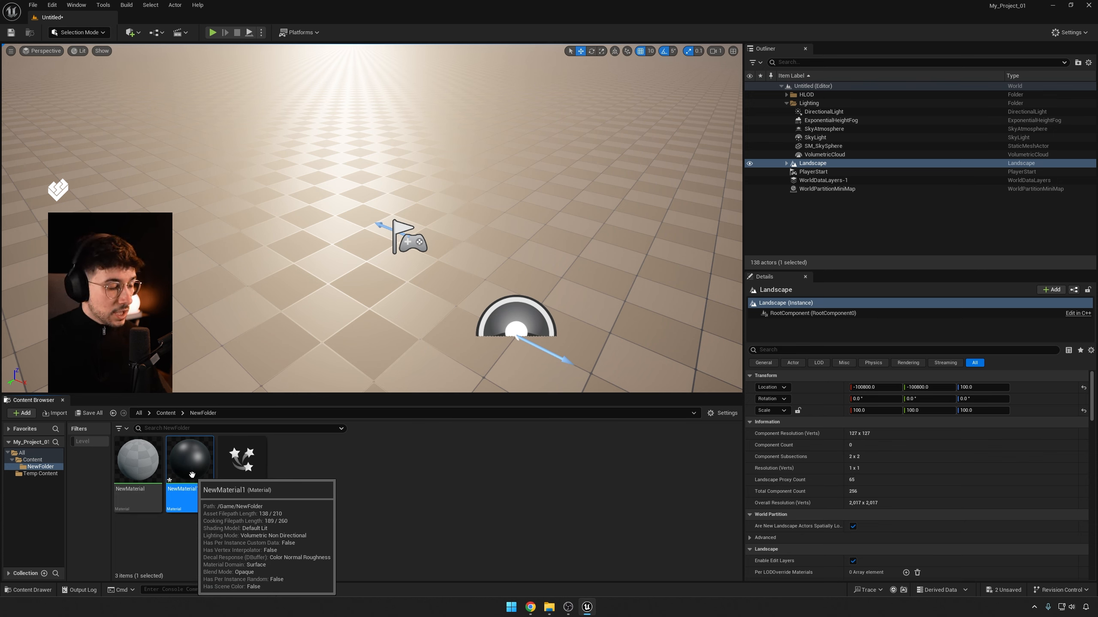
{"action": "key", "text": "ctrl+s"}
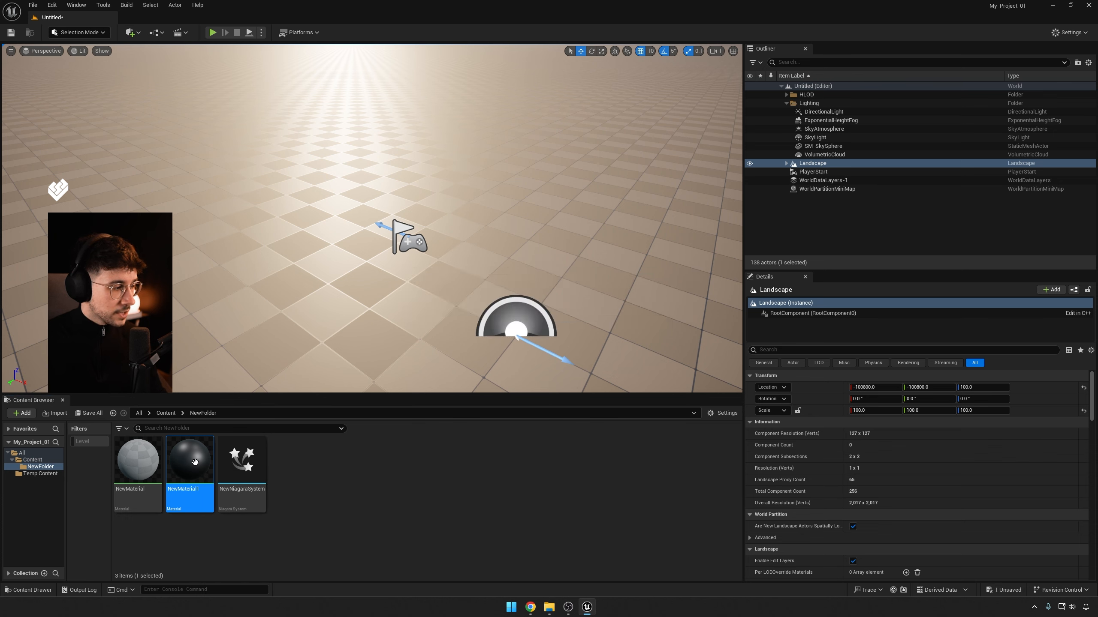
Duplicate the copied material NewMaterial1 and save the resulting asset.
{"action": "key", "text": "ctrl+d"}
{"action": "right_click", "coordinate": [244, 462]}
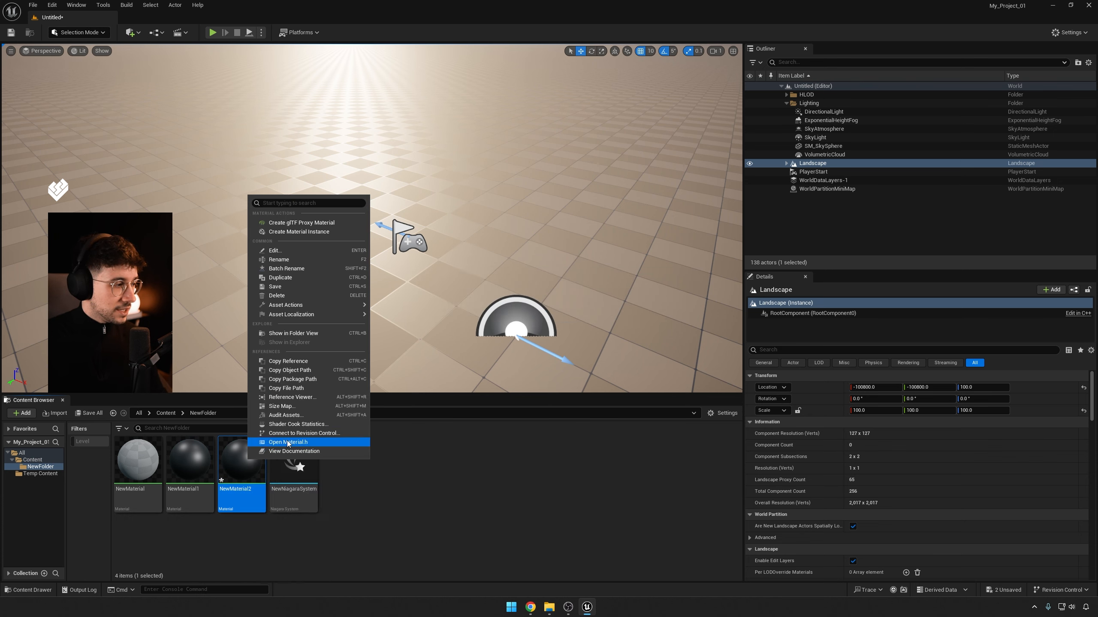
{"action": "left_click", "coordinate": [276, 287]}
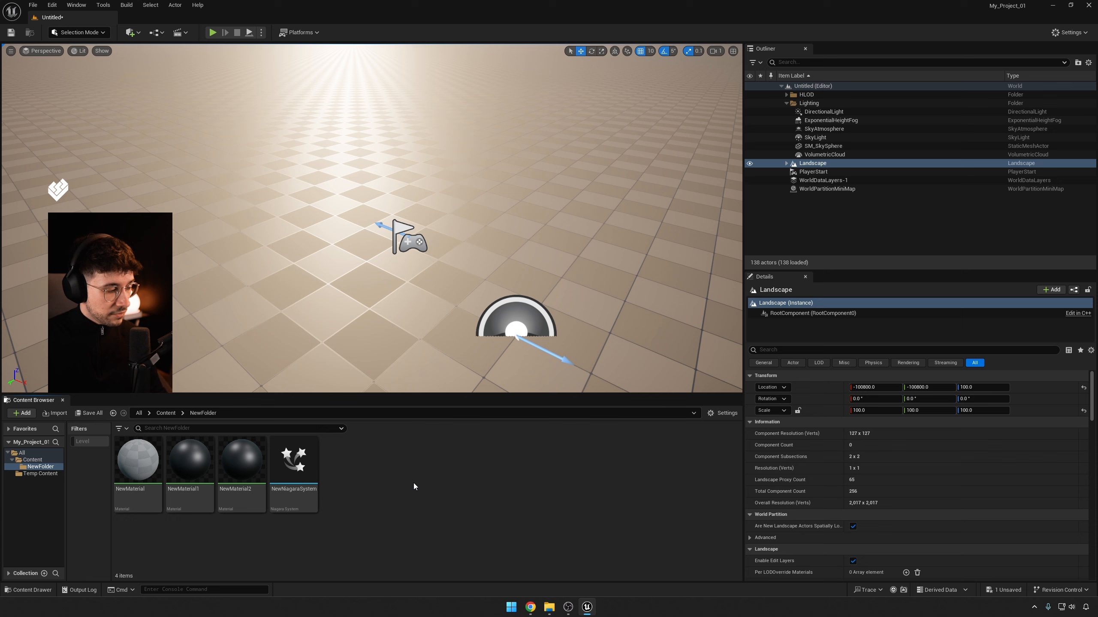
Create four more duplicates of the material in NewFolder and clear the asset selection.
{"action": "key", "text": "ctrl+d"}
{"action": "key", "text": "ctrl+d"}
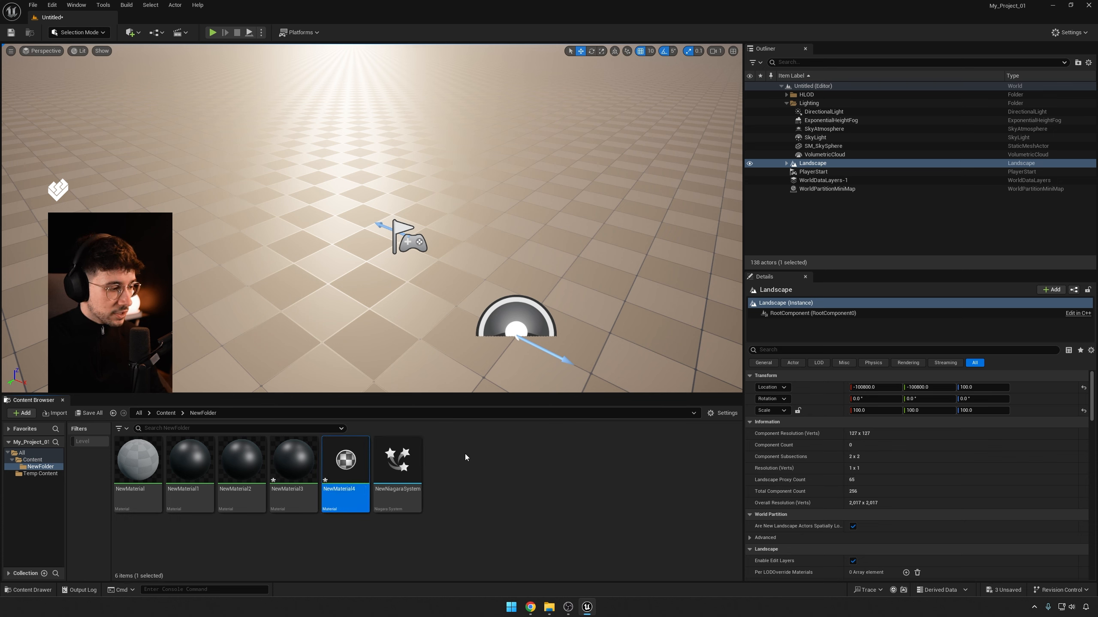
{"action": "key", "text": "ctrl+d"}
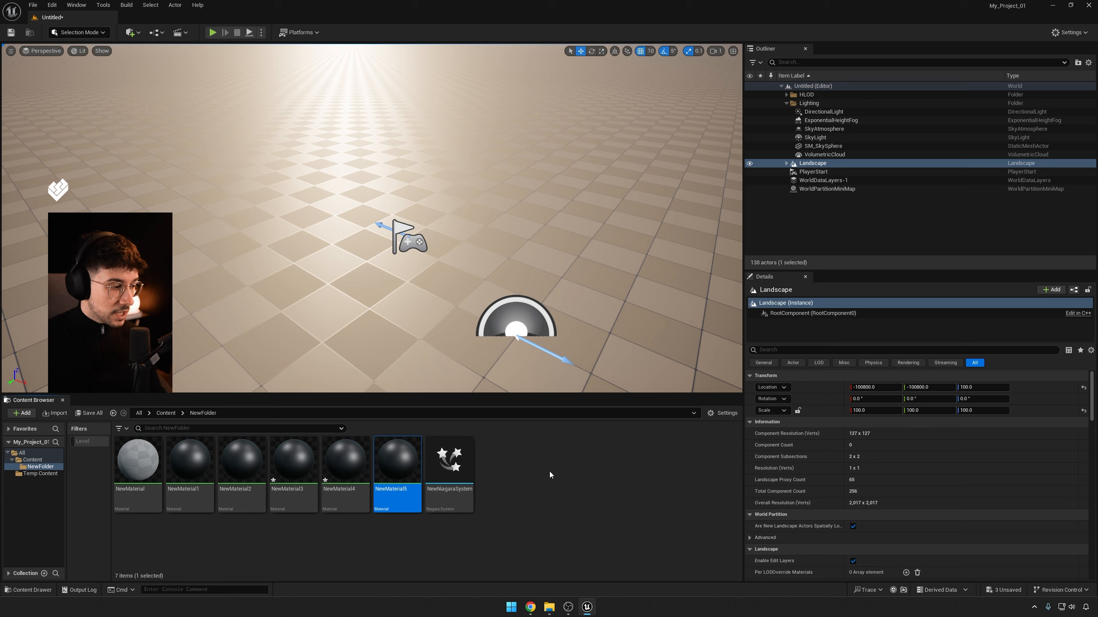
{"action": "key", "text": "ctrl+d"}
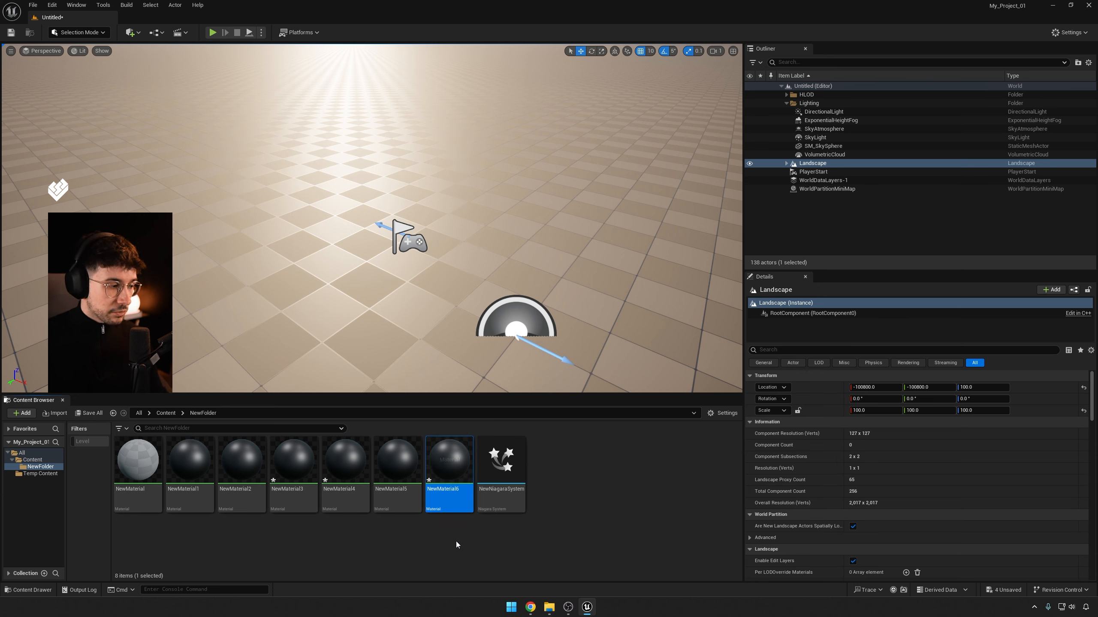
{"action": "left_click", "coordinate": [452, 536]}
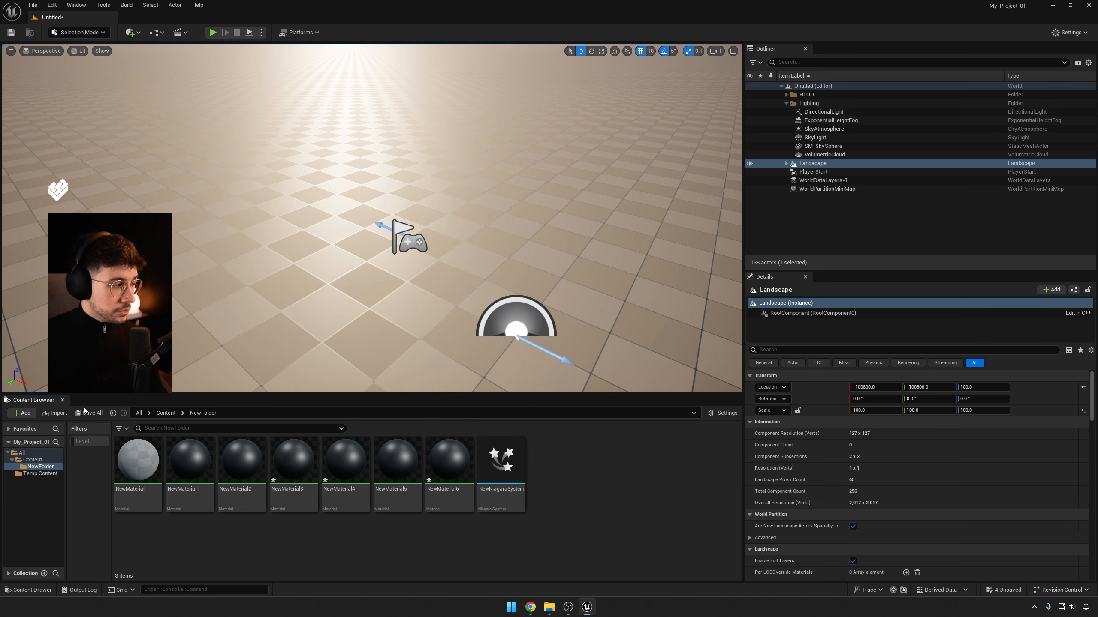
Save the current level under the name Untitled in Content/NewFolder.
{"action": "left_click", "coordinate": [31, 5]}
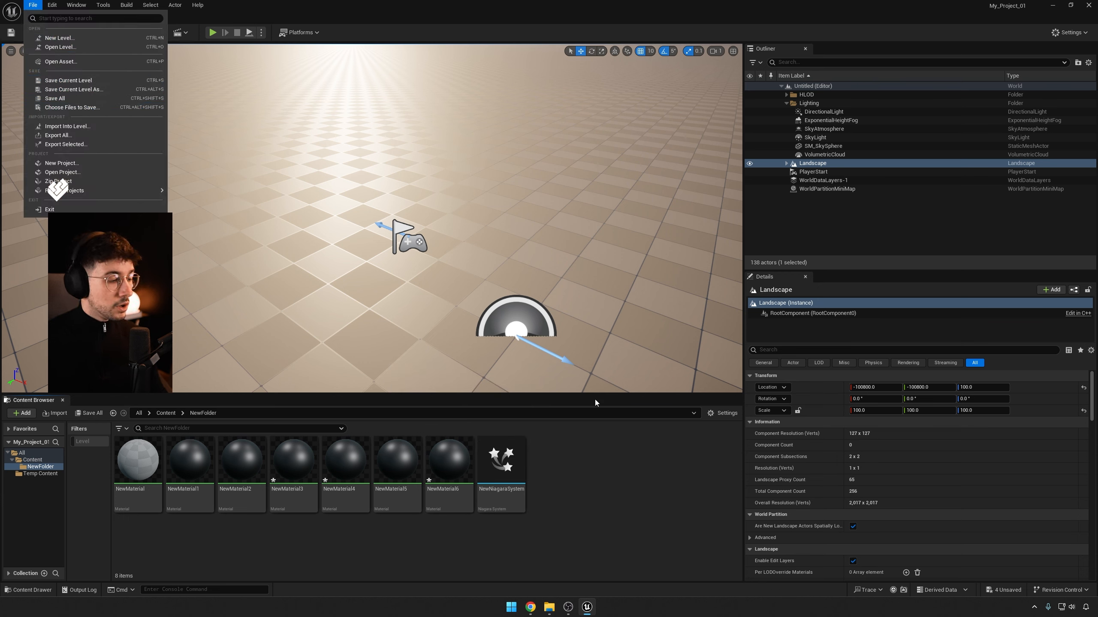
{"action": "left_click", "coordinate": [635, 441]}
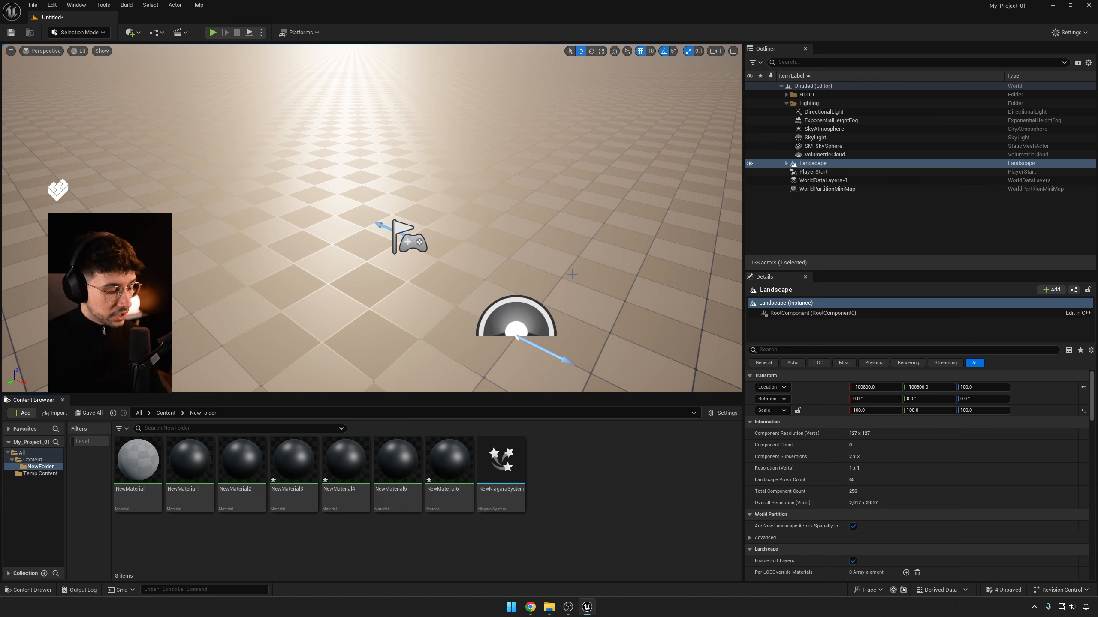
{"action": "key", "text": "ctrl+s"}
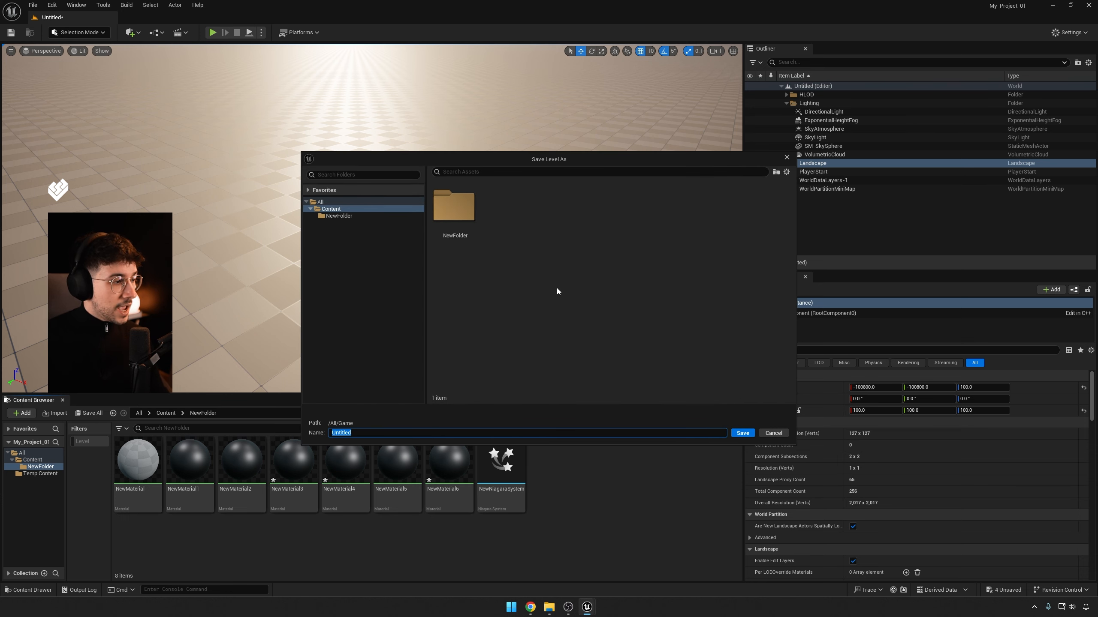
{"action": "left_click_drag", "start_coordinate": [591, 160], "coordinate": [563, 113]}
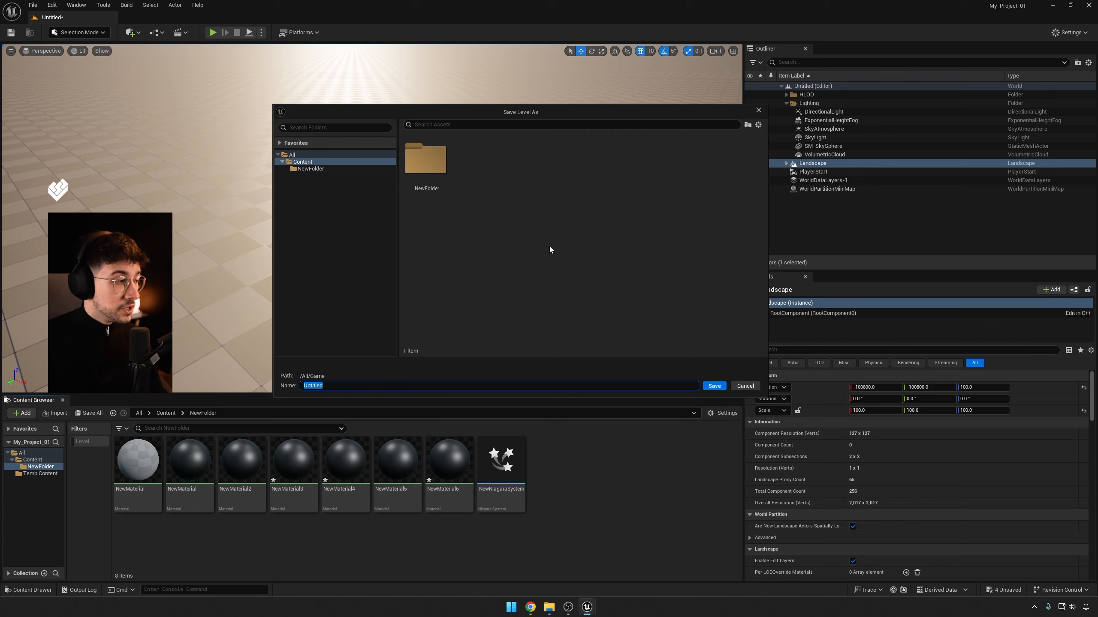
{"action": "left_click", "coordinate": [358, 169]}
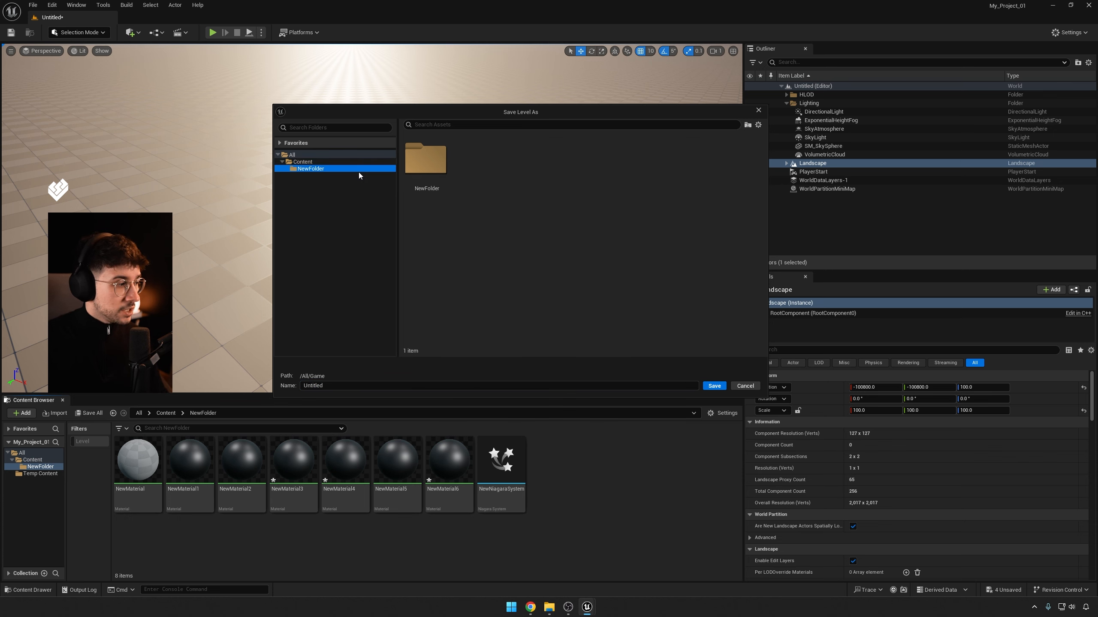
{"action": "left_click", "coordinate": [709, 386]}
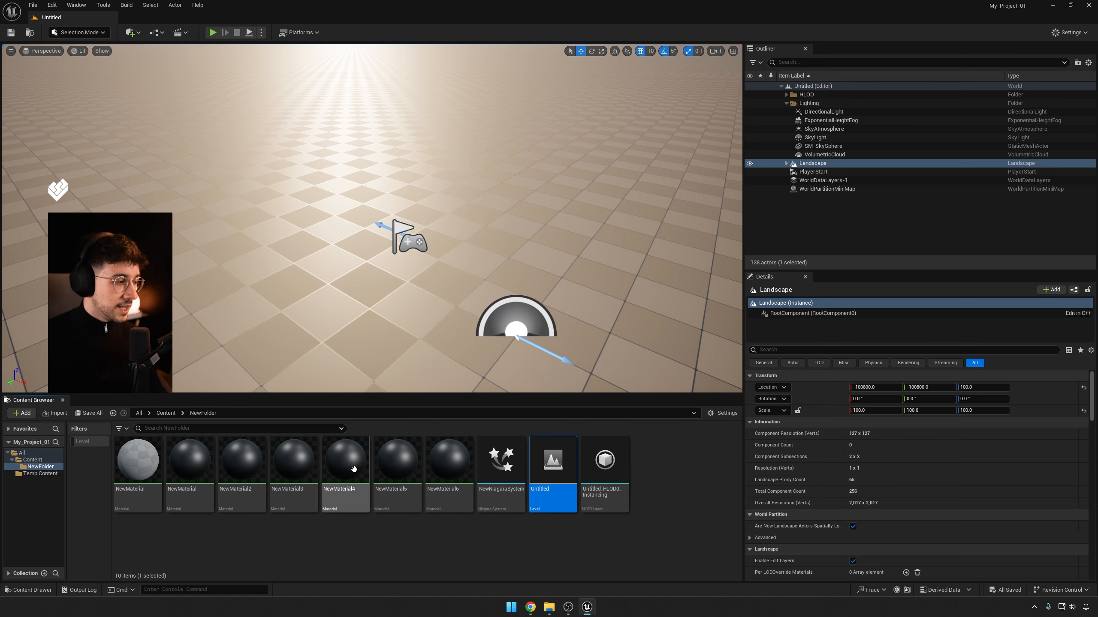
{"action": "left_click", "coordinate": [658, 518]}
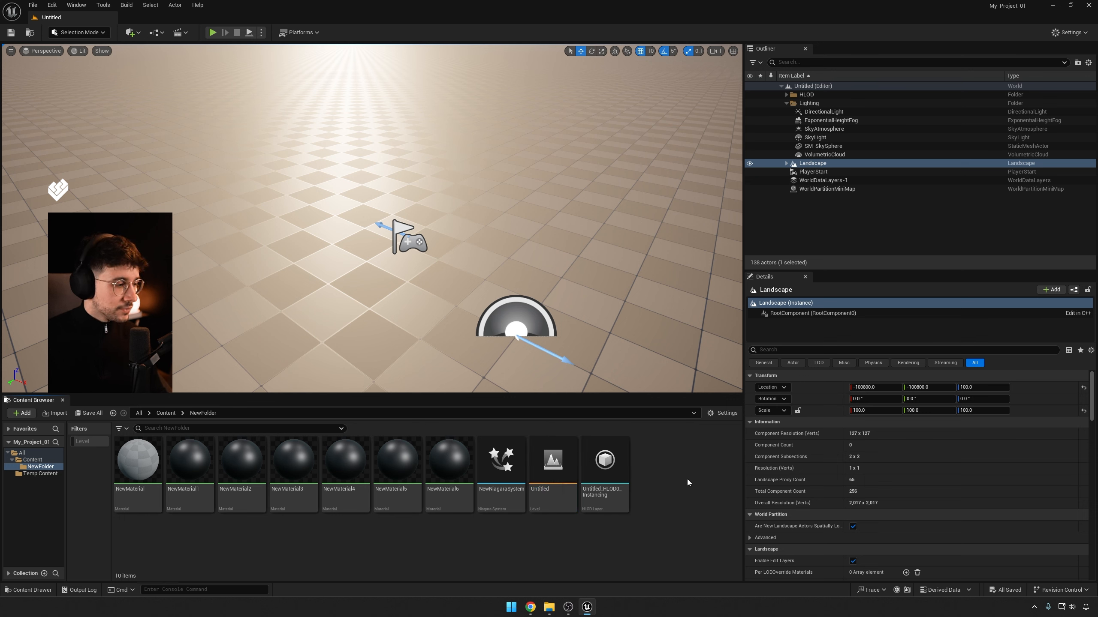
Select the range of materials from NewMaterial1 to NewMaterial6, then clear the selection.
{"action": "left_click", "coordinate": [449, 467]}
{"action": "left_click", "coordinate": [206, 466]}
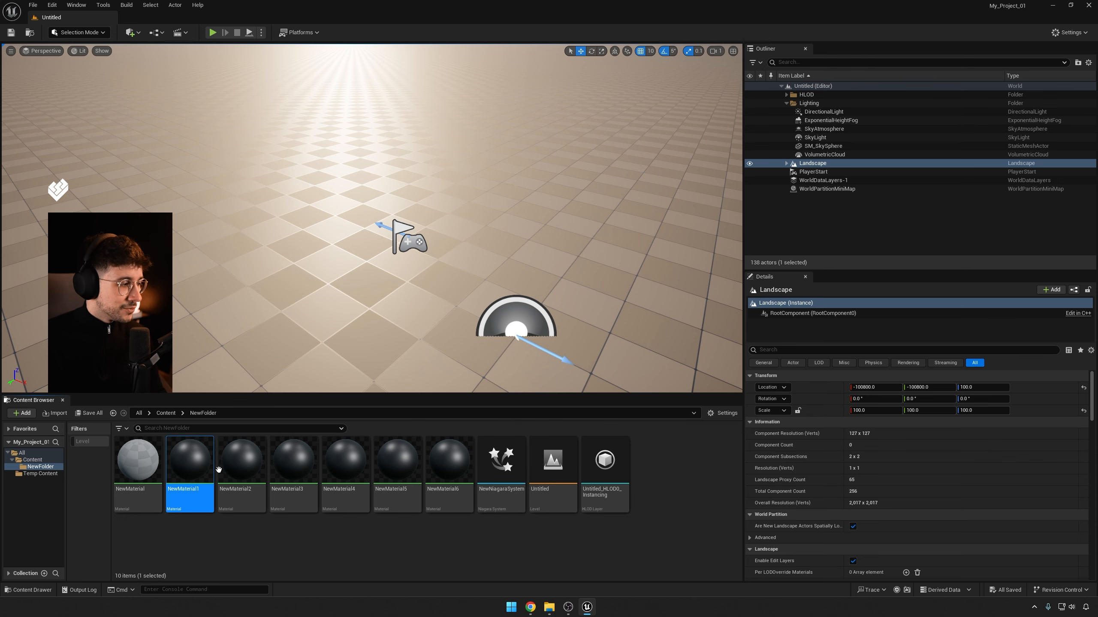
{"action": "left_click", "coordinate": [449, 463], "text": "shift"}
{"action": "left_click", "coordinate": [475, 552]}
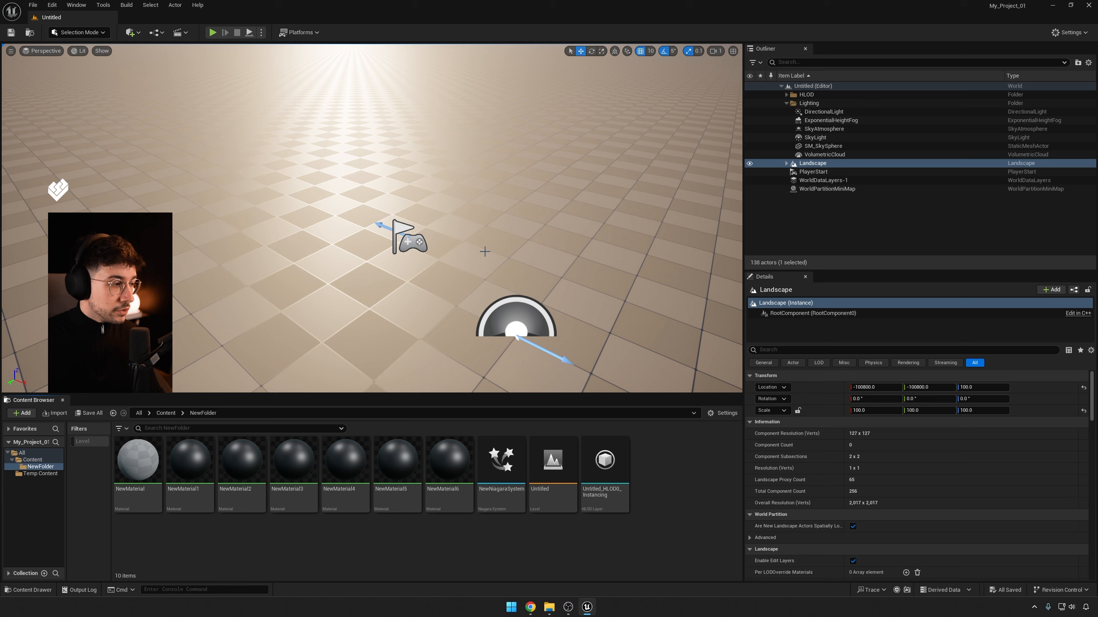
Create a new level from the Basic template.
{"action": "key", "text": "ctrl+n"}
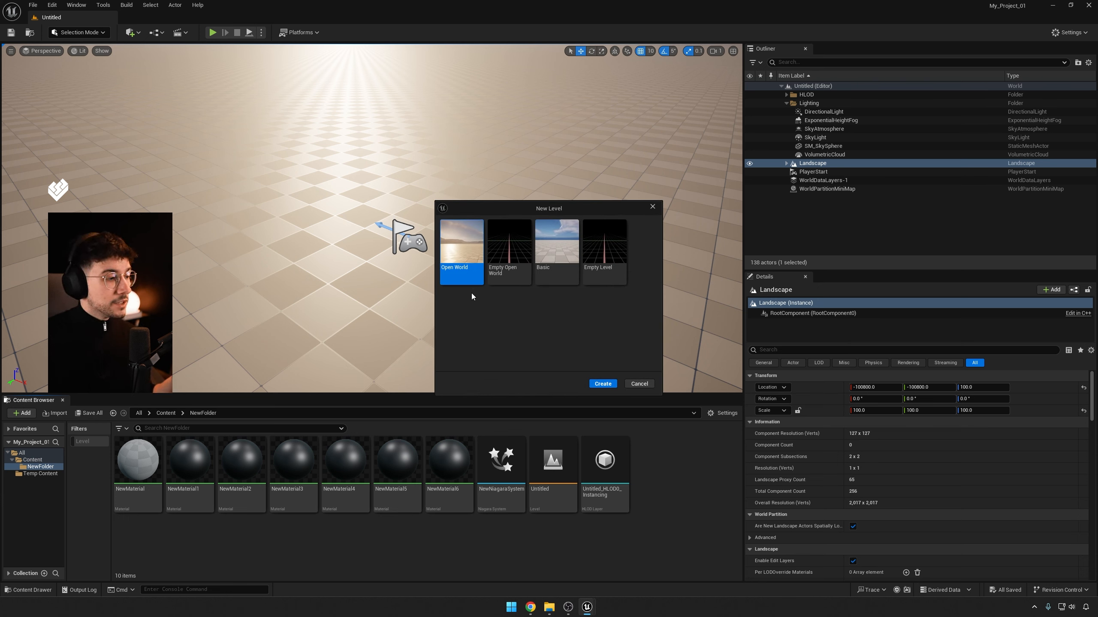
{"action": "left_click", "coordinate": [546, 278]}
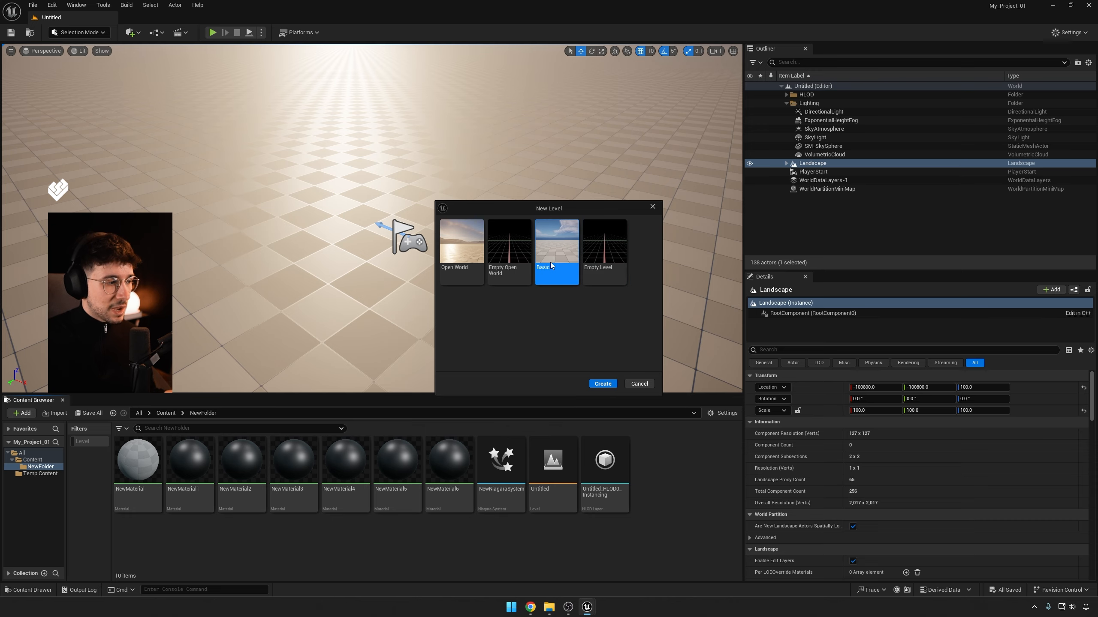
{"action": "left_click", "coordinate": [602, 384]}
Fly around the new Basic level to examine its floor, sky, lighting actors and player start.
{"action": "right_click_drag", "start_coordinate": [520, 251], "coordinate": [592, 259]}
{"action": "key", "text": "s"}
{"action": "right_click_drag", "start_coordinate": [406, 160], "coordinate": [557, 361]}
{"action": "key", "text": "w"}
{"action": "key", "text": "s"}
{"action": "key", "text": "a"}
{"action": "key", "text": "d"}
{"action": "key", "text": "s"}
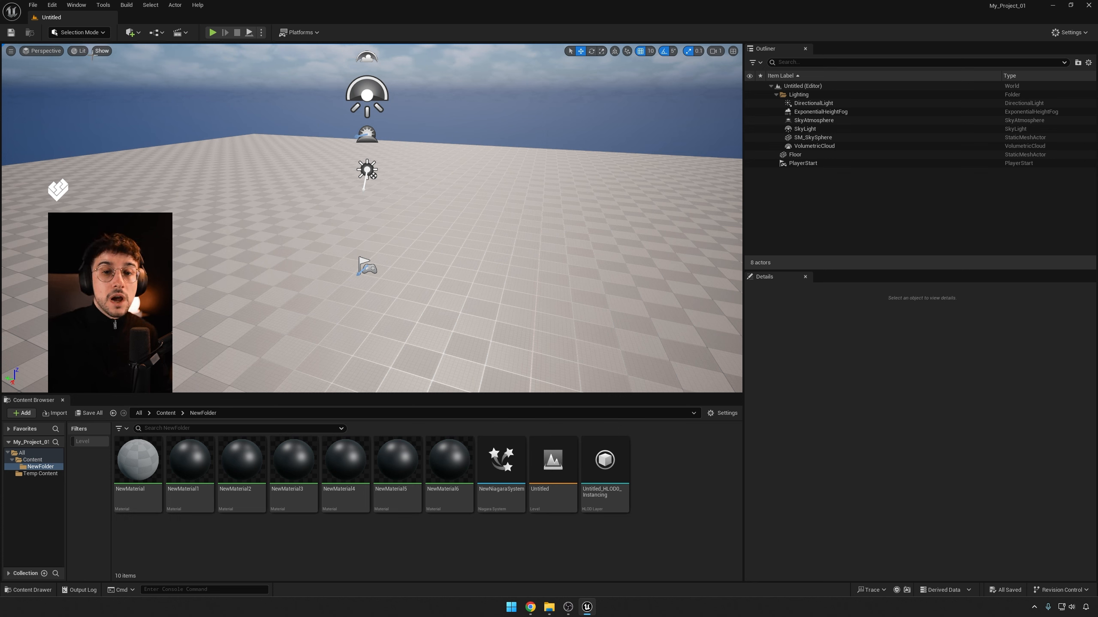
Browse the asset types that can be created in NewFolder, including the Miscellaneous, Animation and Physics categories.
{"action": "right_click", "coordinate": [688, 460]}
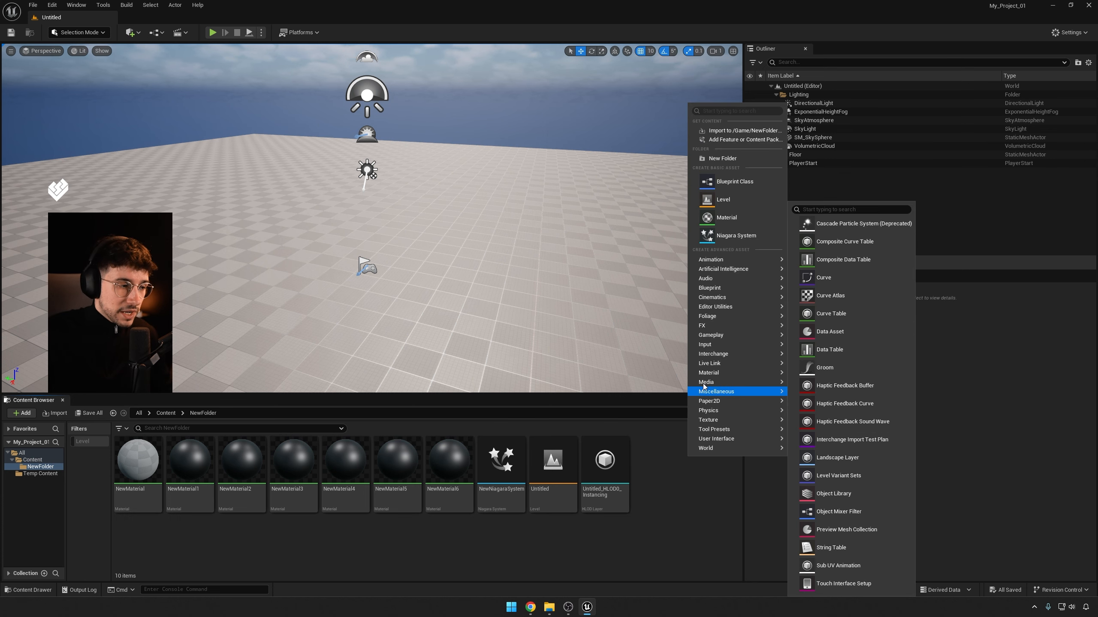
{"action": "left_click", "coordinate": [679, 489]}
{"action": "right_click", "coordinate": [698, 496]}
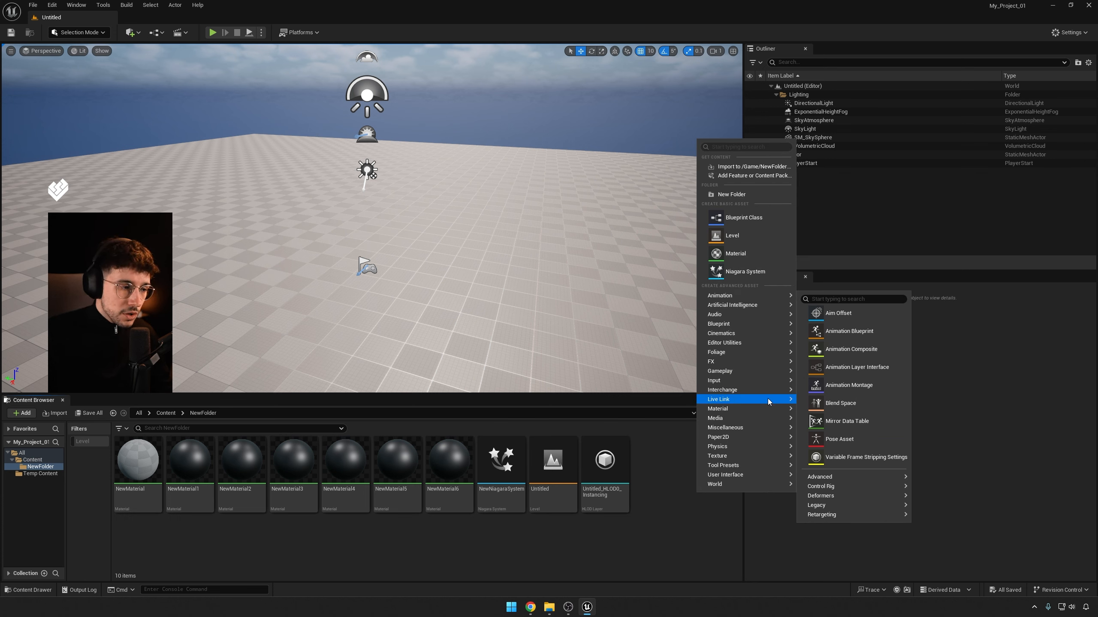
{"action": "mouse_move", "coordinate": [768, 400]}
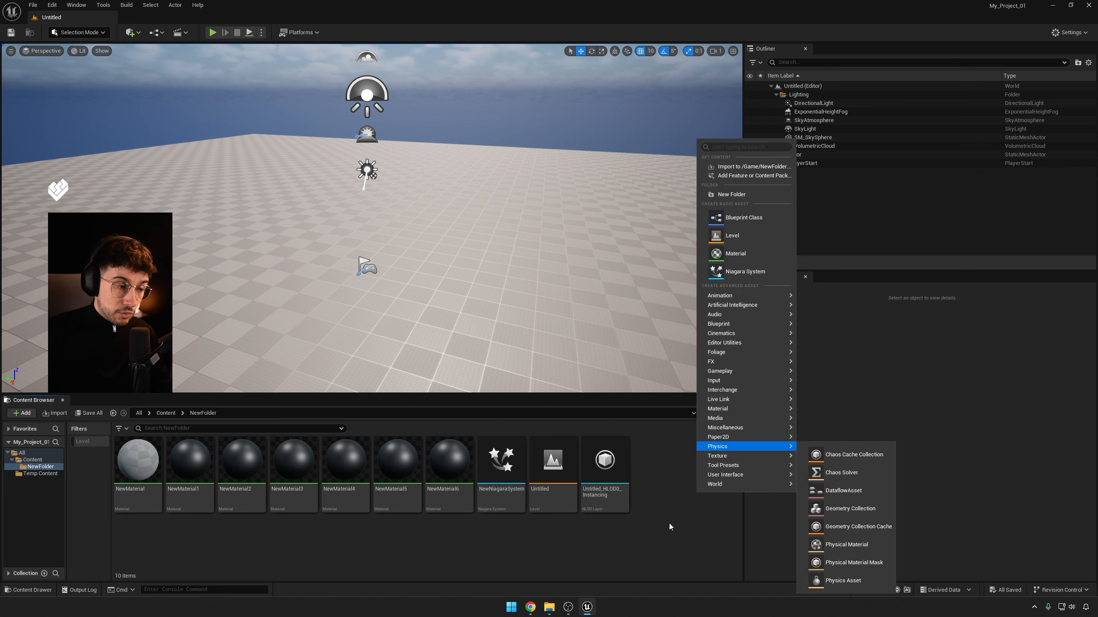
{"action": "left_click", "coordinate": [671, 505]}
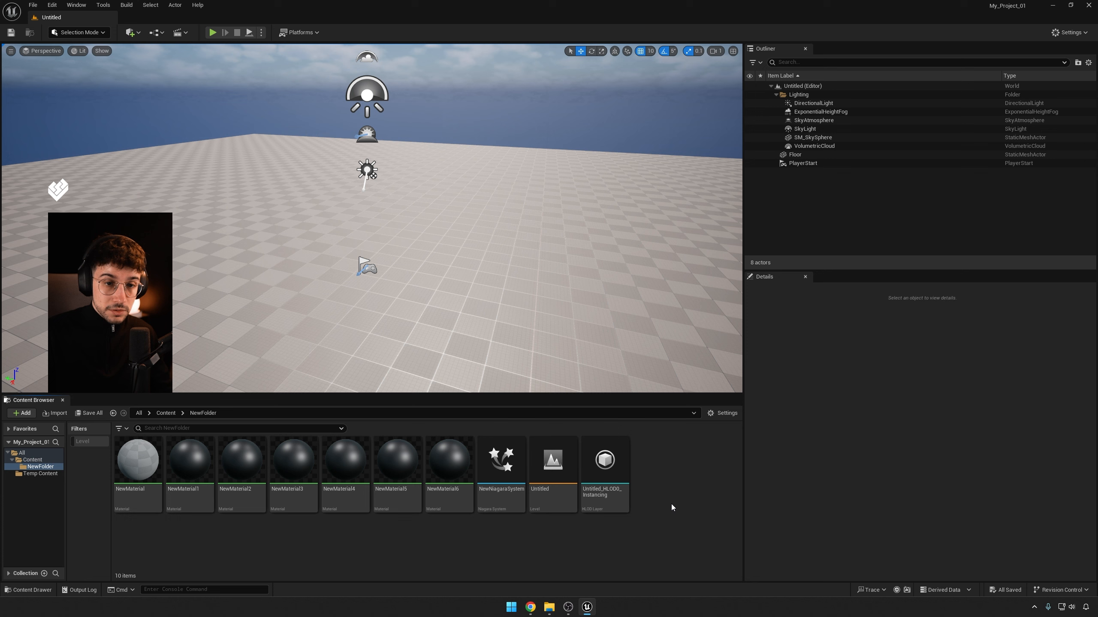
{"action": "right_click", "coordinate": [669, 459]}
{"action": "left_click", "coordinate": [663, 483]}
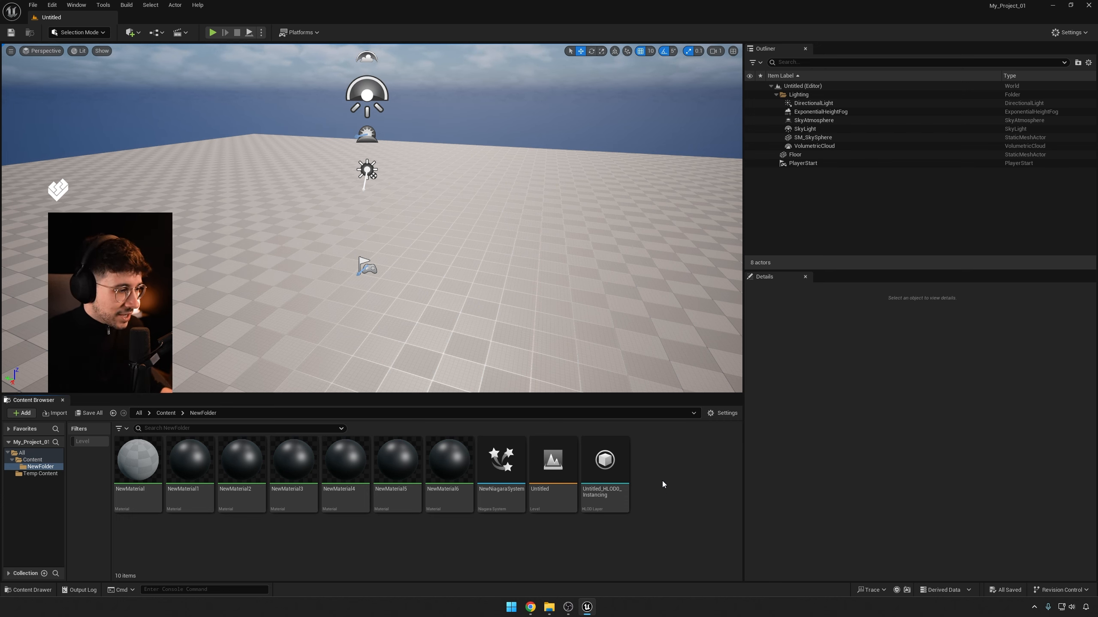
{"action": "right_click", "coordinate": [657, 481]}
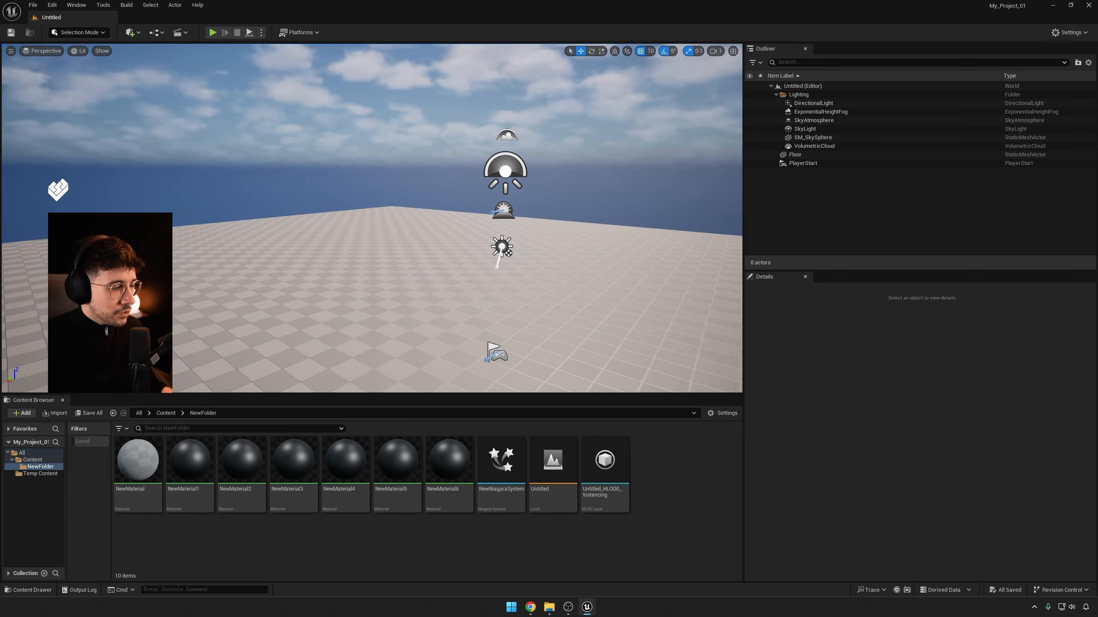
Apply NewMaterial1 to the floor of the Basic level.
{"action": "right_click_drag", "start_coordinate": [534, 149], "coordinate": [534, 180]}
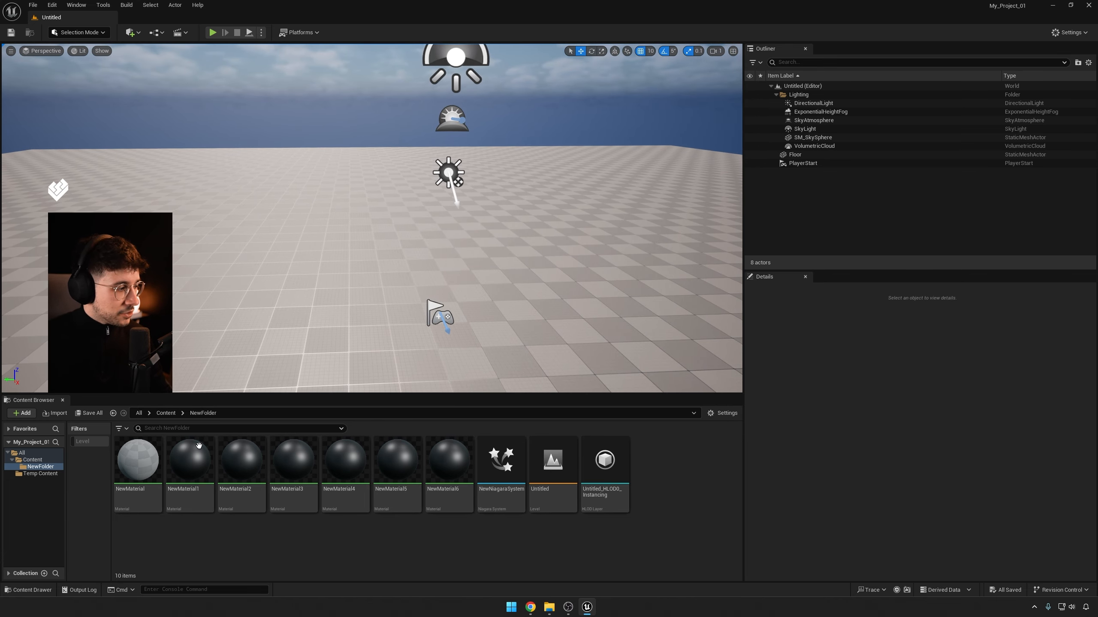
{"action": "left_click_drag", "start_coordinate": [199, 446], "coordinate": [588, 289]}
{"action": "right_click_drag", "start_coordinate": [588, 289], "coordinate": [590, 252]}
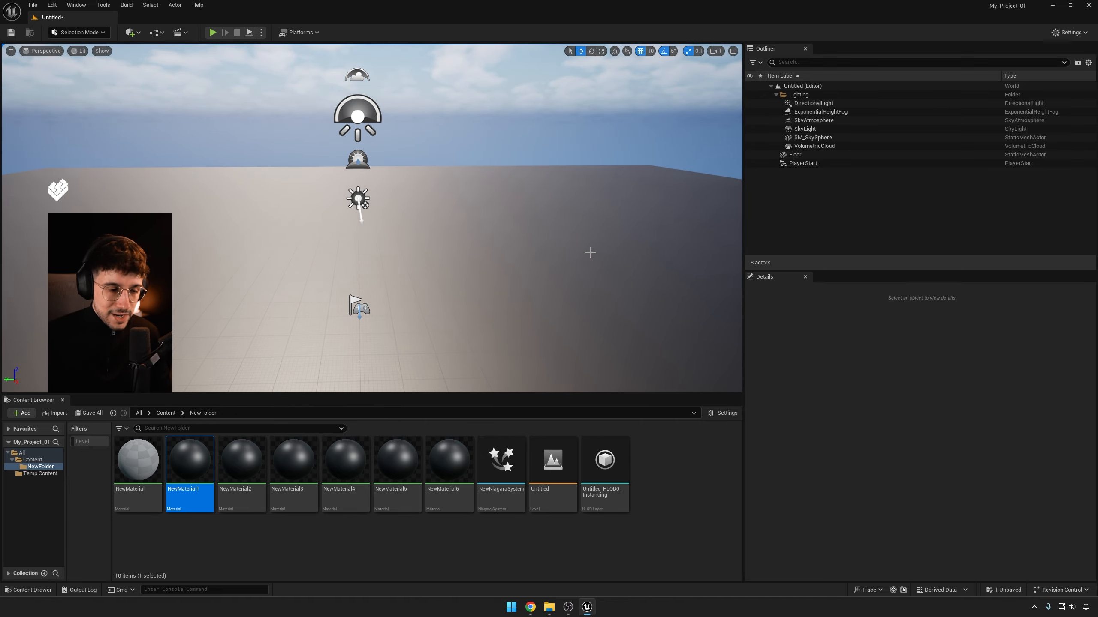